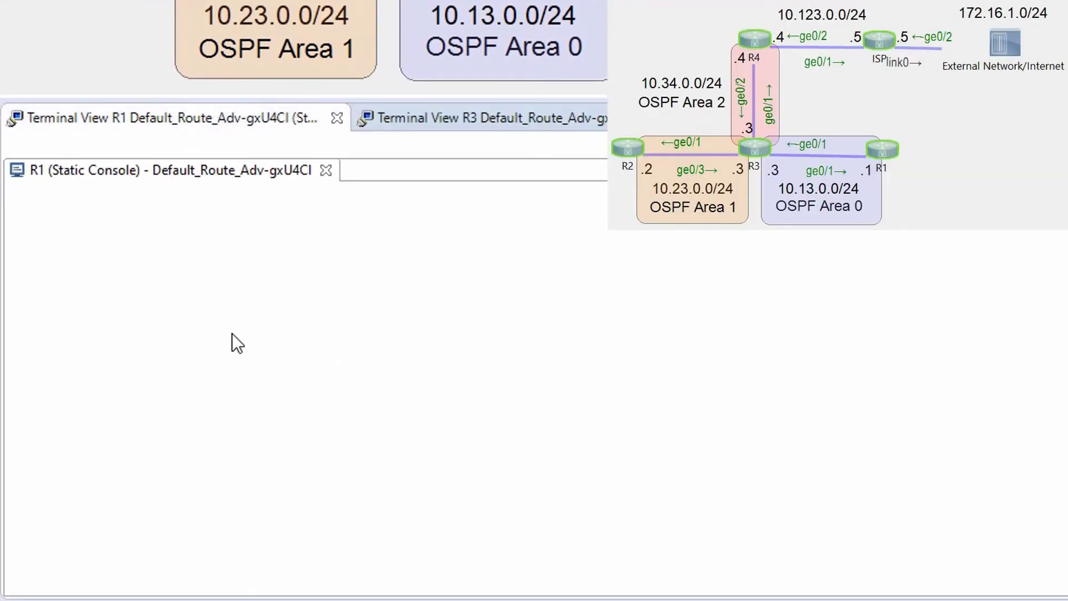
- List R1's interface summary and pick out the up interface with 10.13.0.1
key("Return")
key("Return")
type("sh ip in ")
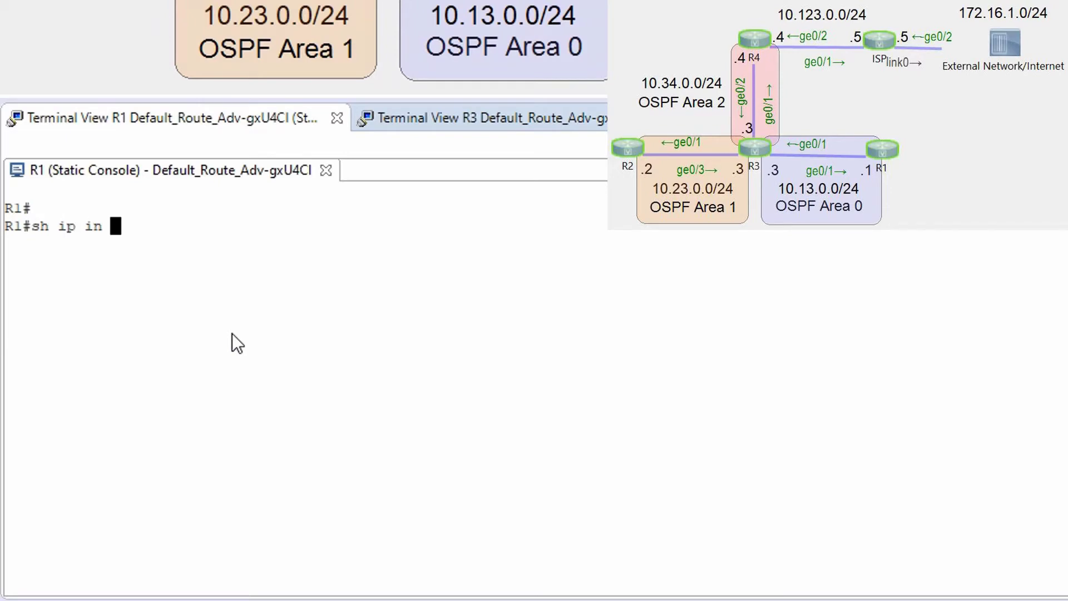
type("br")
key("Return")
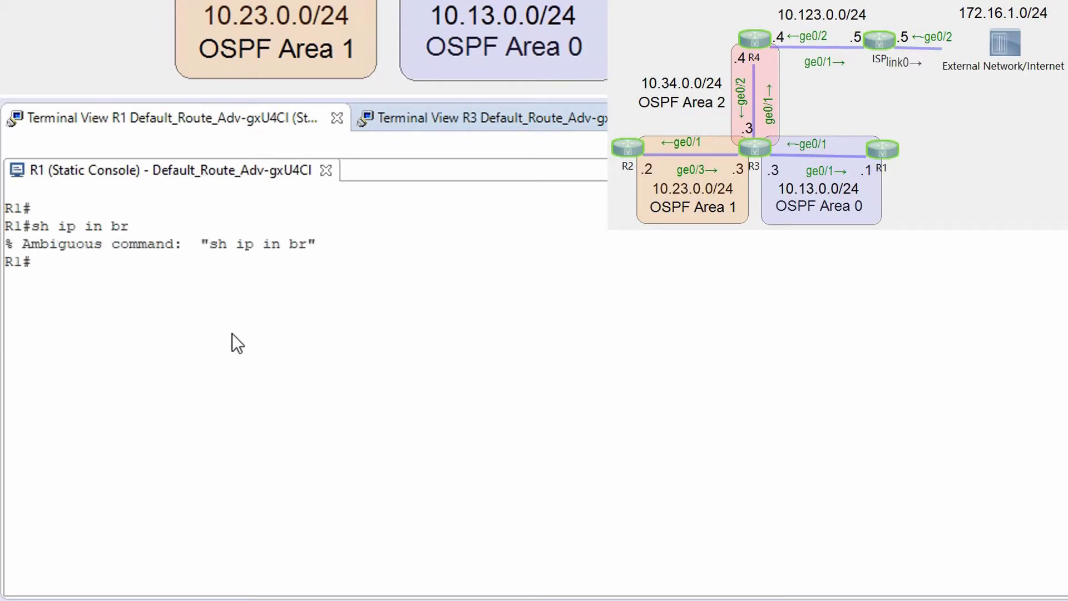
type("sh ip int br")
key("Return")
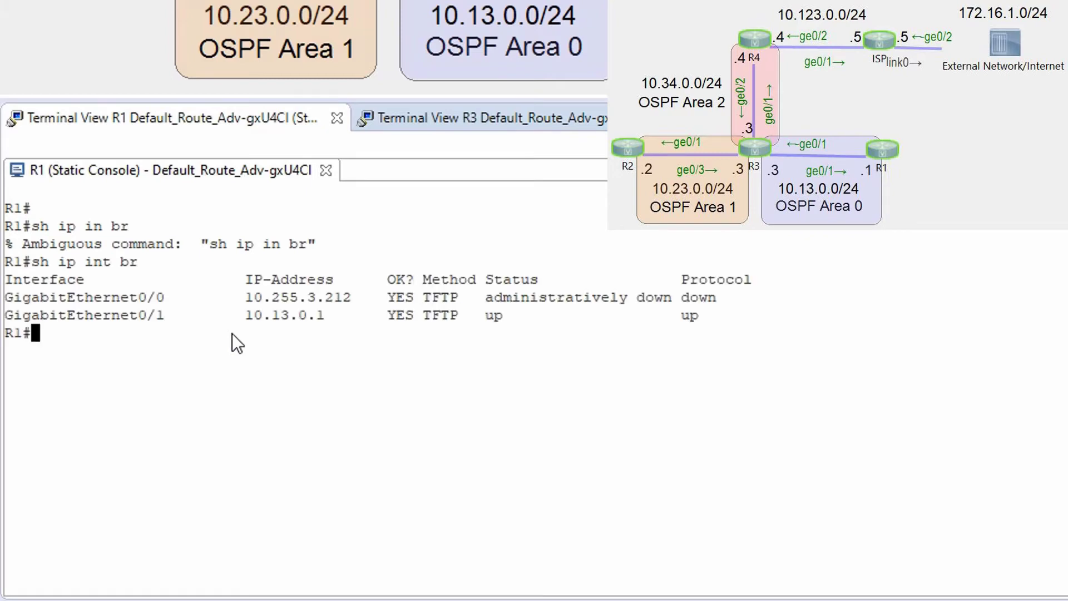
left_click_drag(235, 310, 650, 325)
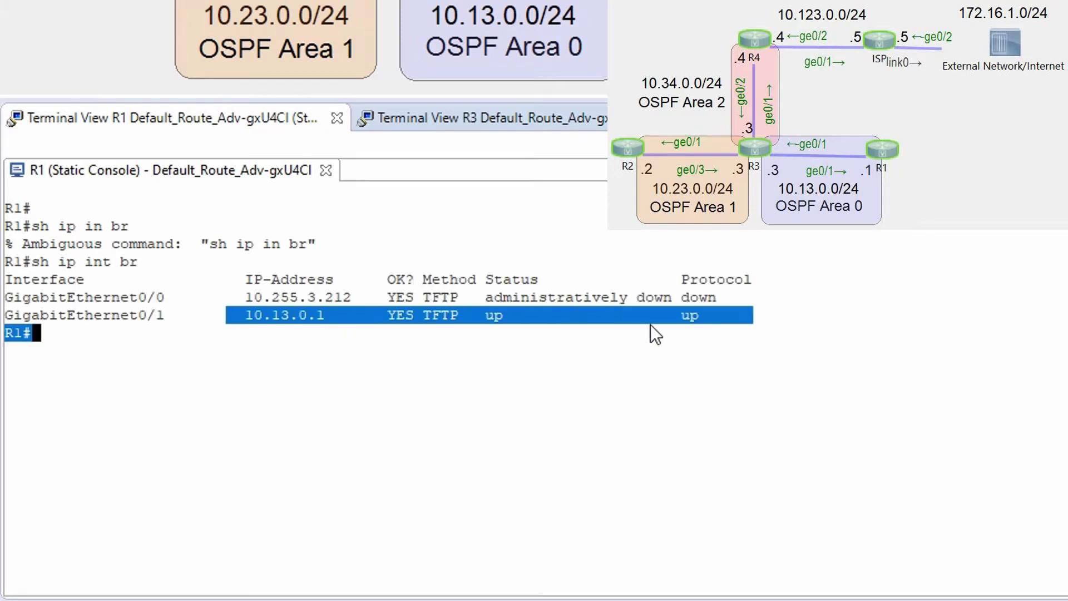
left_click(374, 353)
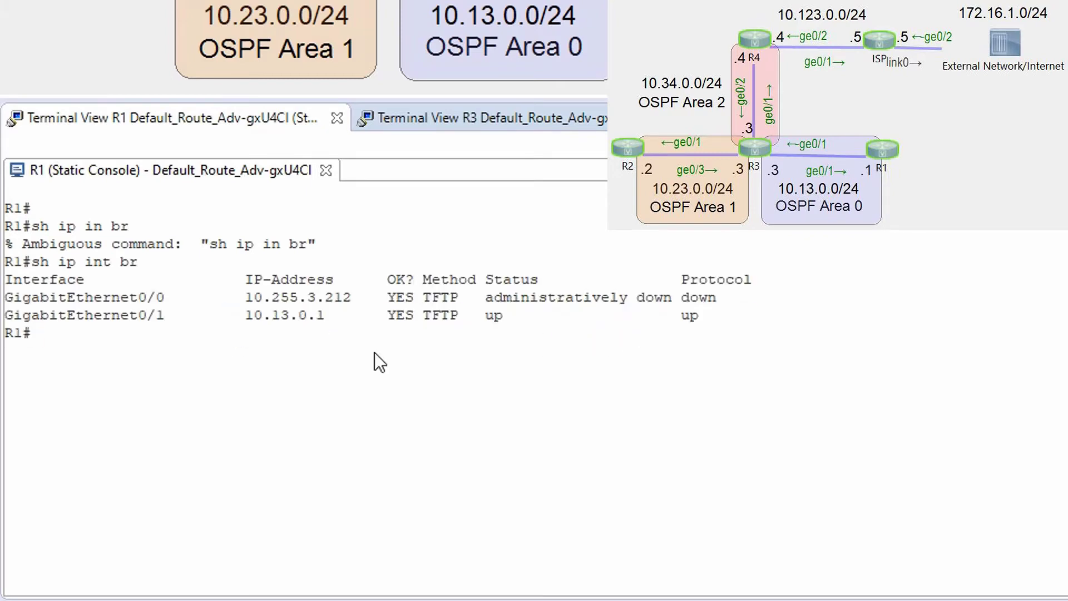
- Show R1's routing table, which holds only the connected 10.13.0.0 routes
type("sh ip route")
key("Return")
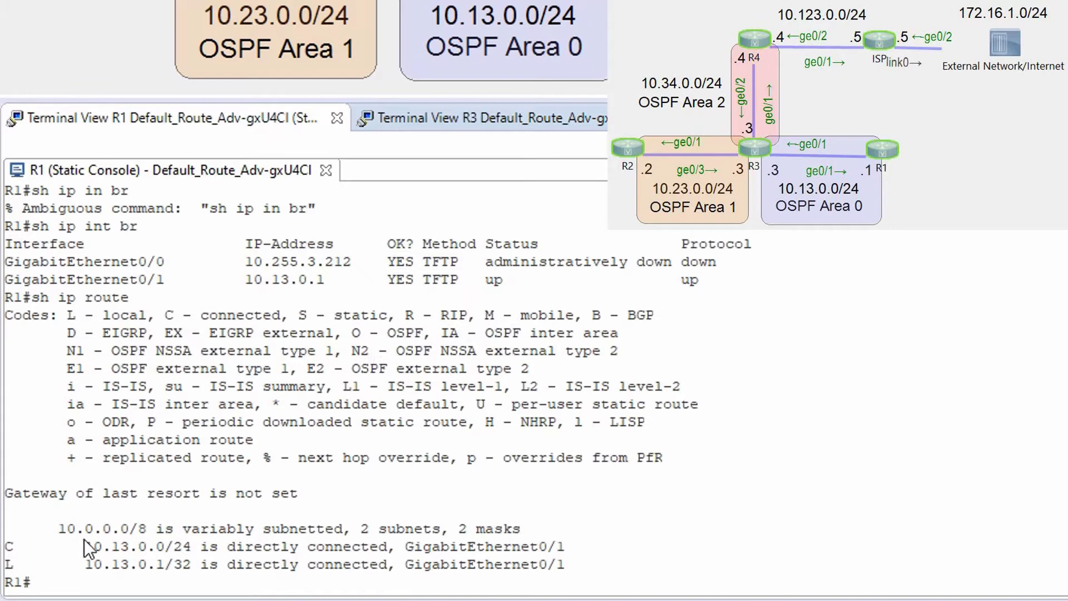
left_click_drag(78, 549, 559, 566)
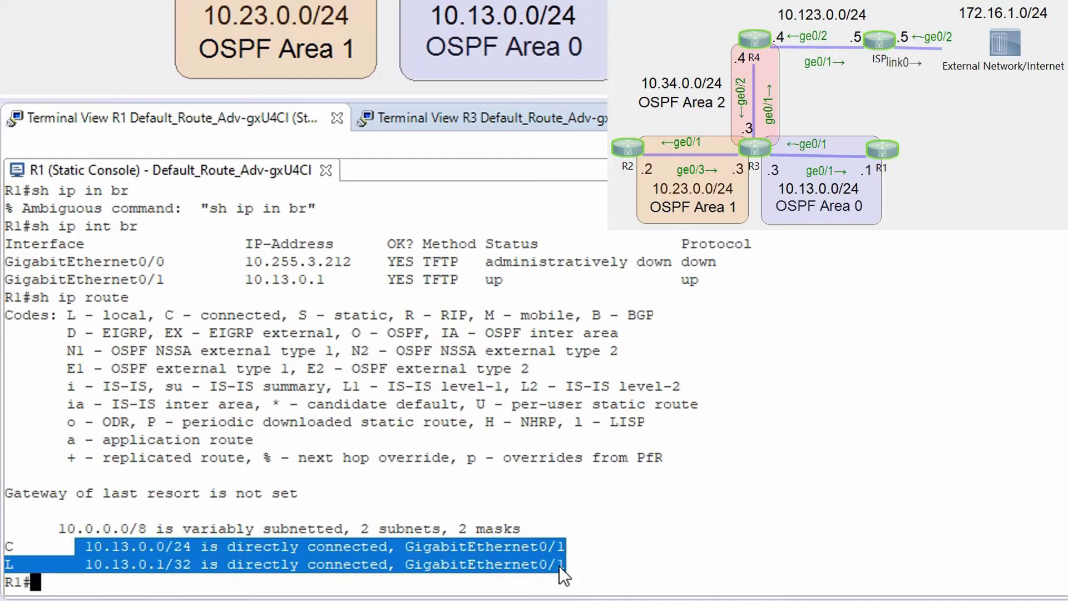
- Ping 172.16.1.5 from R1, confirm it fails, and abort the ping
type("ping 1")
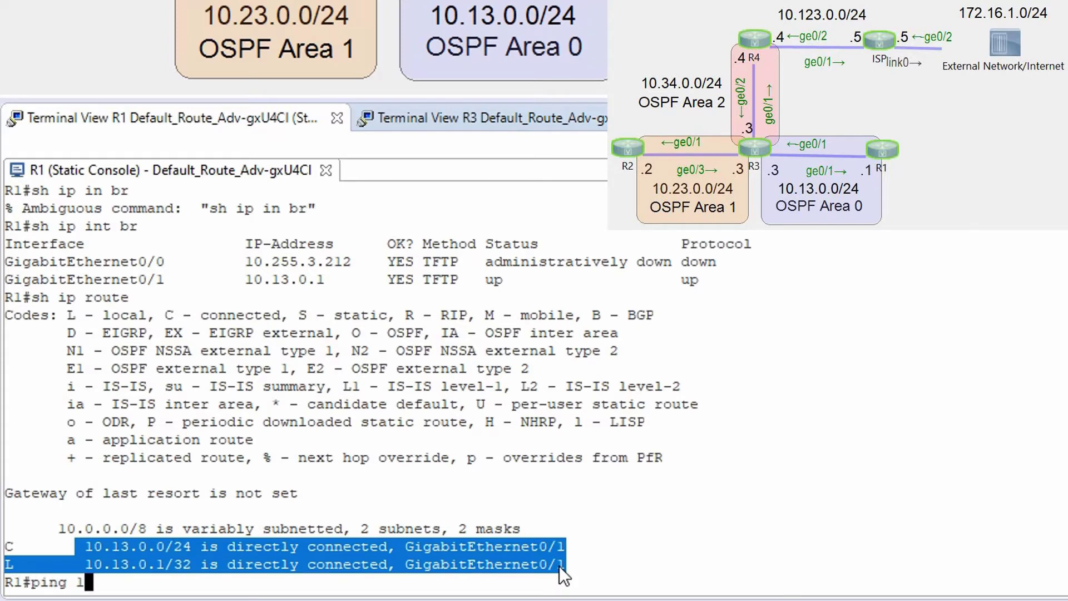
type("72.16.1.")
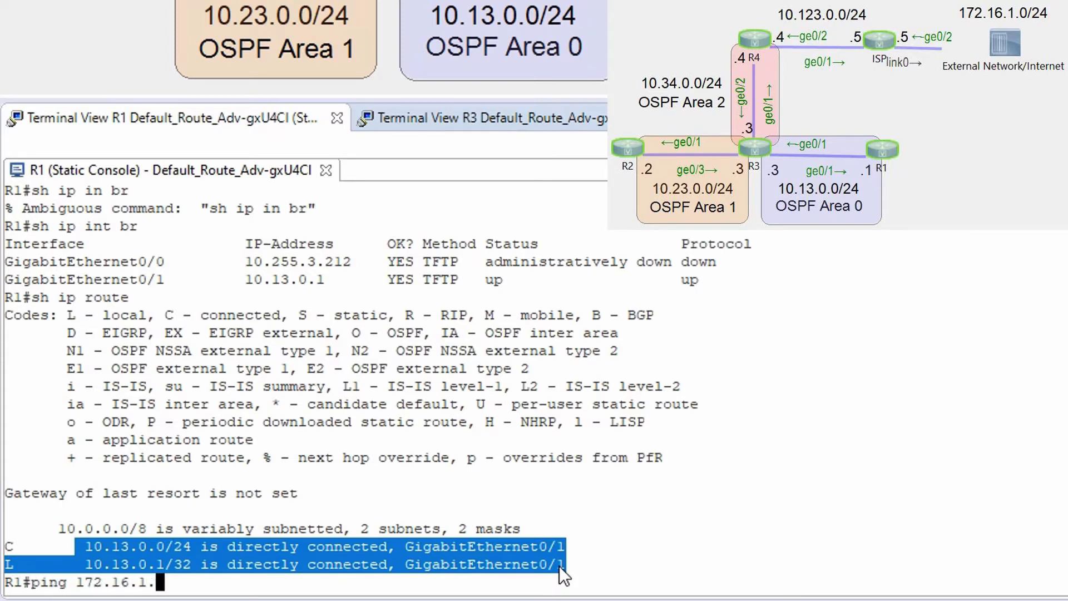
type("5")
key("Return")
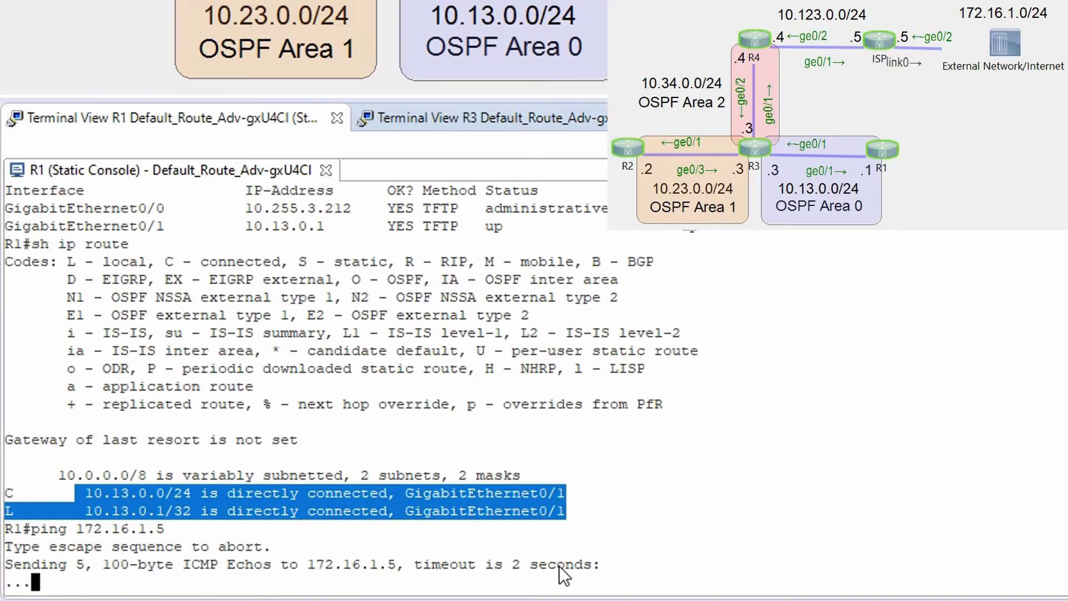
key("ctrl+shift+6")
- On R1, start OSPF process 100 with router ID 1.1.1.1
type("conf t")
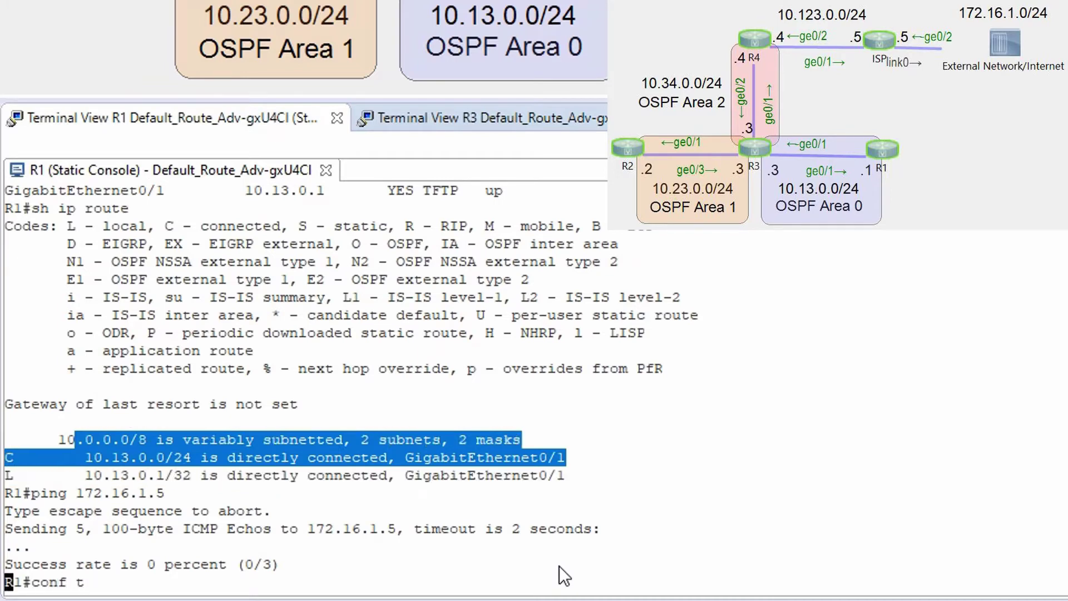
key("Return")
type("router ")
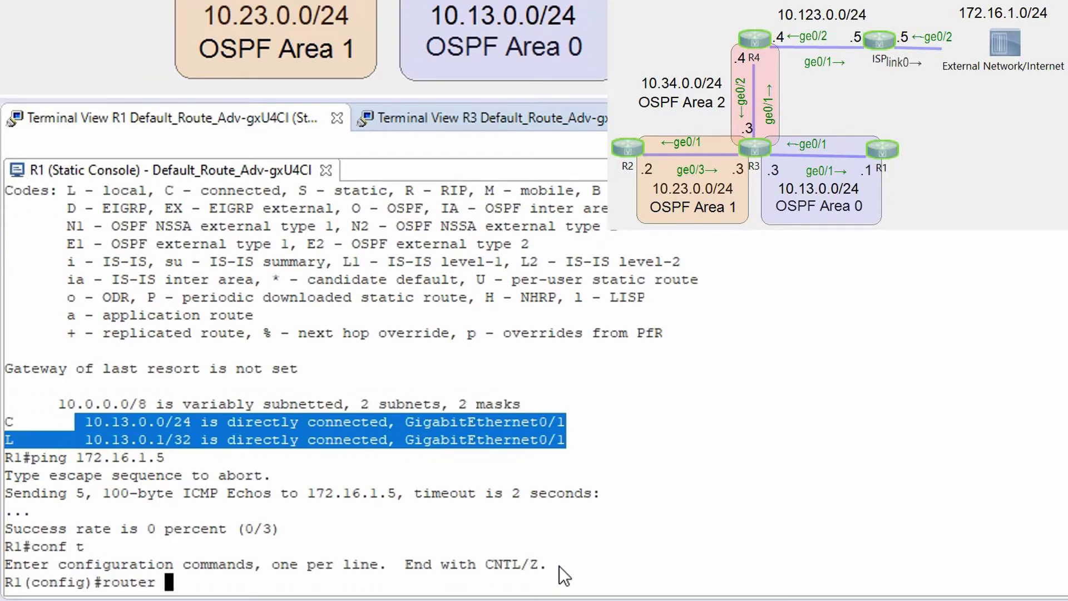
type("ospf 100")
key("Return")
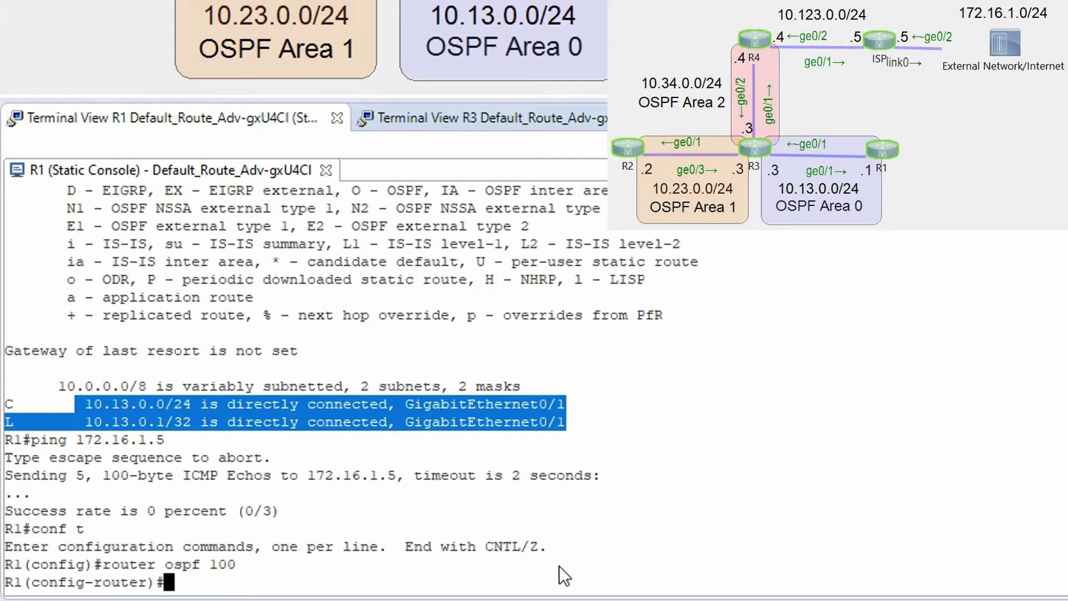
type("router")
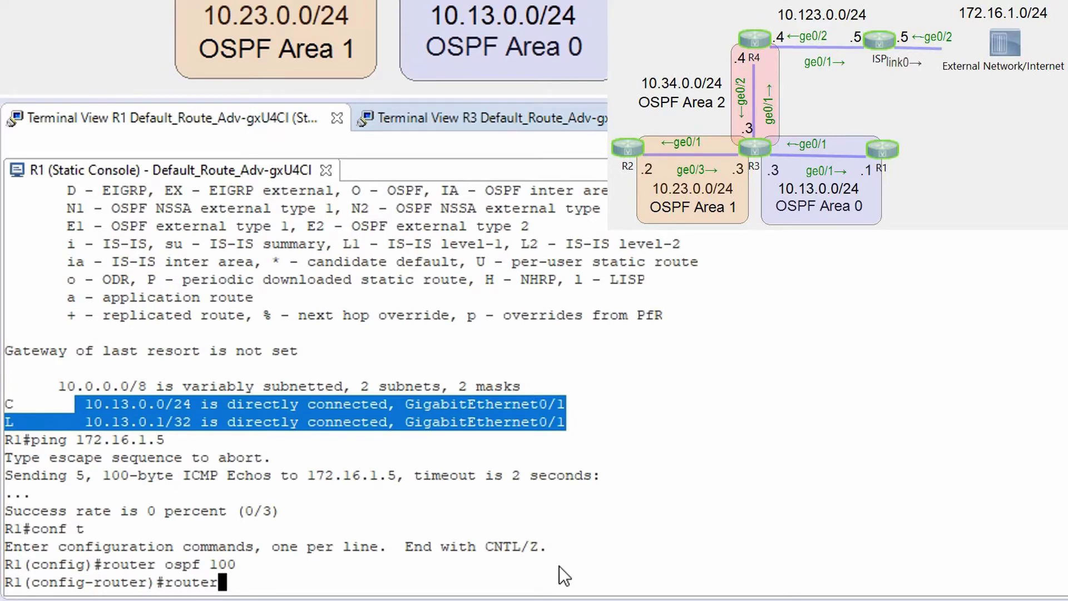
type("-")
key("Tab")
type("1.1.1.1")
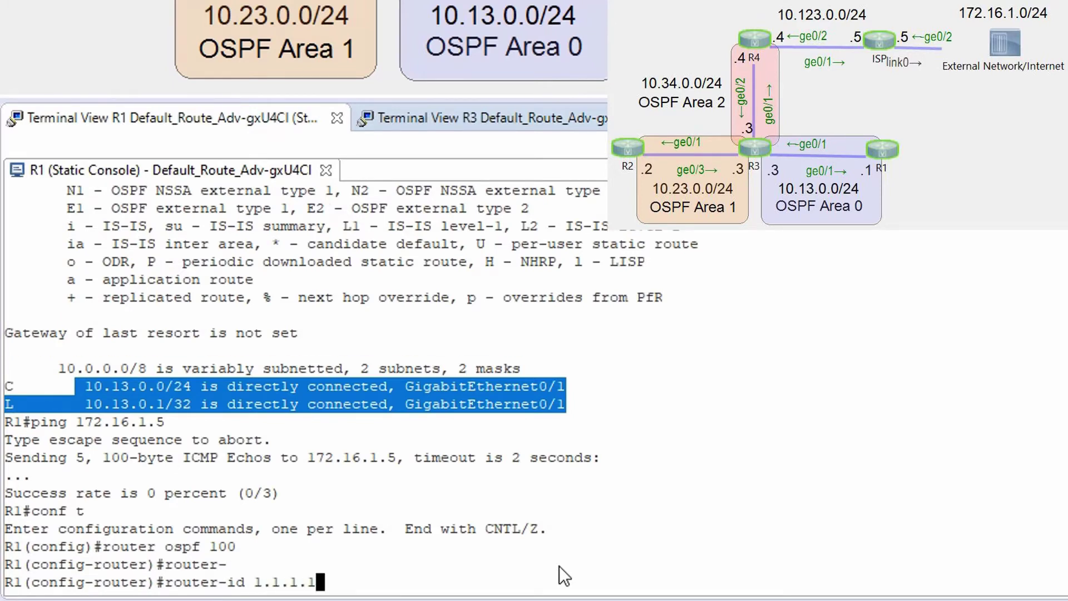
key("Return")
- Advertise 10.13.0.0 0.0.0.255 in OSPF area 0 on R1, fixing the mistyped wildcard
type("net")
key("Tab")
type("1")
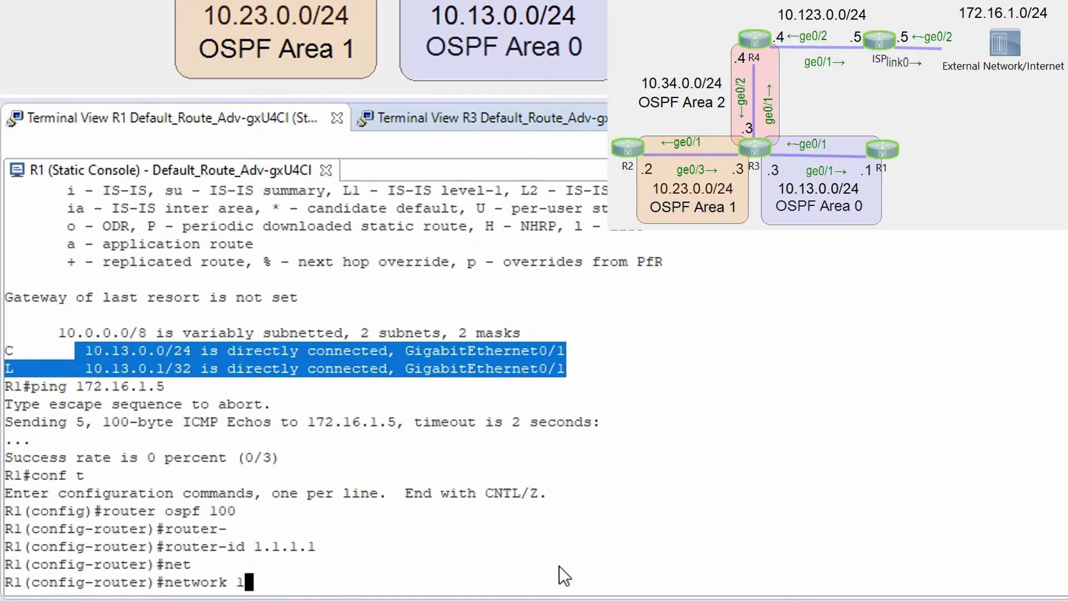
type("0.13.0.")
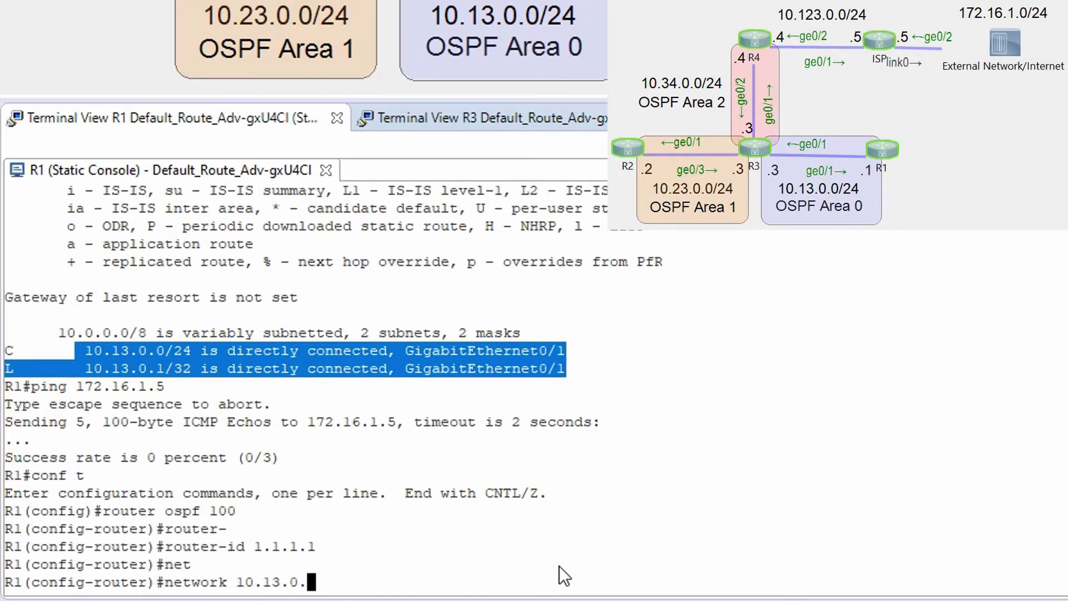
type("0 0.0.0")
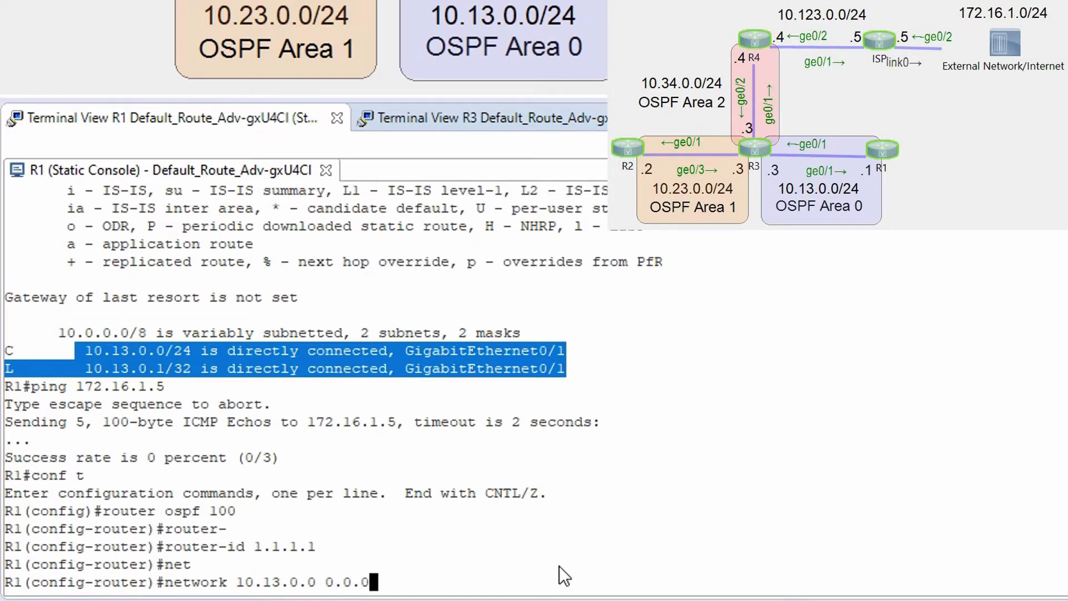
type(".255.a")
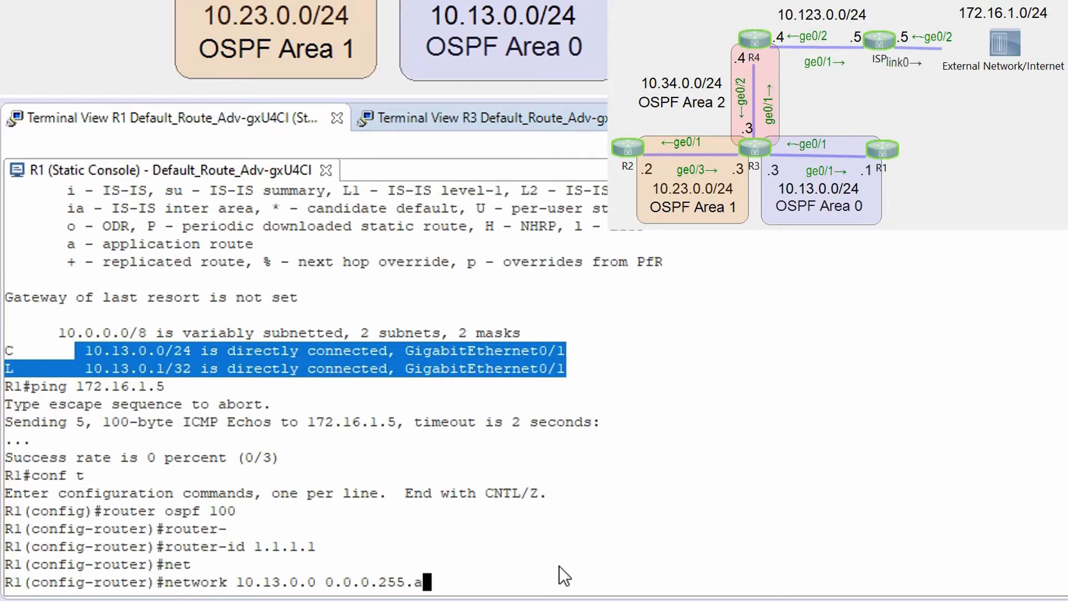
type("rea")
key("BackSpace")
key("BackSpace")
key("BackSpace")
key("Left")
key("Right")
type("rea")
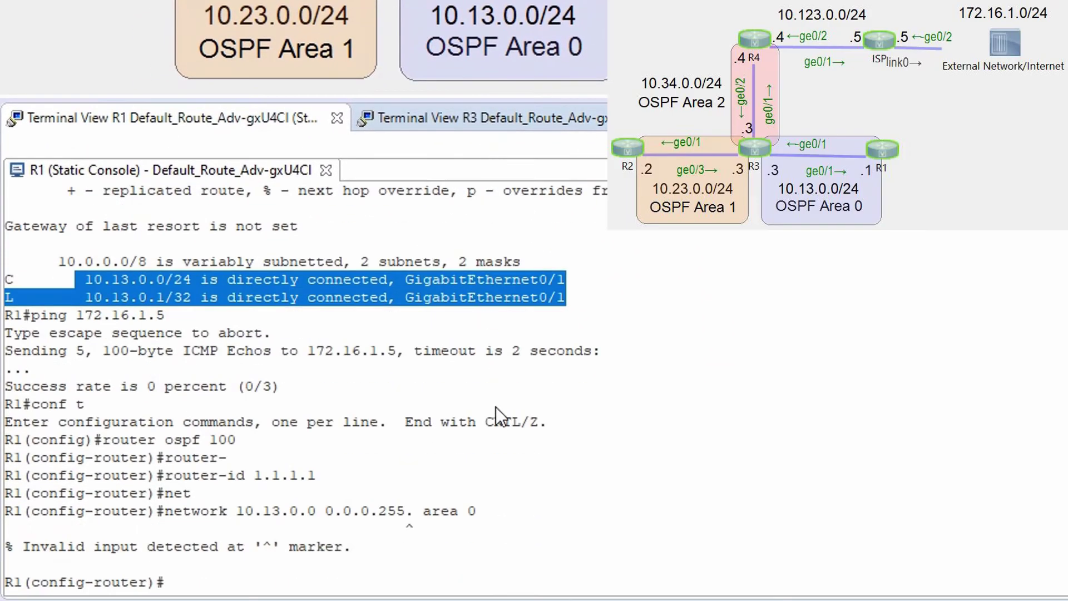
key("Up")
key("Left")
key("Left")
key("Left")
key("Left")
key("Left")
key("Left")
key("Left")
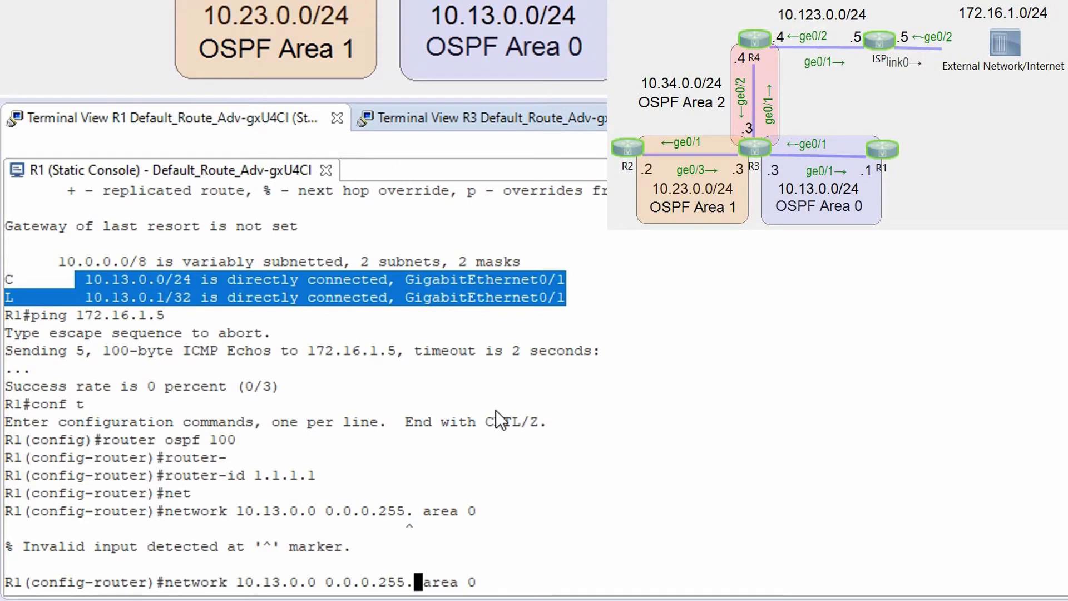
key("BackSpace")
key("Return")
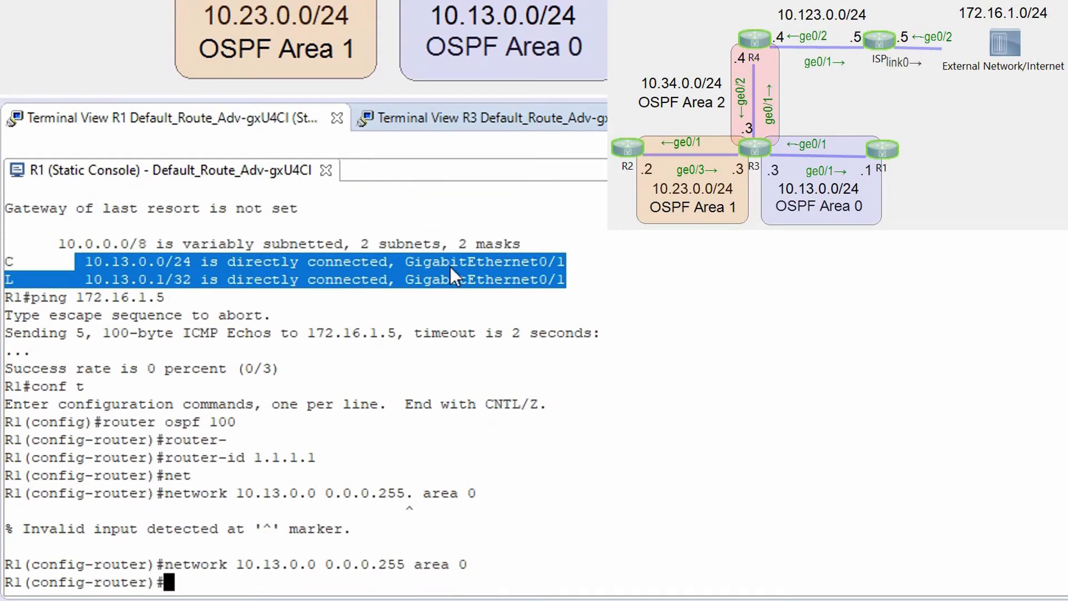
- On R3's console, enter configuration mode and start OSPF process 100
left_click(449, 121)
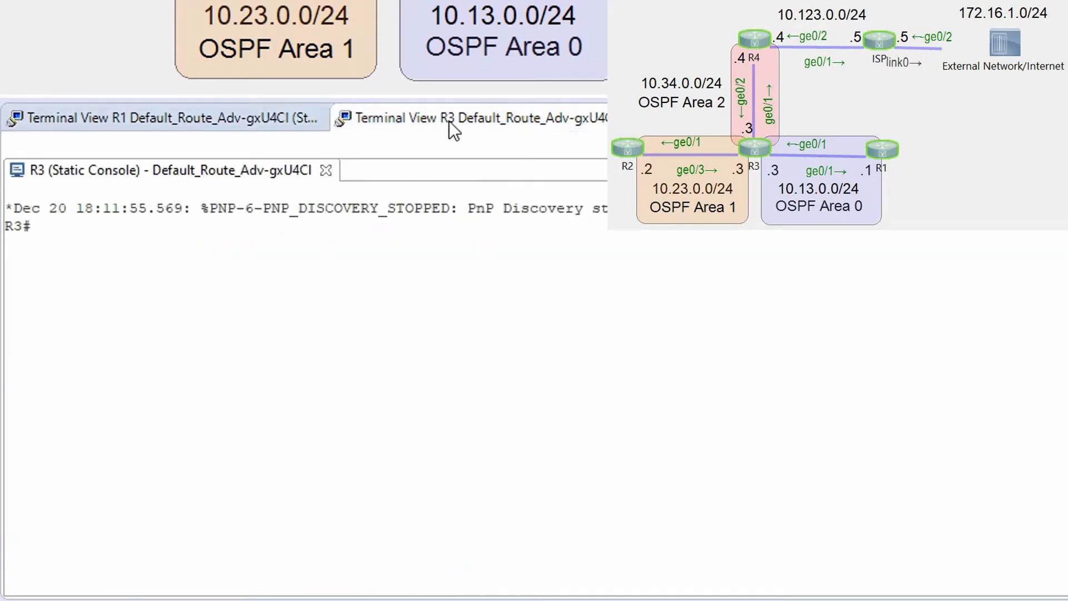
type("conf t")
key("Return")
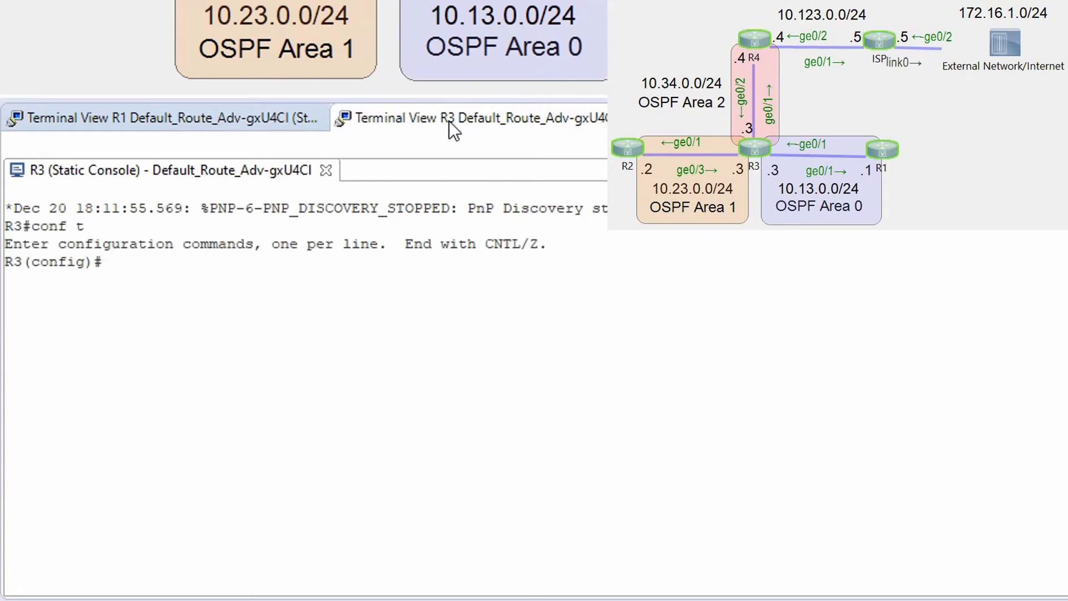
type("router iosp")
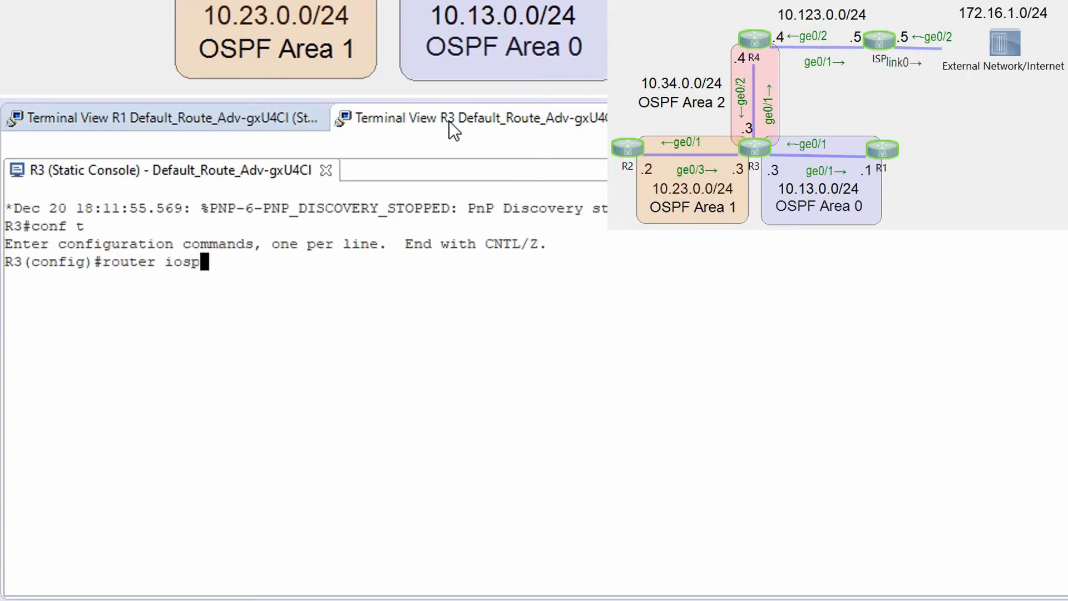
key("BackSpace")
key("BackSpace")
key("BackSpace")
key("BackSpace")
type("ospf 100")
key("Return")
- Set R3's OSPF router ID to 3.3.3.3
type("net")
key("Tab")
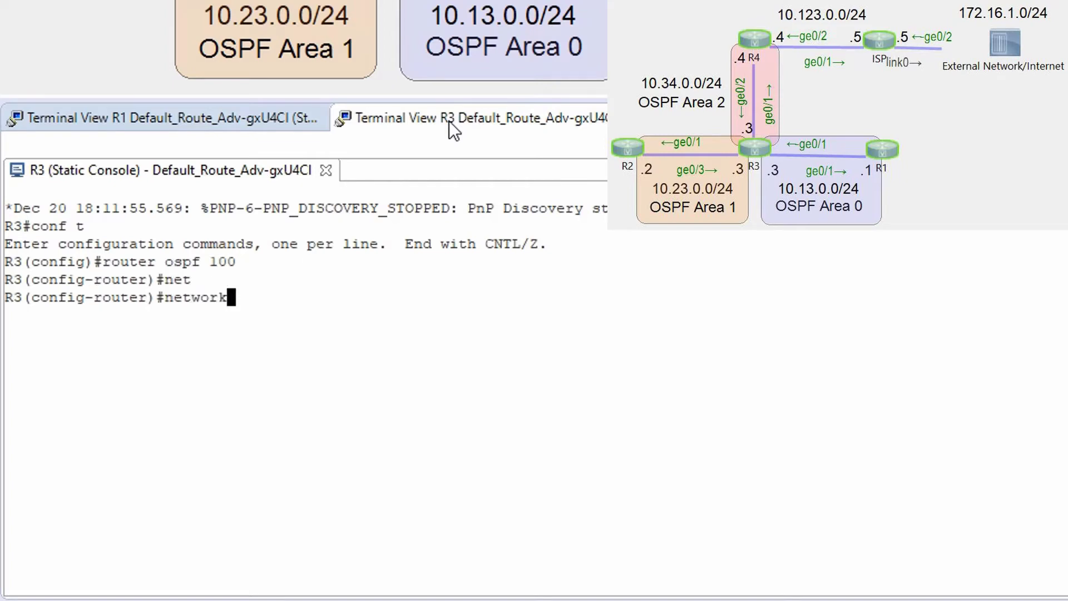
key("BackSpace")
key("BackSpace")
key("BackSpace")
key("BackSpace")
key("BackSpace")
key("BackSpace")
type("reouter")
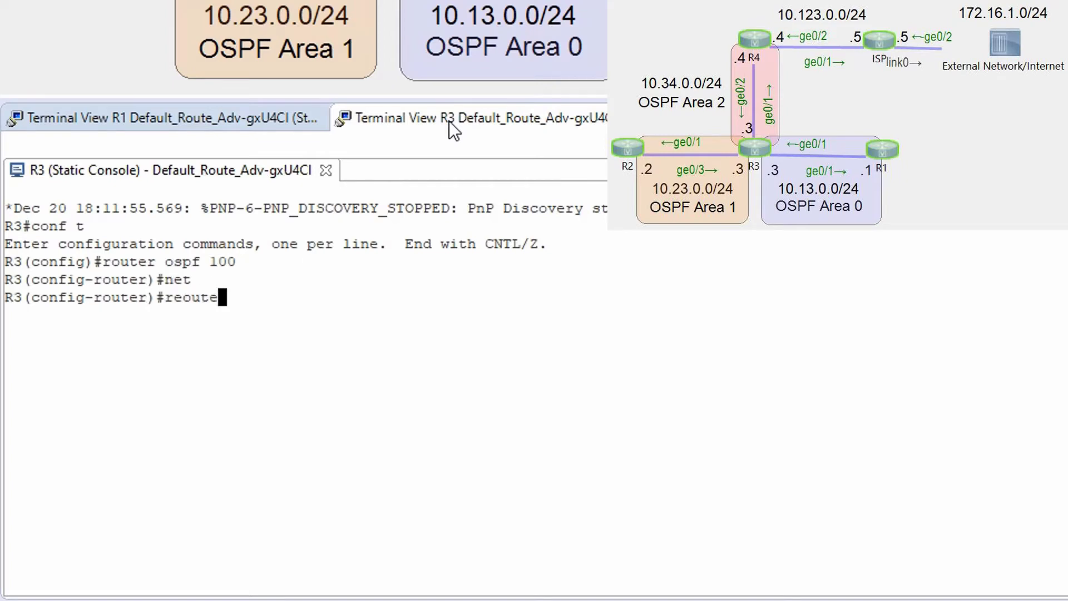
key("Tab")
type("-")
key("Tab")
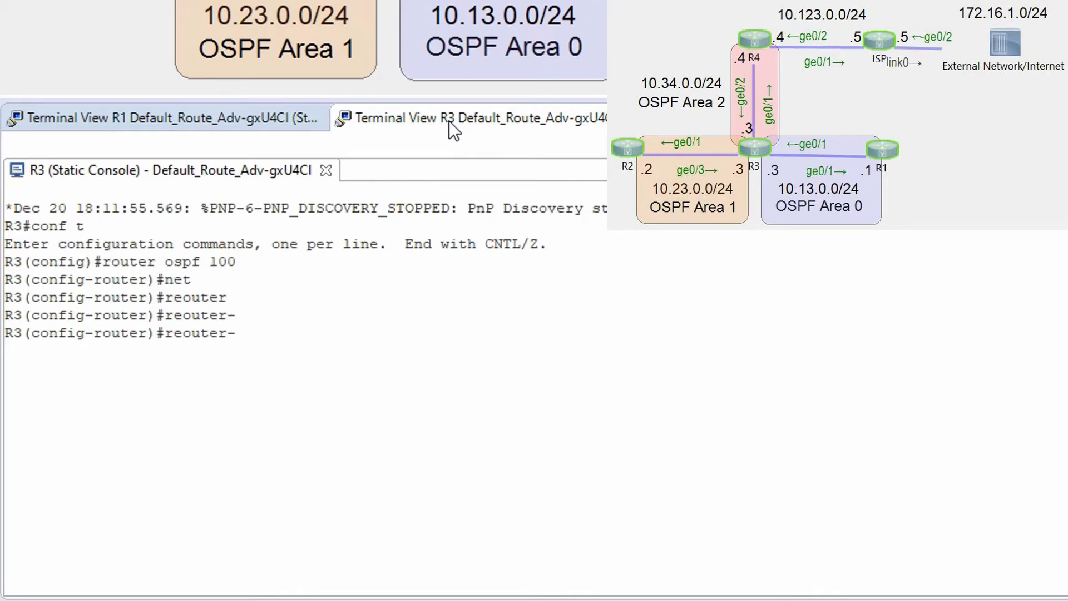
key("BackSpace")
key("BackSpace")
key("BackSpace")
key("BackSpace")
key("BackSpace")
key("BackSpace")
key("BackSpace")
type("out")
key("Tab")
type("3.")
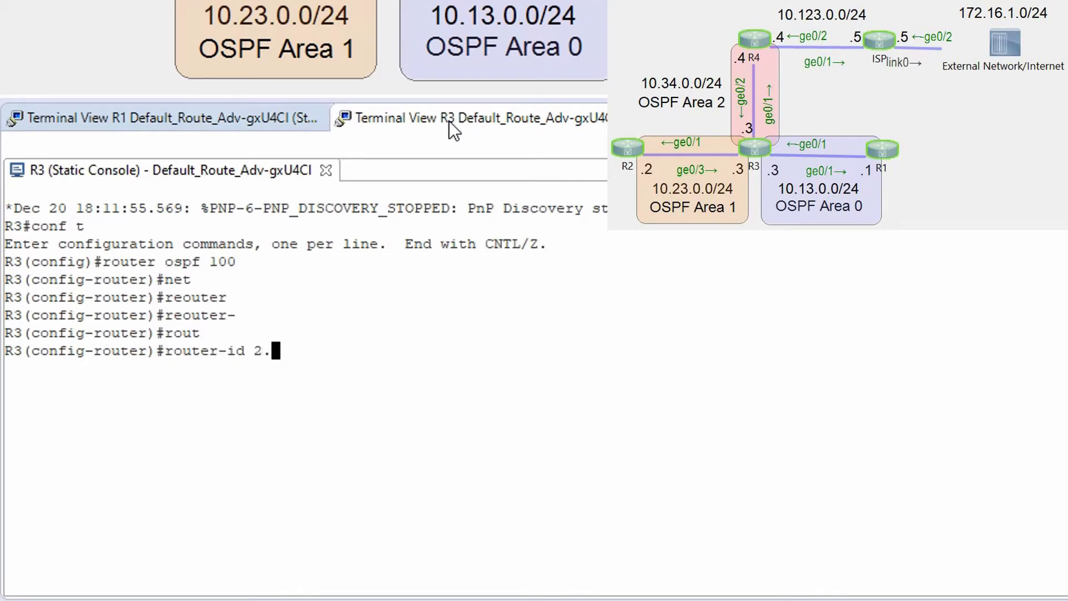
key("BackSpace")
type(".3.3.3")
key("Return")
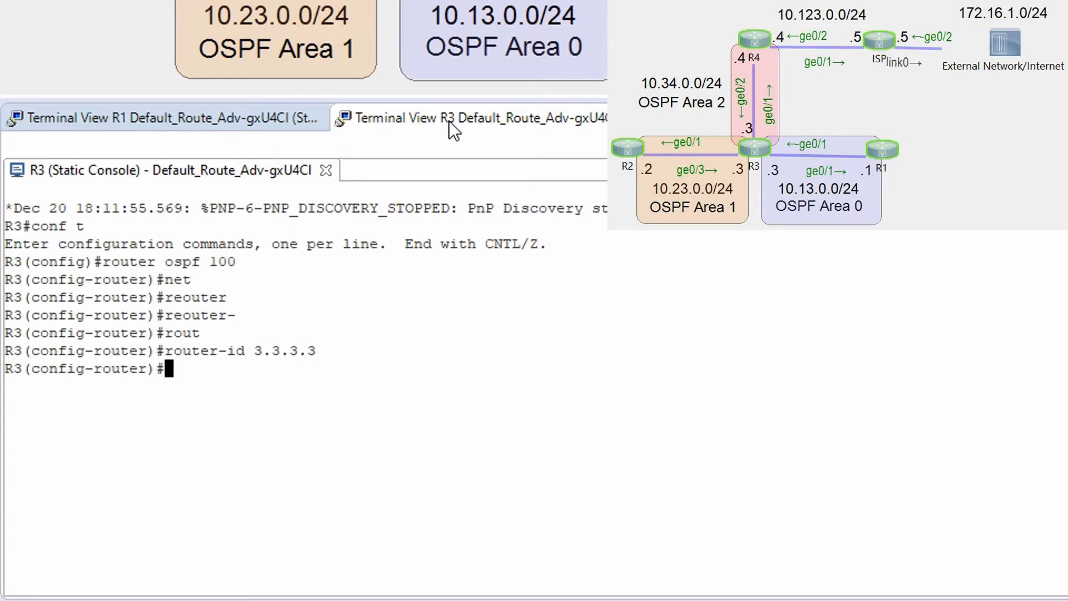
- Advertise 10.13.0.0, 10.23.0.0 and 10.34.0.0 /24 in areas 0, 1 and 2
type("net")
key("Tab")
type("10.")
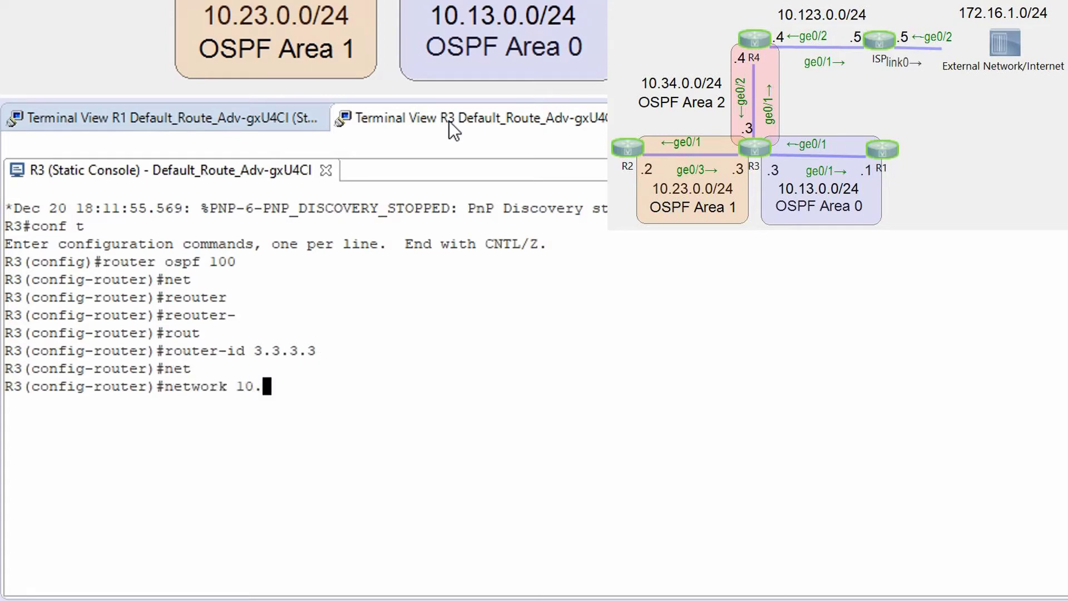
type("13.0.0 ")
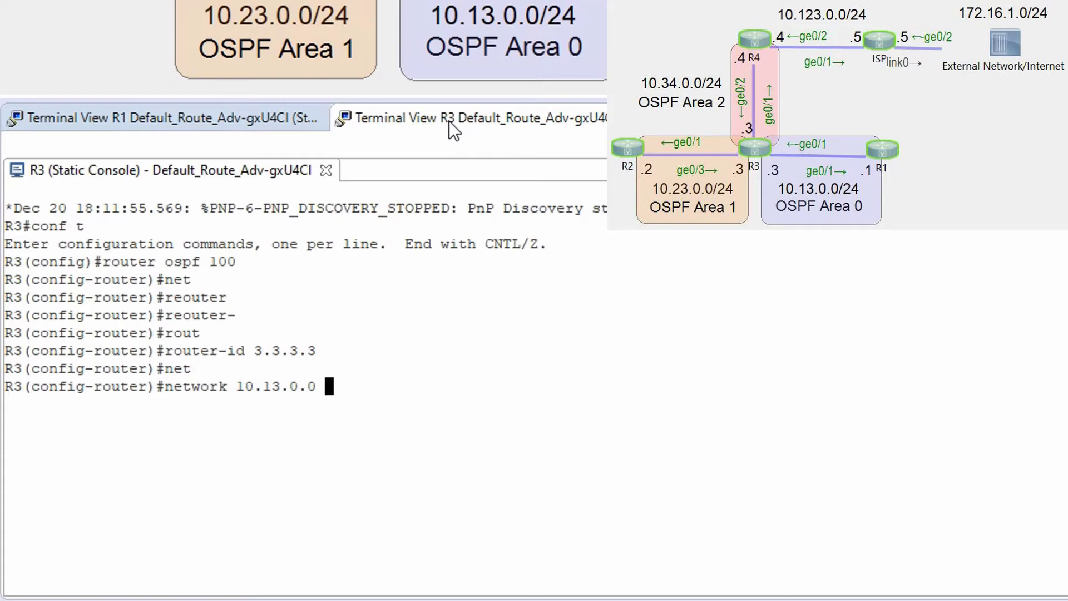
type("0.0.0.25")
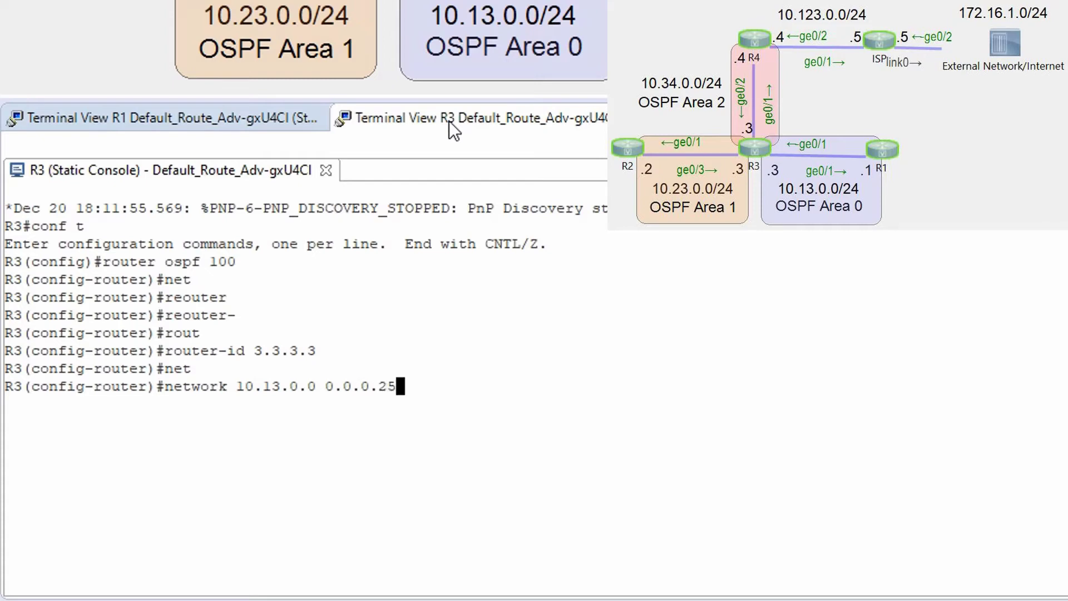
type("5 area ")
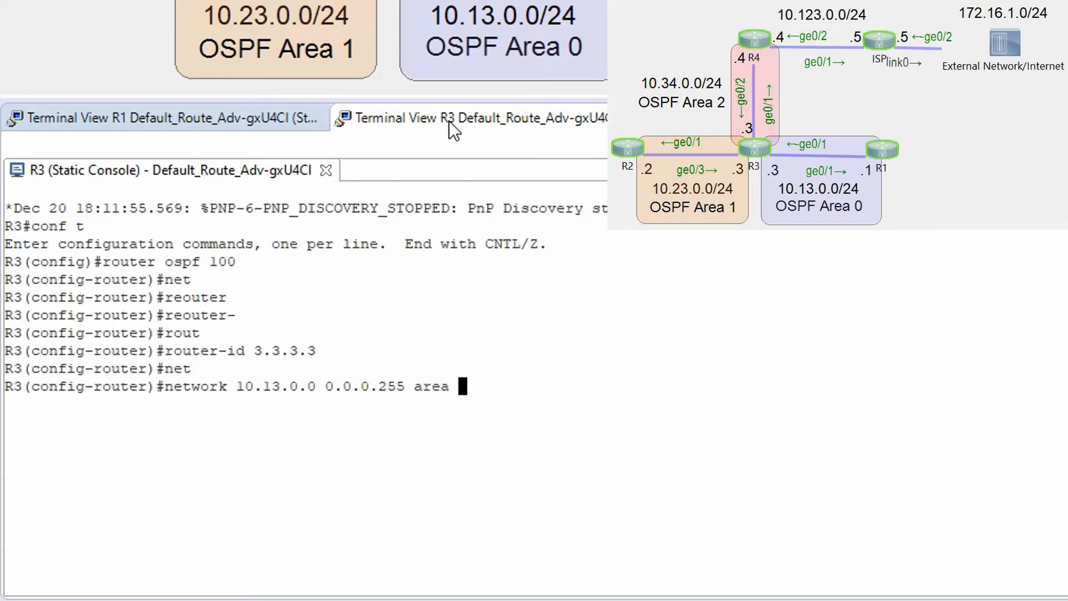
type("0")
key("Return")
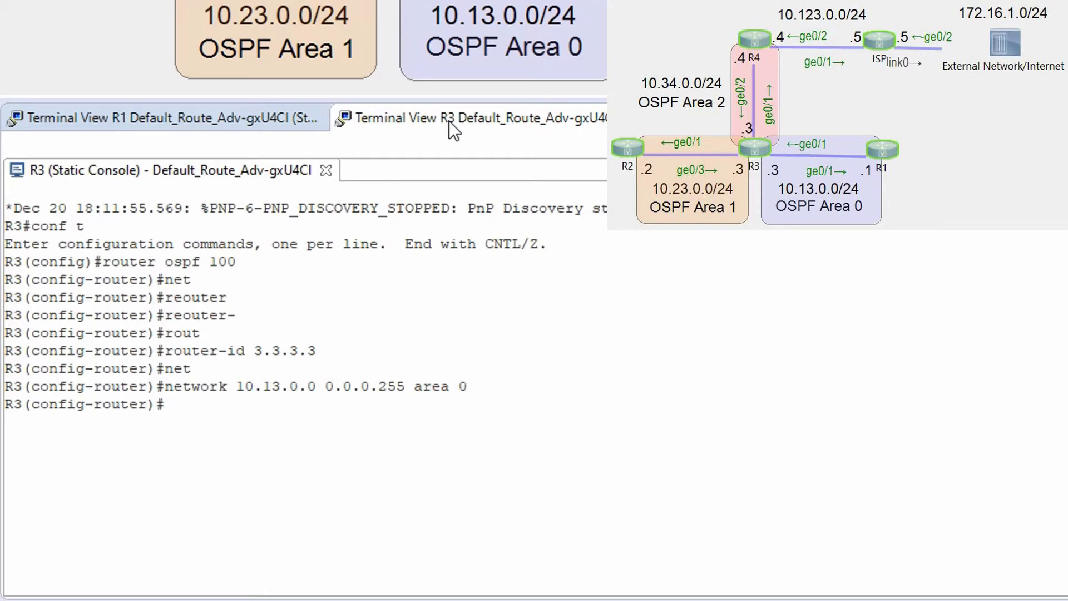
type("netw")
key("Tab")
type("10.")
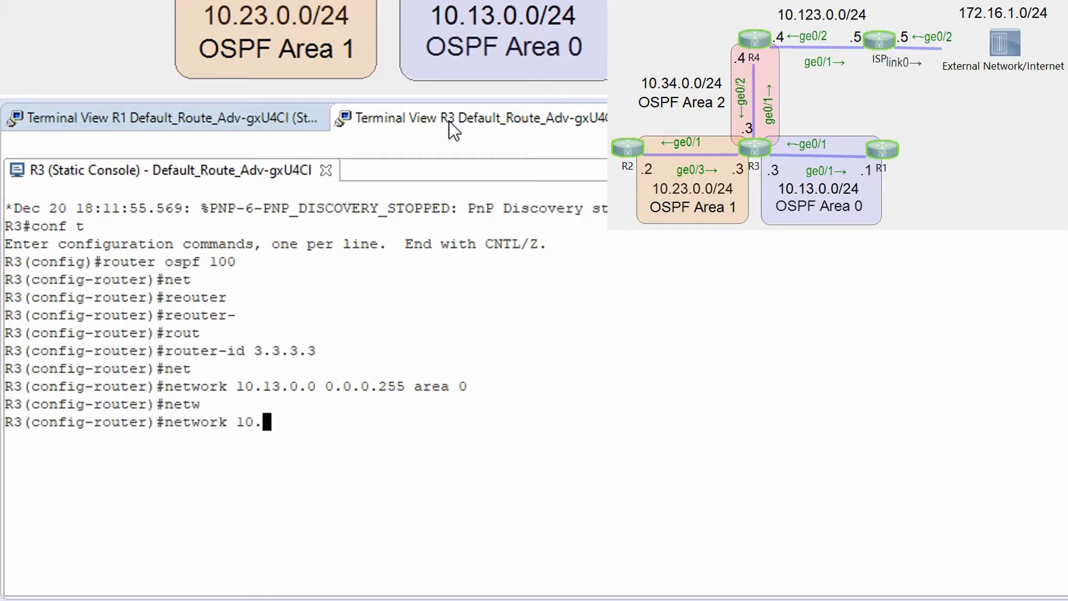
type("23.0.0 0.0.0.255 ")
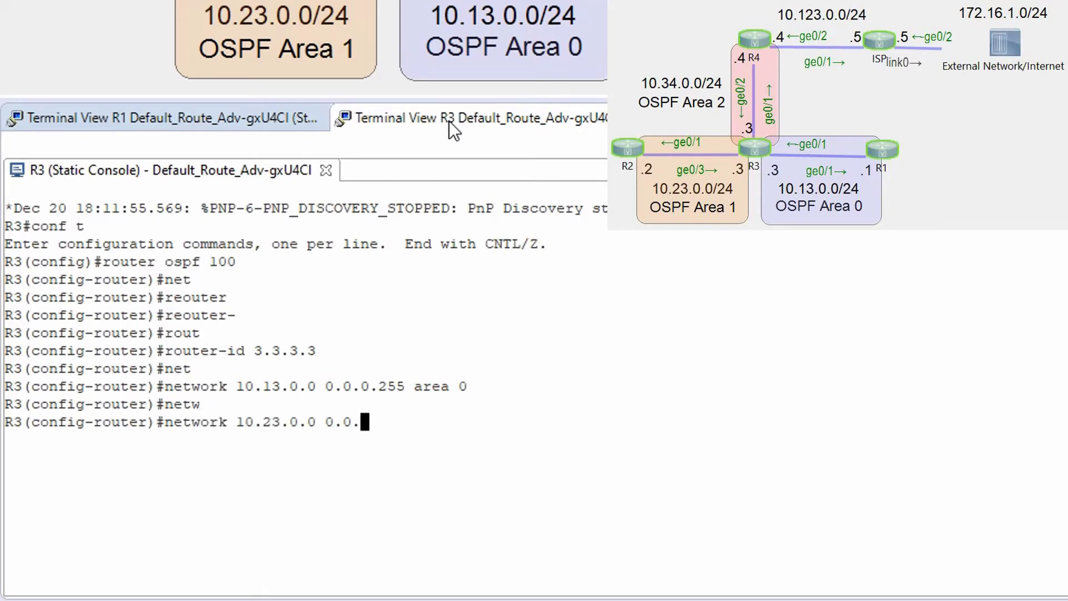
type("area ")
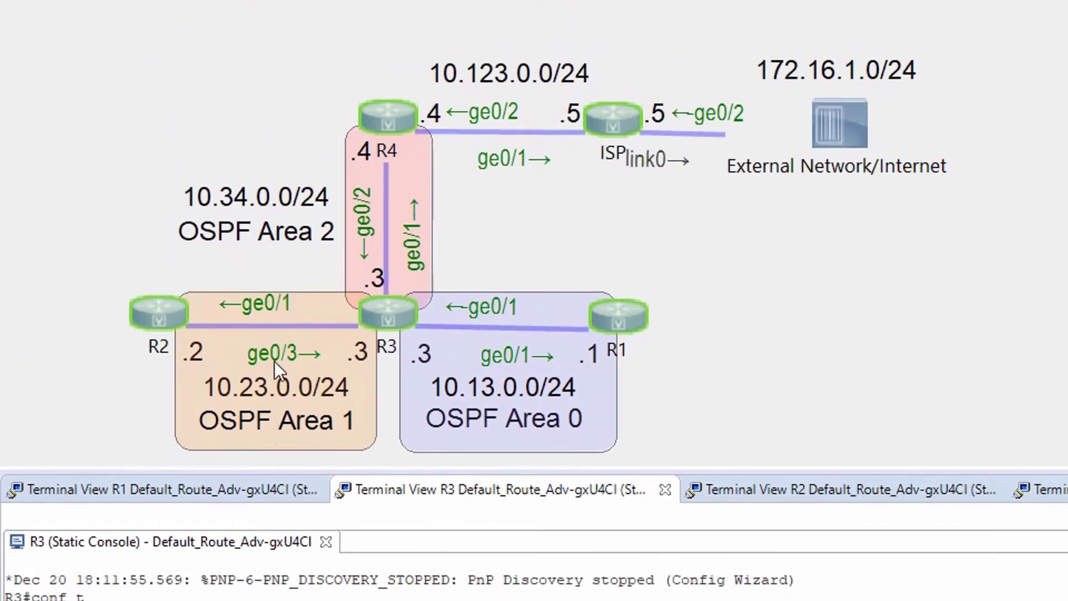
type("1")
key("Return")
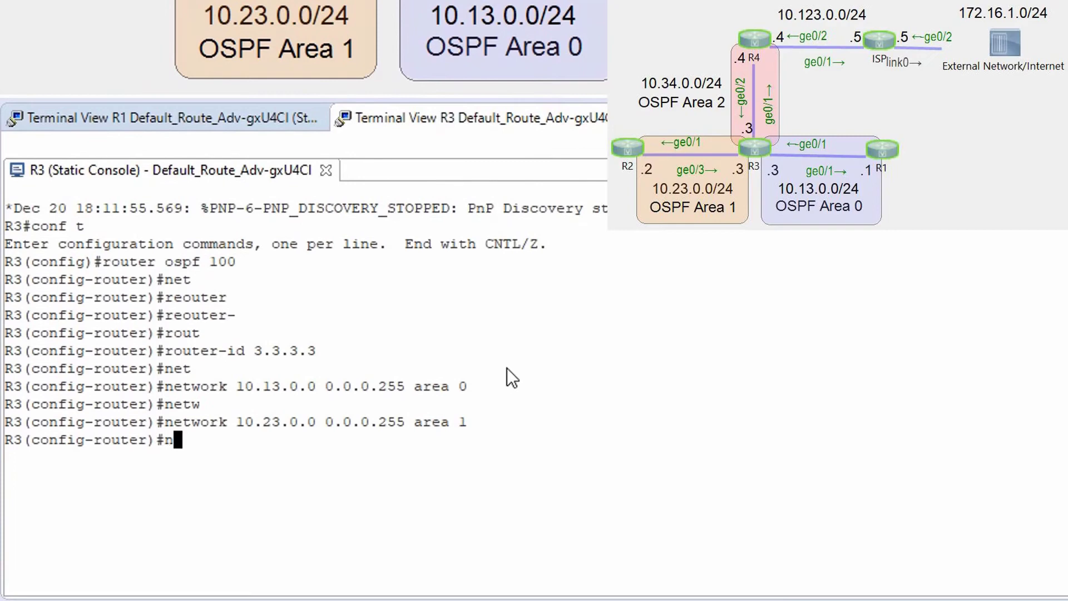
type("et")
key("Tab")
type("10.")
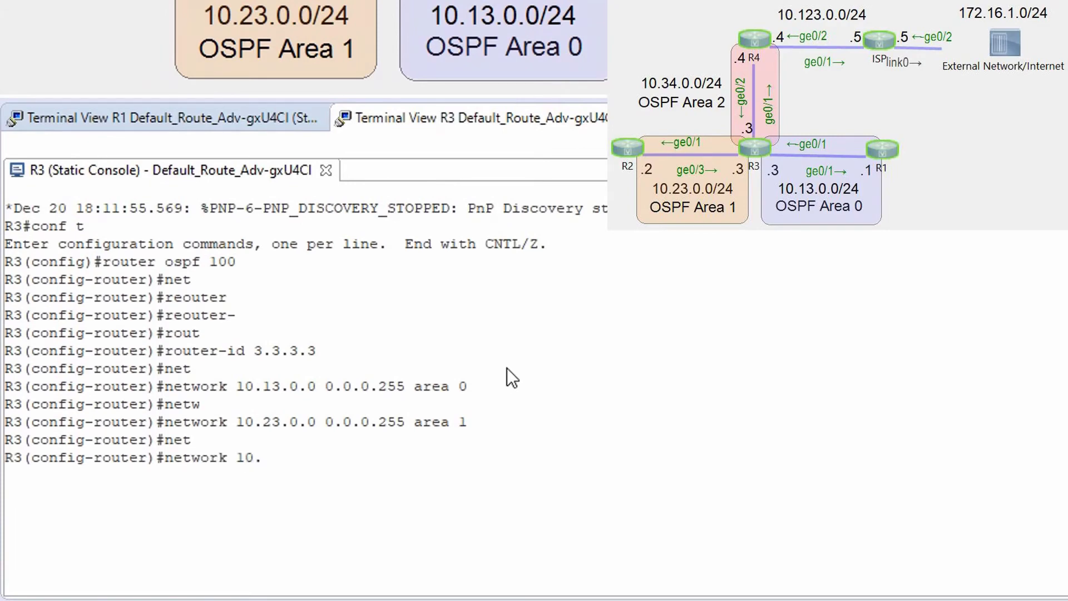
type("34.0.0 0.0.0.255 ")
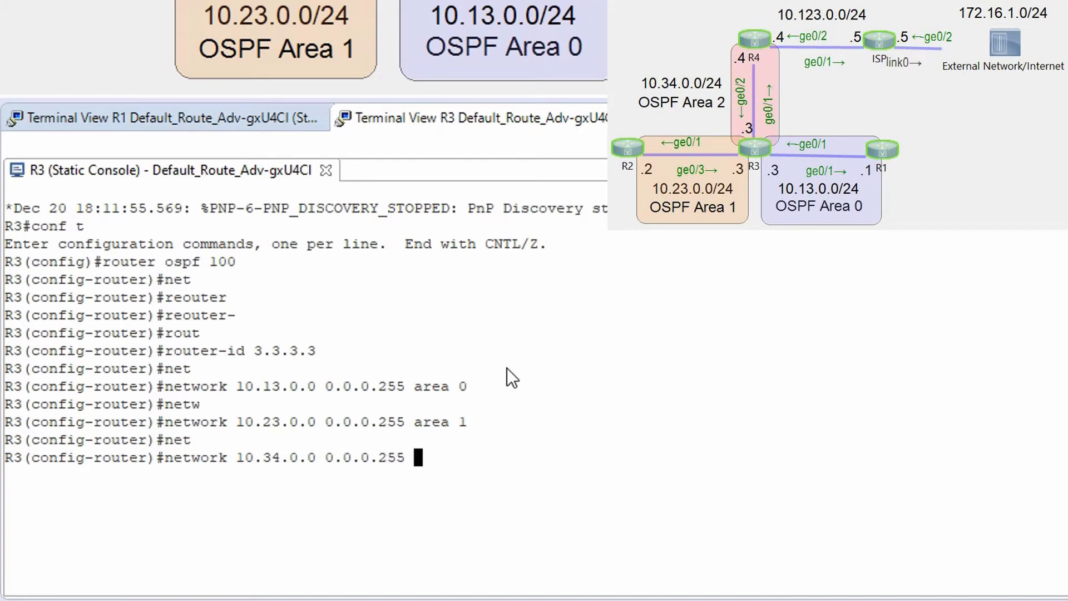
type("area")
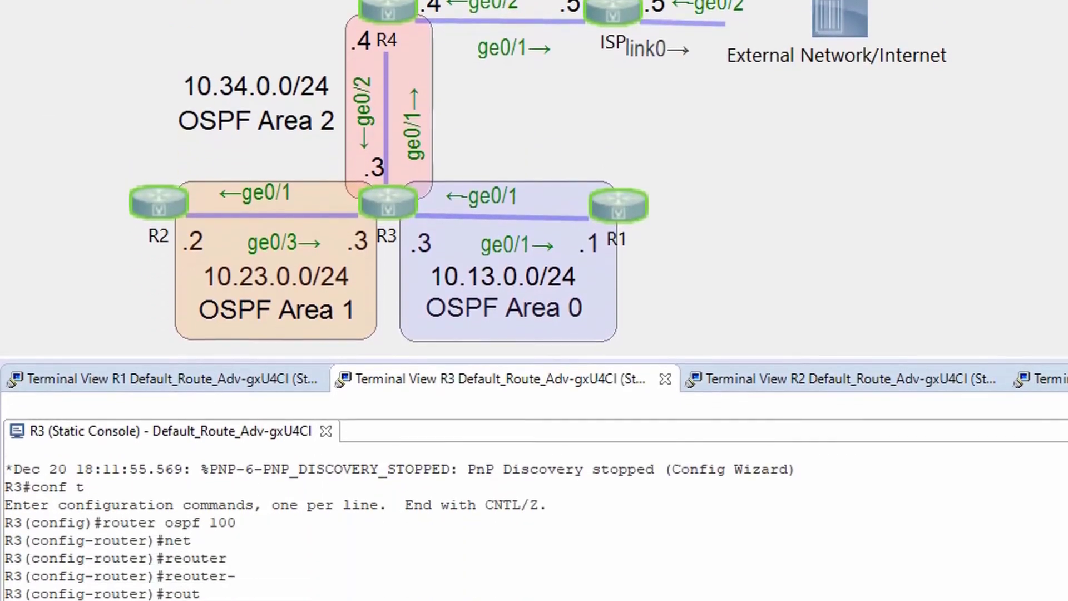
type(" 2")
key("Return")
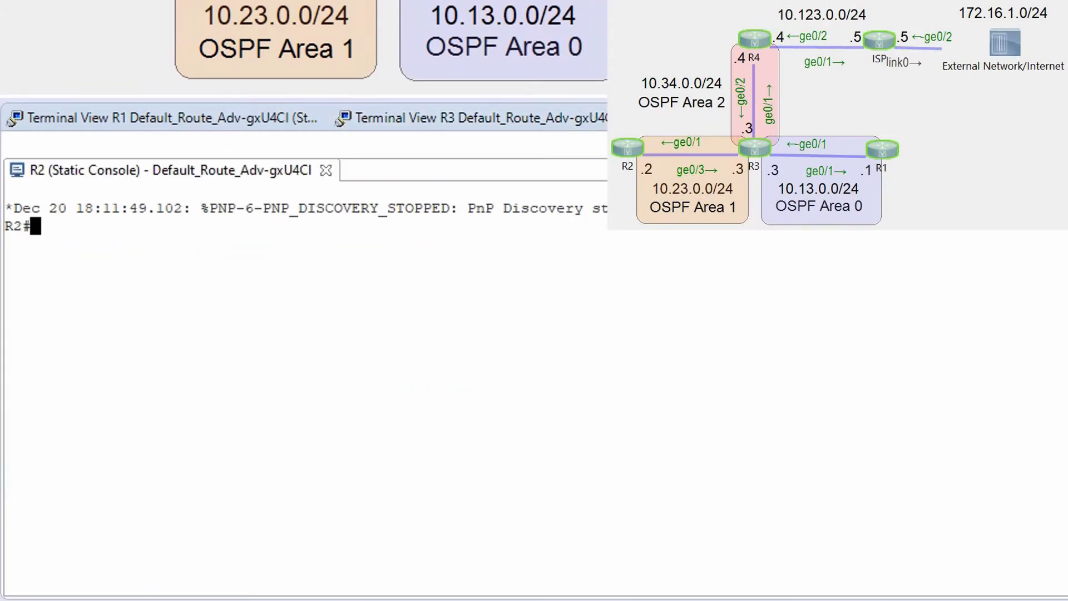
- On R2, enter configuration mode and start OSPF process 100
key("Return")
key("Return")
key("Return")
type("conf t")
key("Return")
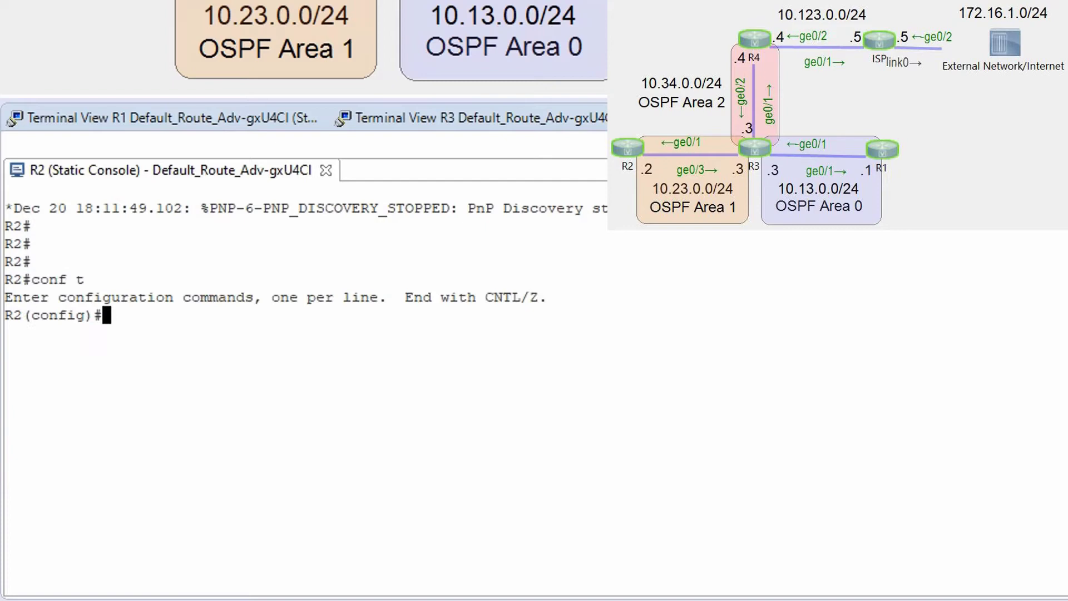
type("router osfp 100")
key("Return")
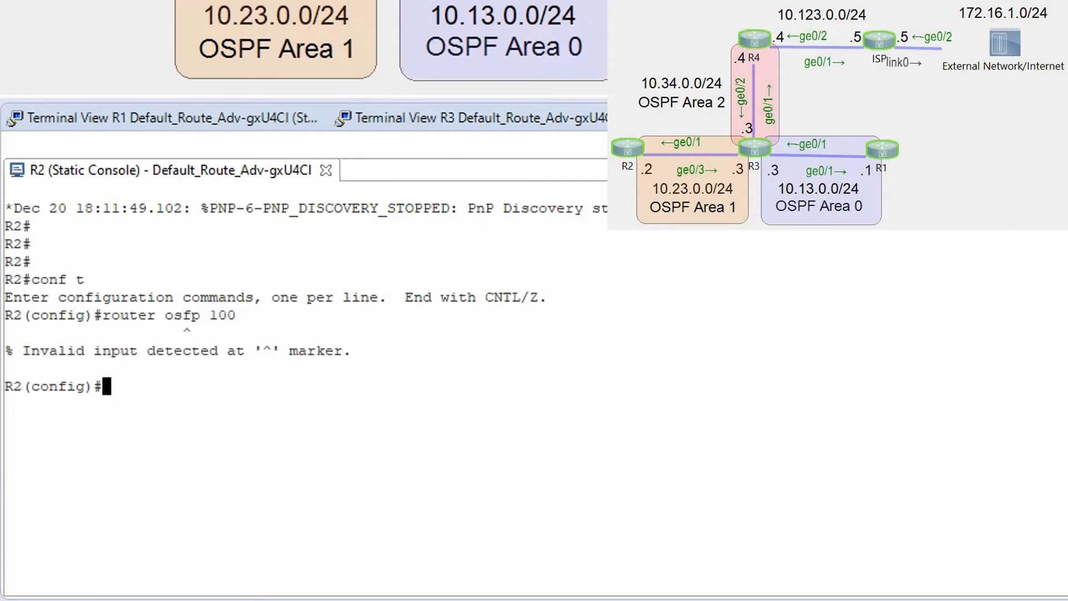
type("router ospf 100")
key("Return")
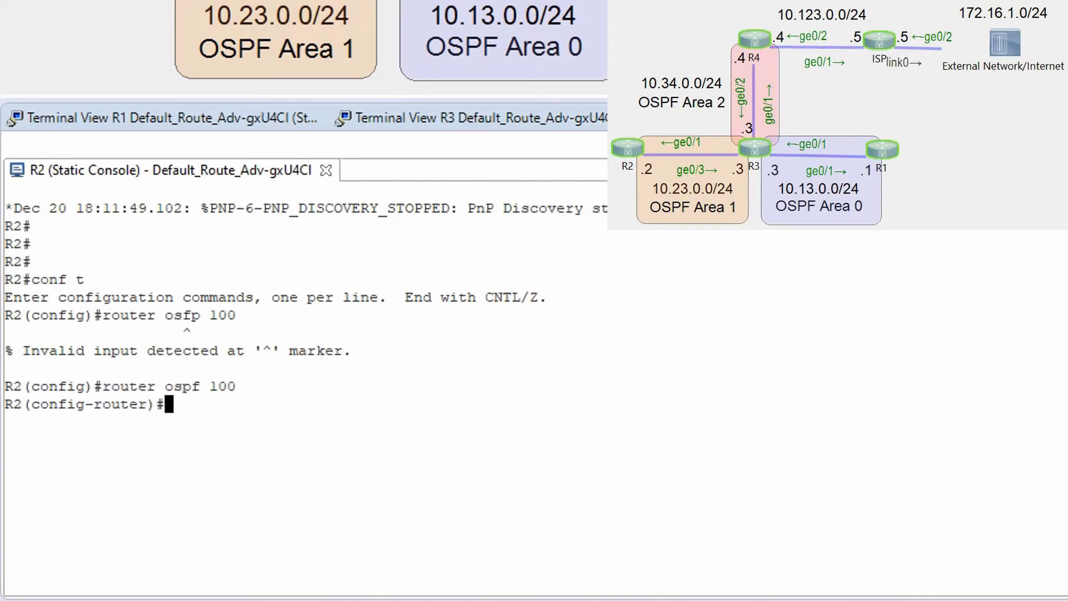
- Set R2's OSPF router ID to 2.2.2.2
type("router")
key("Tab")
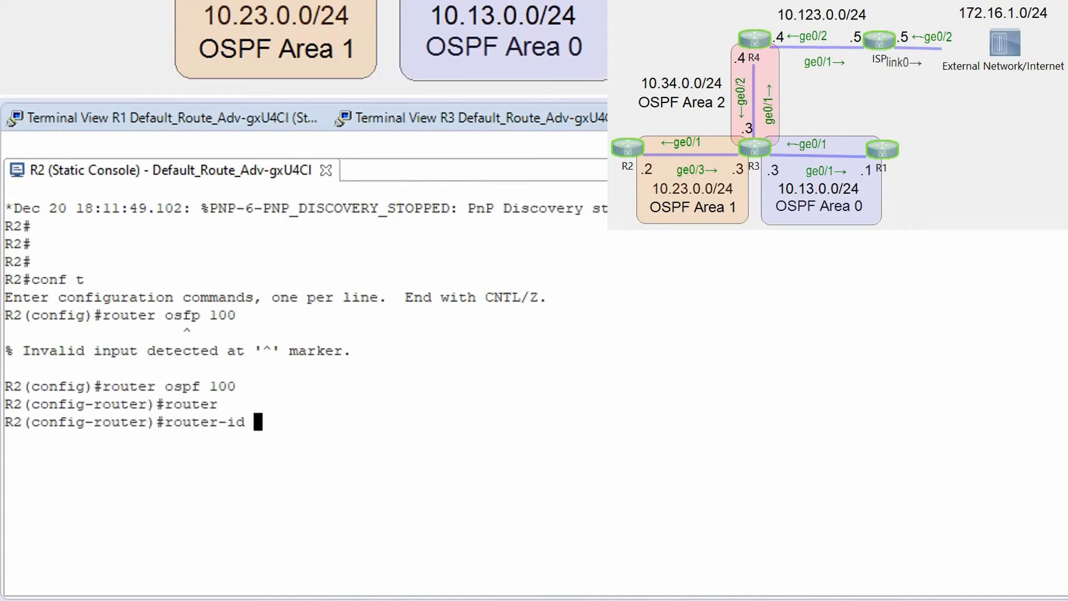
type("3")
key("BackSpace")
type("2.2.2.2")
key("Return")
- Advertise 10.23.0.0/24 in area 1 and leave configuration mode
type("net")
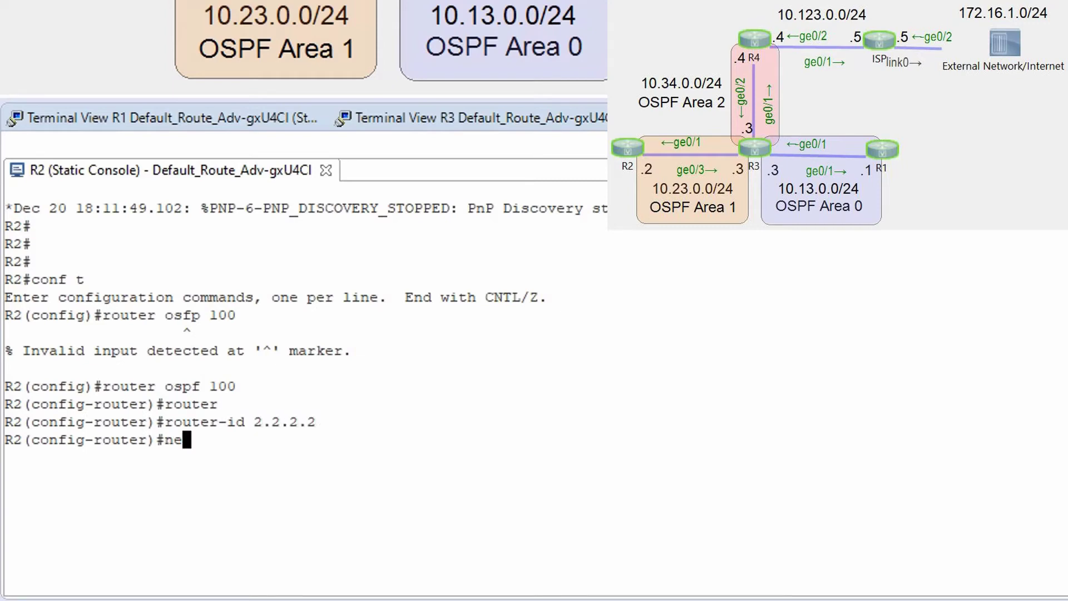
key("Tab")
type("10.")
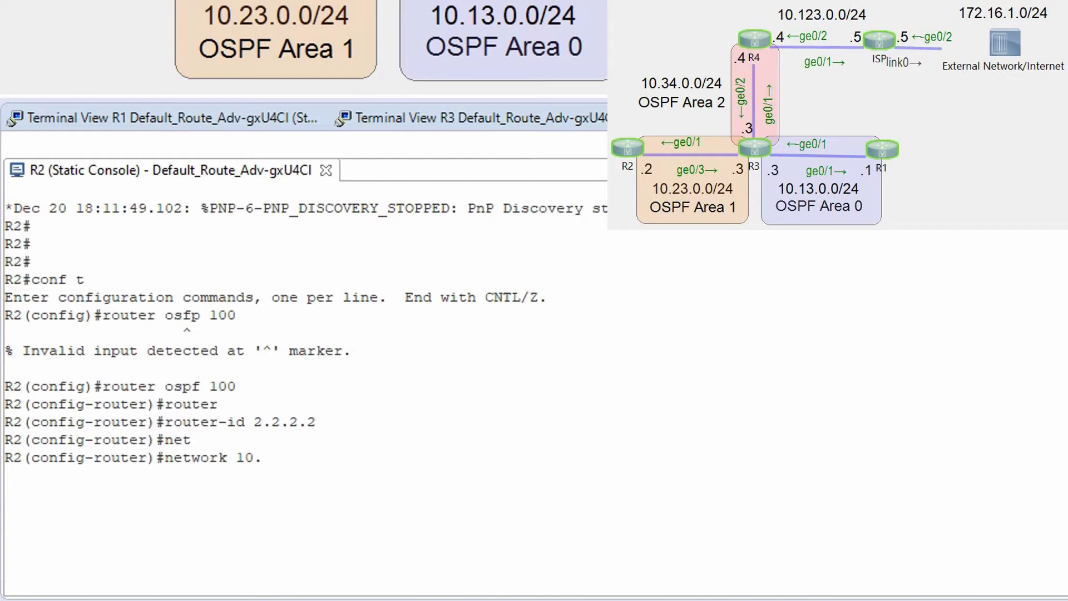
type("23.0.")
type("0 0.0.0.")
type("0")
type("55 area ")
type("1")
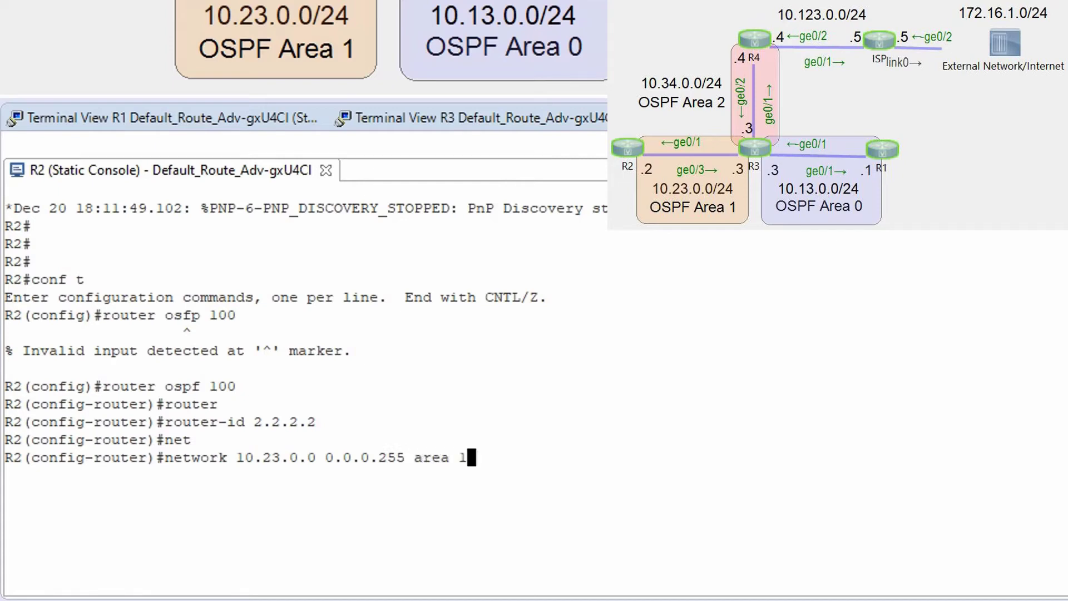
key("Return")
type("end")
key("Return")
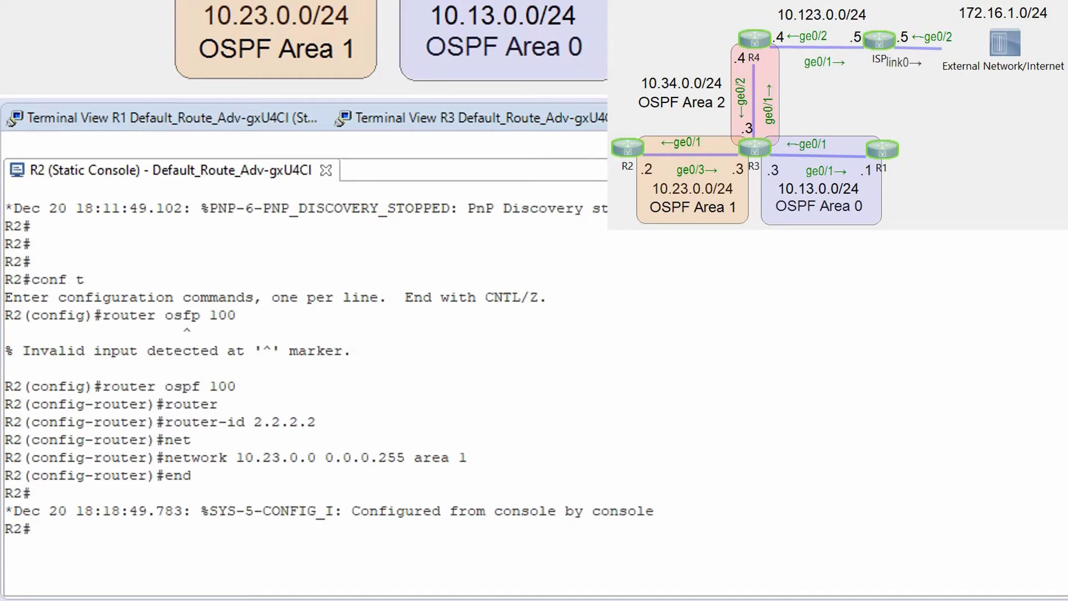
- Check R2's FULL neighbor 3.3.3.3 and its OSPF routes to 10.13.0.0/24 and 10.34.0.0/24
type("sho ip osp")
key("BackSpace")
key("BackSpace")
type("f")
key("Tab")
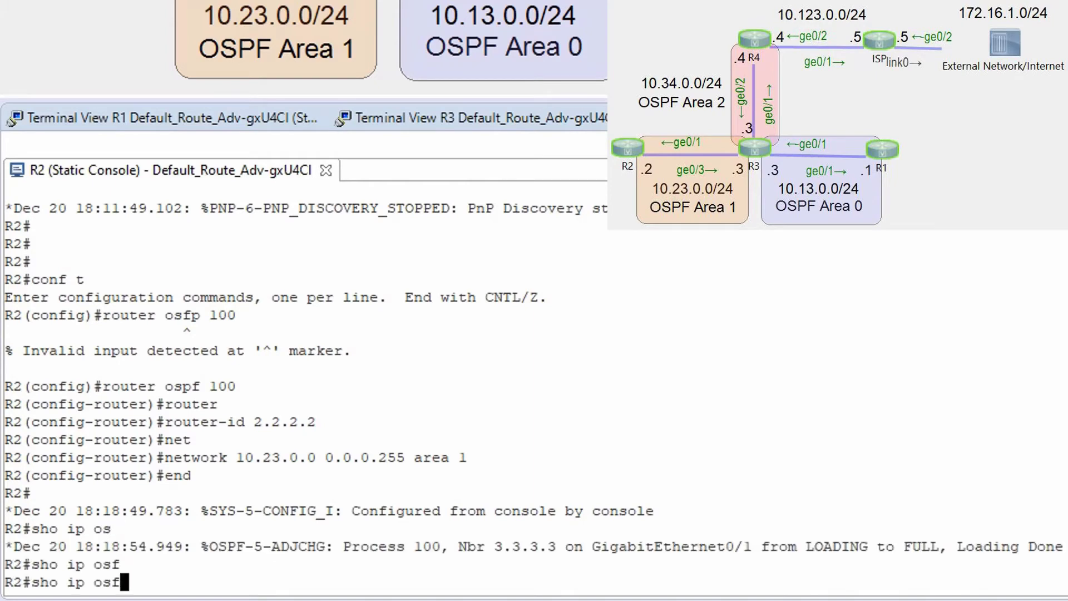
key("BackSpace")
key("BackSpace")
type("pf ne")
key("Tab")
key("Return")
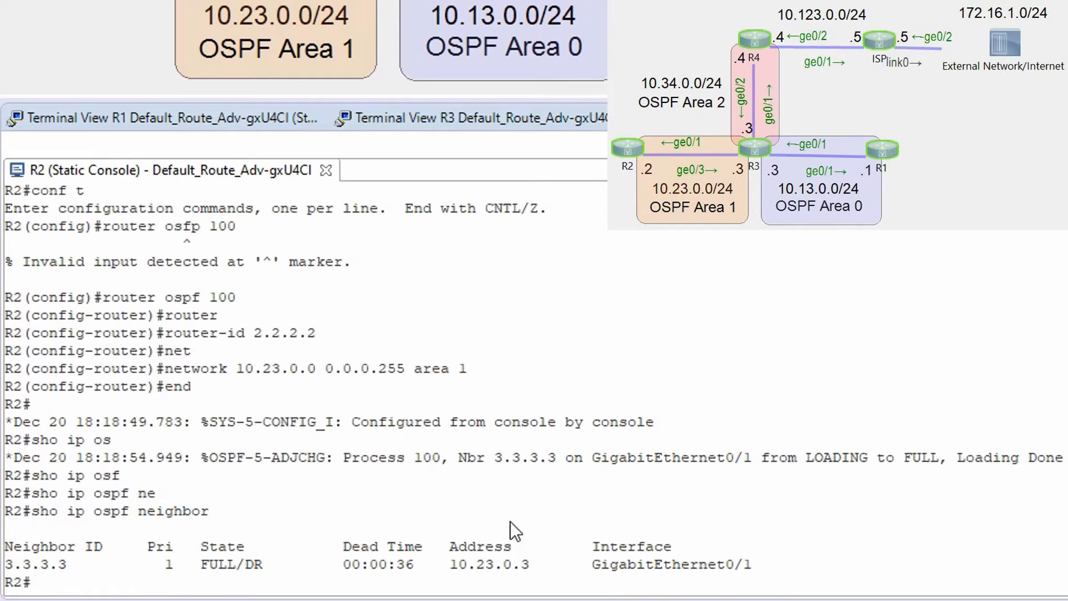
type("sh ip rout")
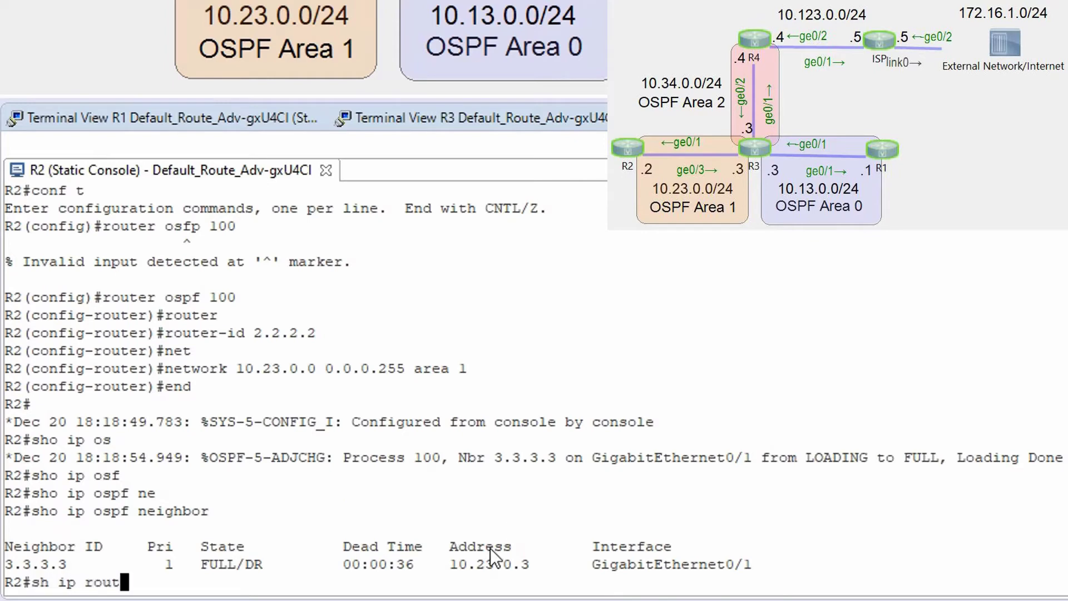
type("e ospf")
key("Return")
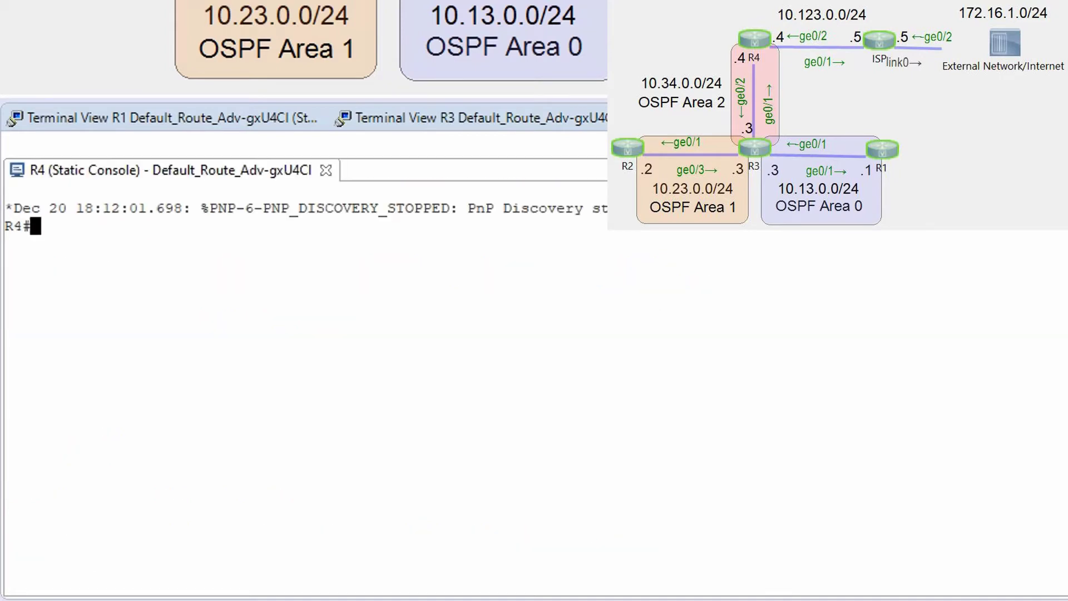
- On R4, enter configuration mode and start OSPF process 100
key("Return")
key("Return")
type("conf t")
key("Return")
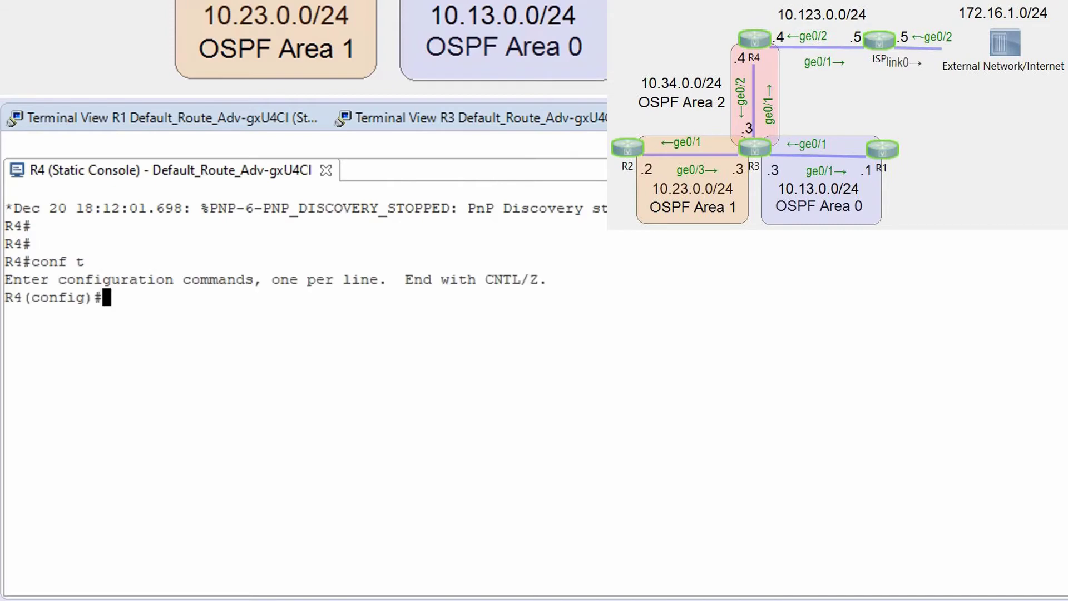
type("router ospf 100")
key("Return")
type("ne")
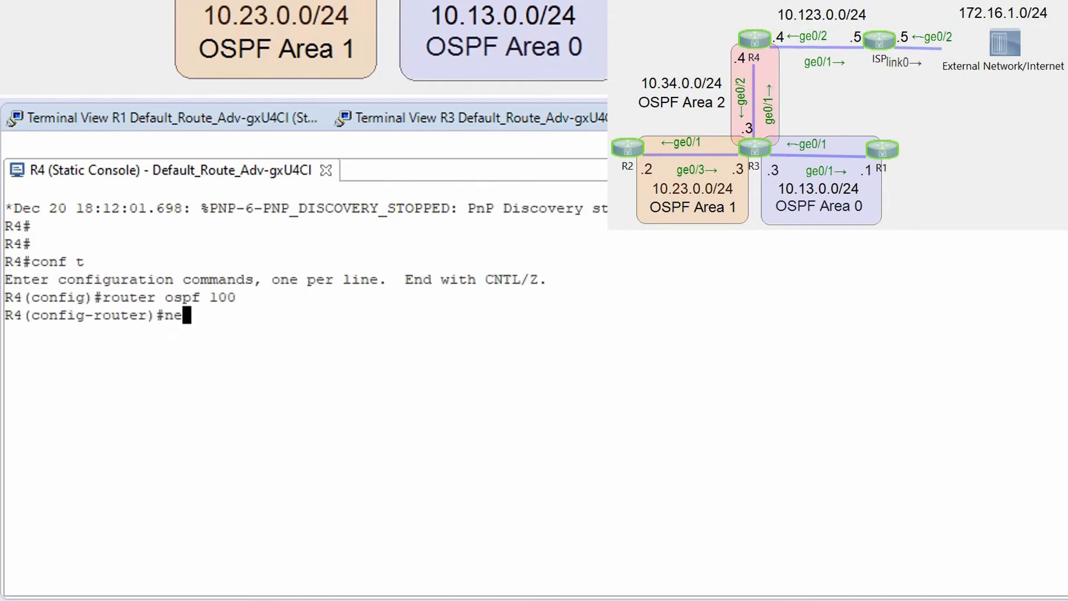
key("BackSpace")
key("BackSpace")
- Set R4's OSPF router ID to 4.4.4.4
type("router")
key("Tab")
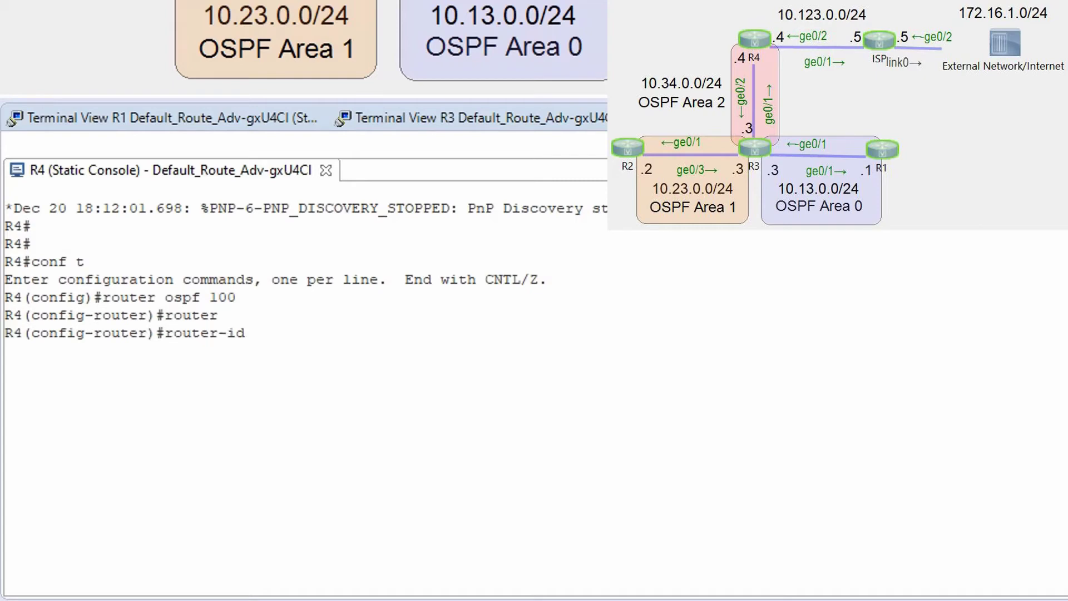
type("4.4.4.4")
key("Return")
- Advertise 10.34.0.0 0.0.0.255 in area 2 and exit OSPF configuration
type("nfig-router)#n")
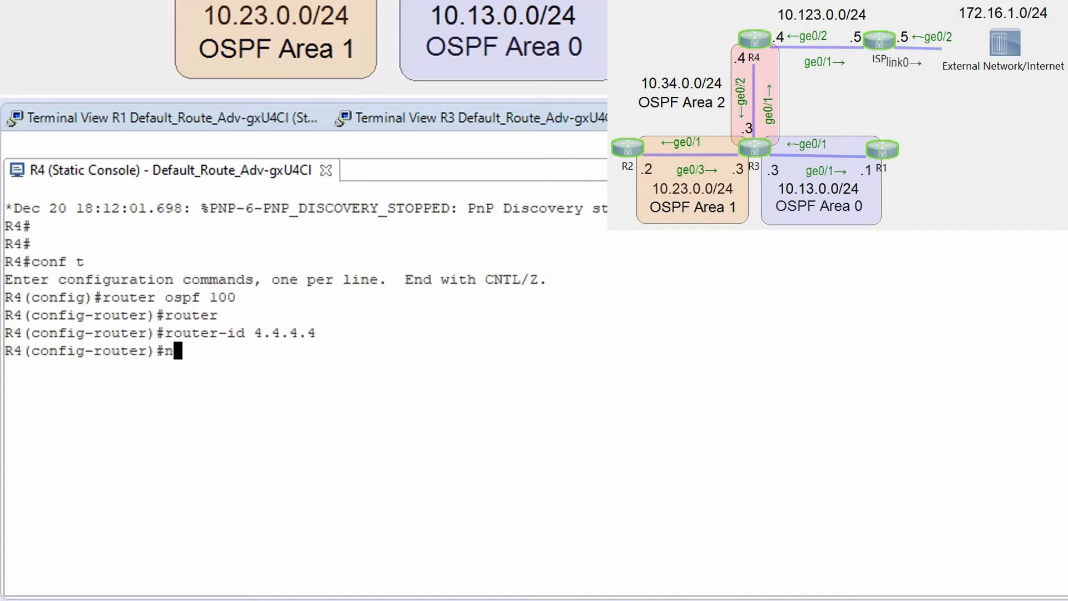
type("et")
key("Tab")
type("10.3")
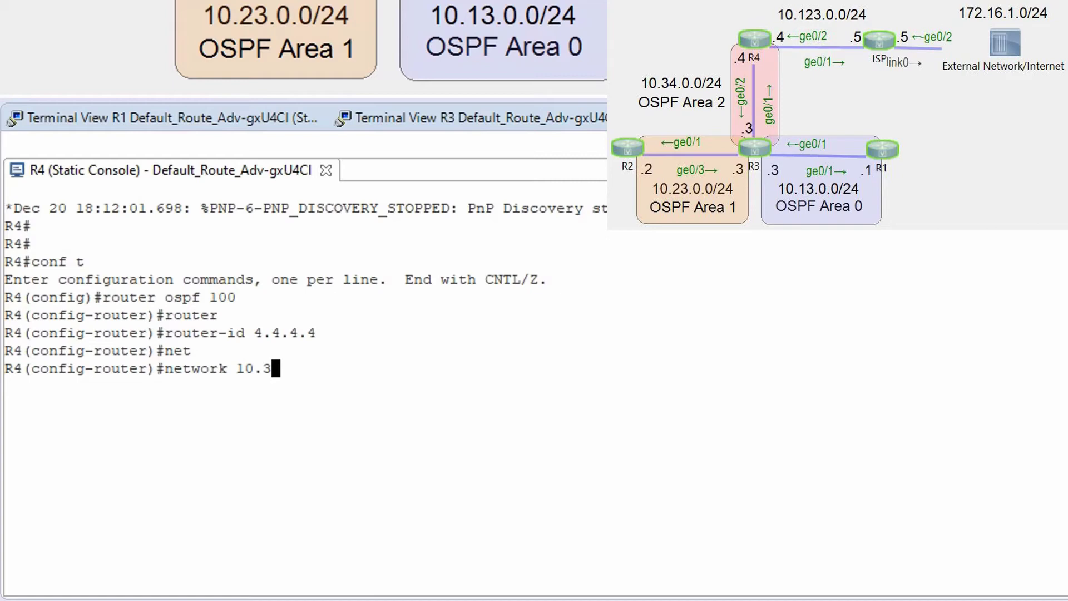
type("4.0.0 0.0.0.255 area 2")
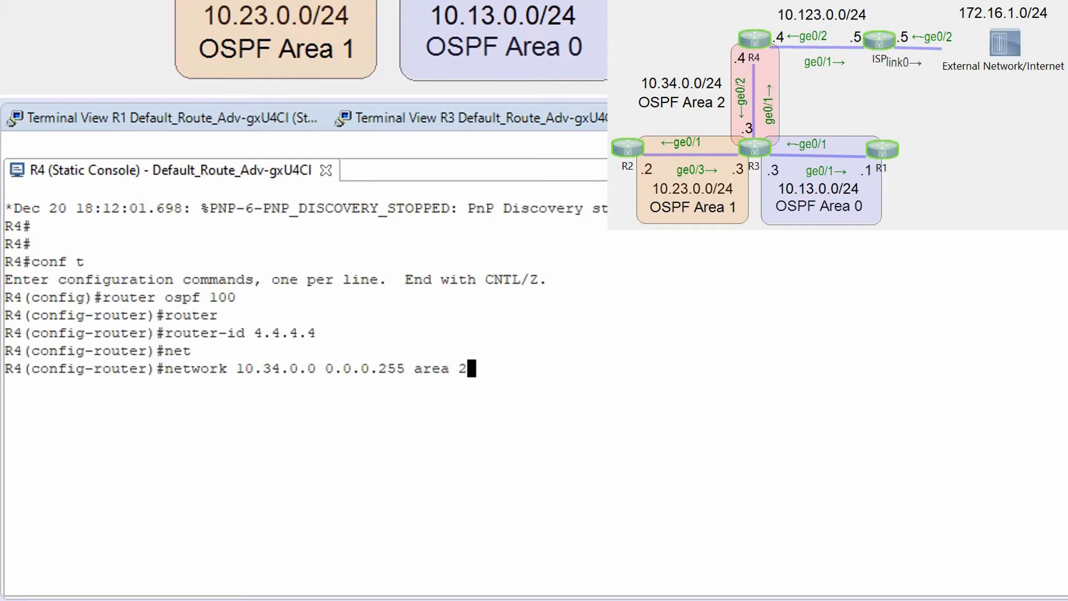
key("Return")
type("exit")
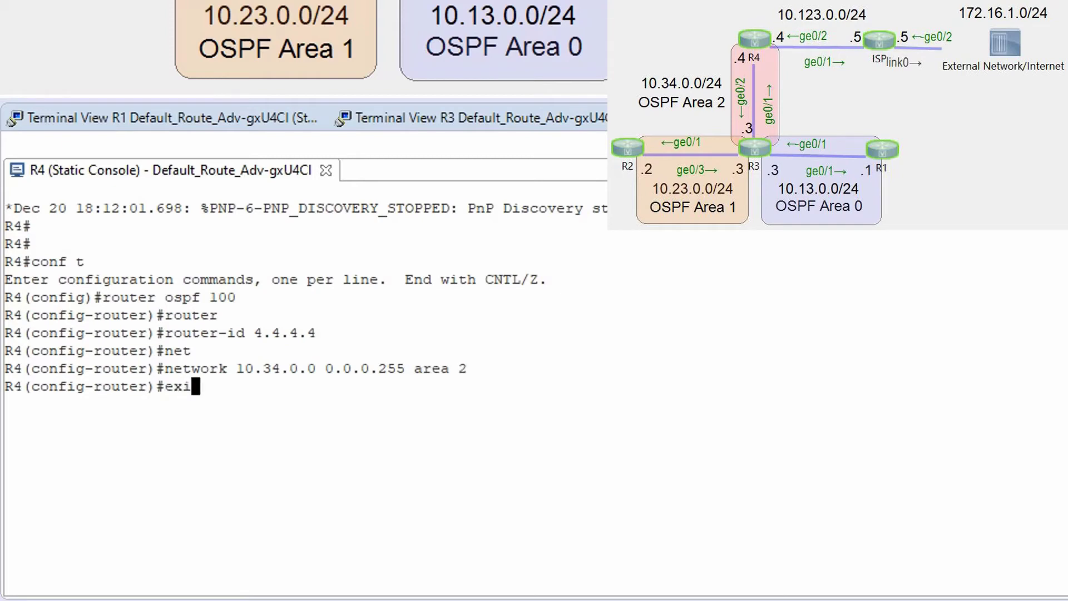
key("Return")
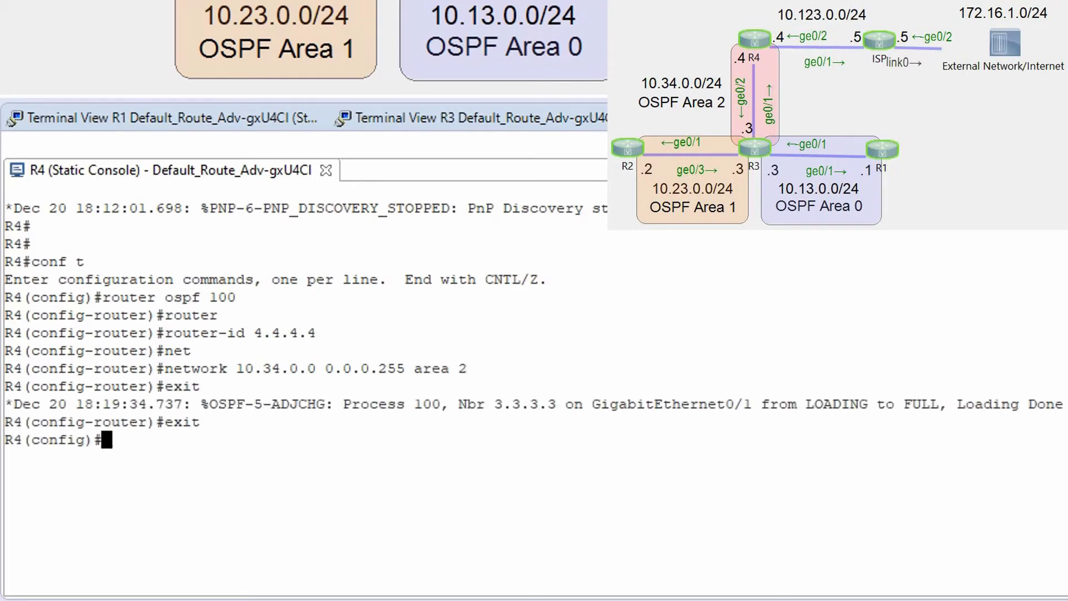
- Exit config on R4 and list its OSPF routes to 10.13.0.0/24 and 10.23.0.0/24 via 10.34.0.3
type("exit")
key("Return")
type("sh io")
key("BackSpace")
key("BackSpace")
type("i")
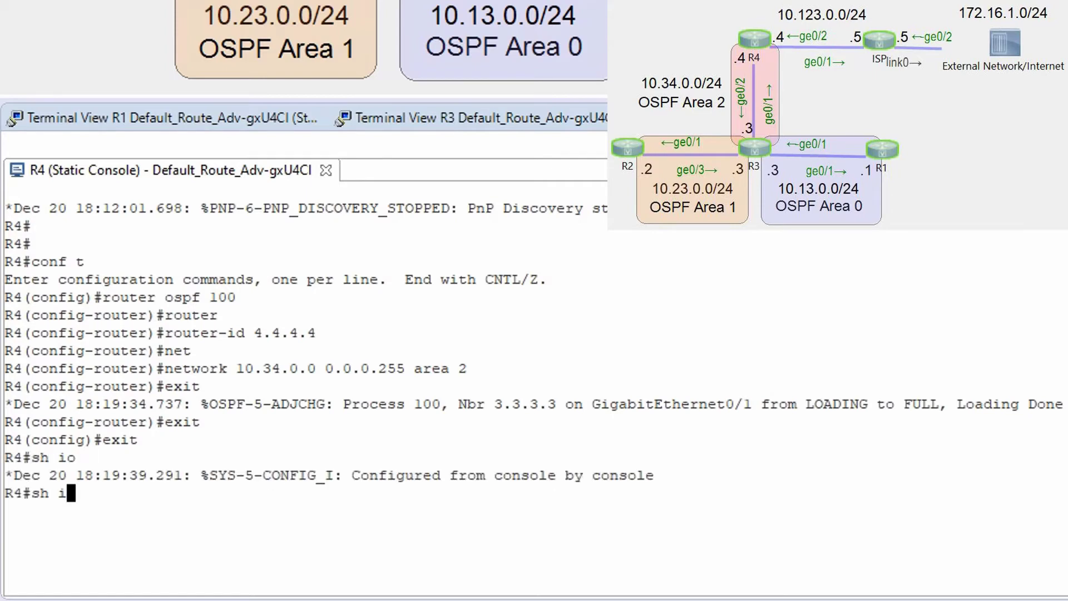
type("p ospf nei")
key("BackSpace")
key("BackSpace")
key("BackSpace")
key("BackSpace")
key("BackSpace")
key("BackSpace")
key("BackSpace")
key("BackSpace")
type("router ospf")
key("Return")
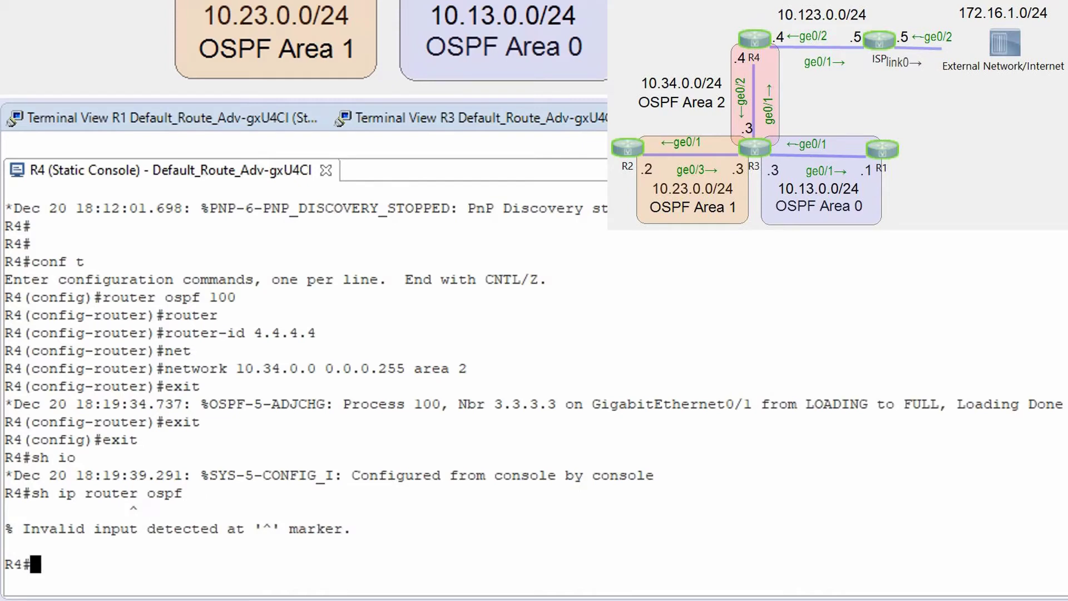
key("Up")
key("Left")
key("Left")
key("Left")
key("Left")
key("Left")
key("Left")
key("Delete")
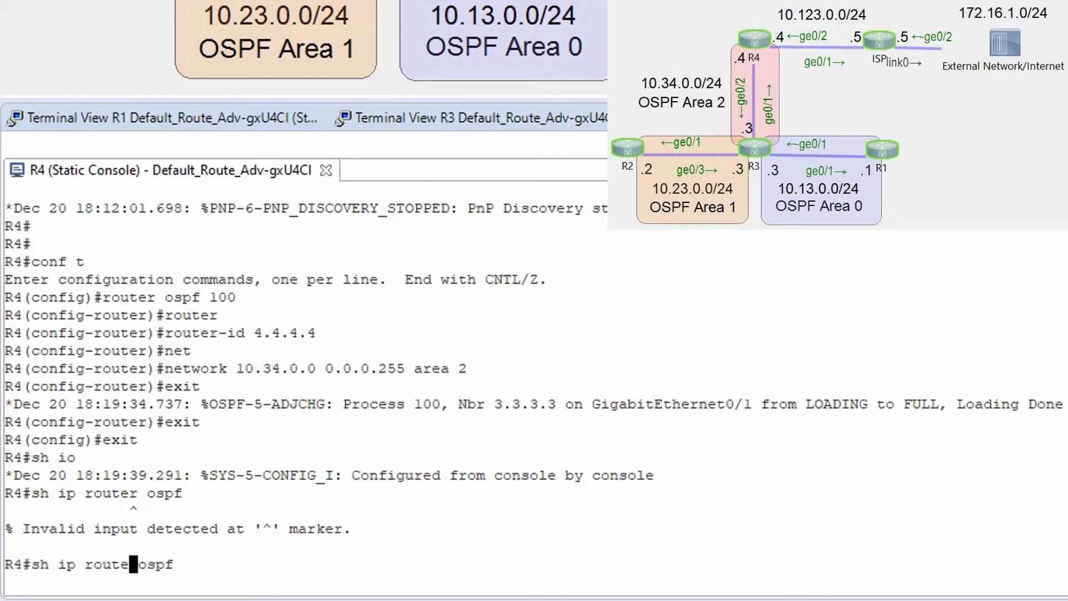
key("Return")
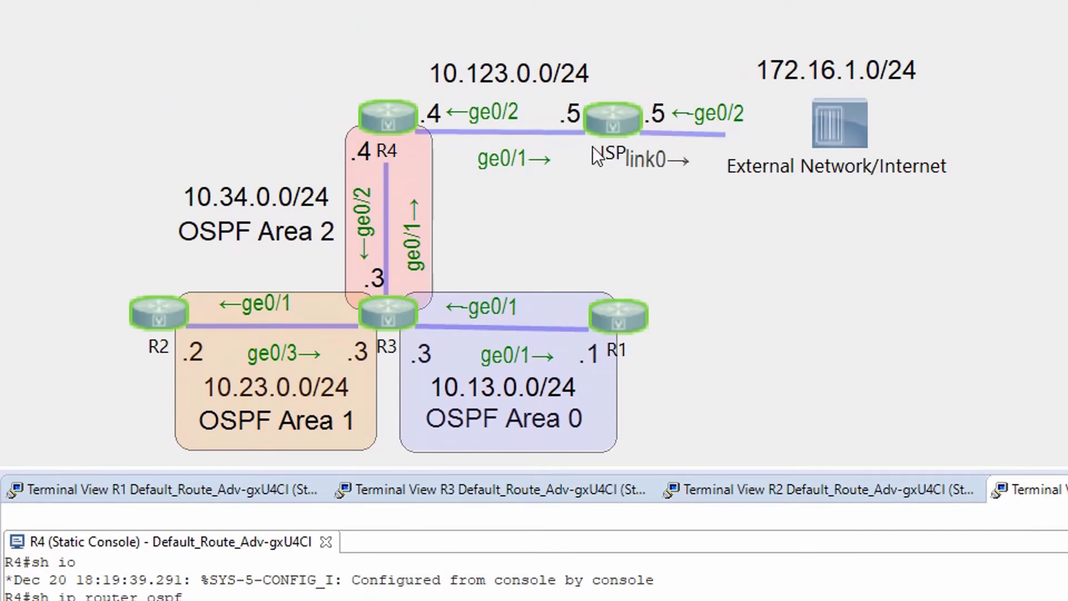
- On the ISP router, add static route 10.0.0.0 255.0.0.0 out g0/1 via 10.123.0.4
mouse_move(629, 148)
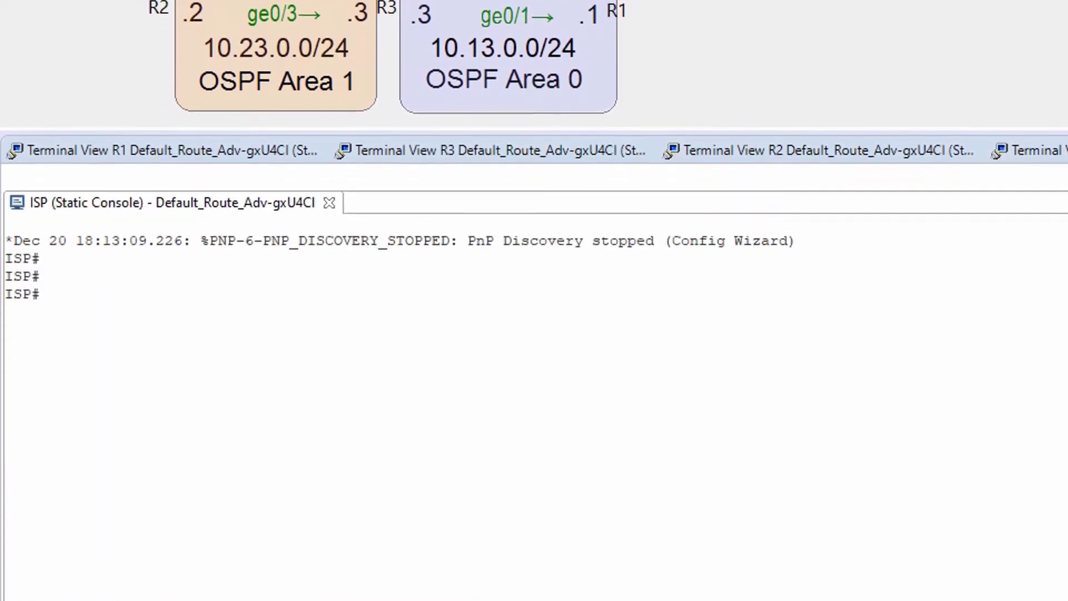
key("Return")
key("Return")
type("conf t")
key("Return")
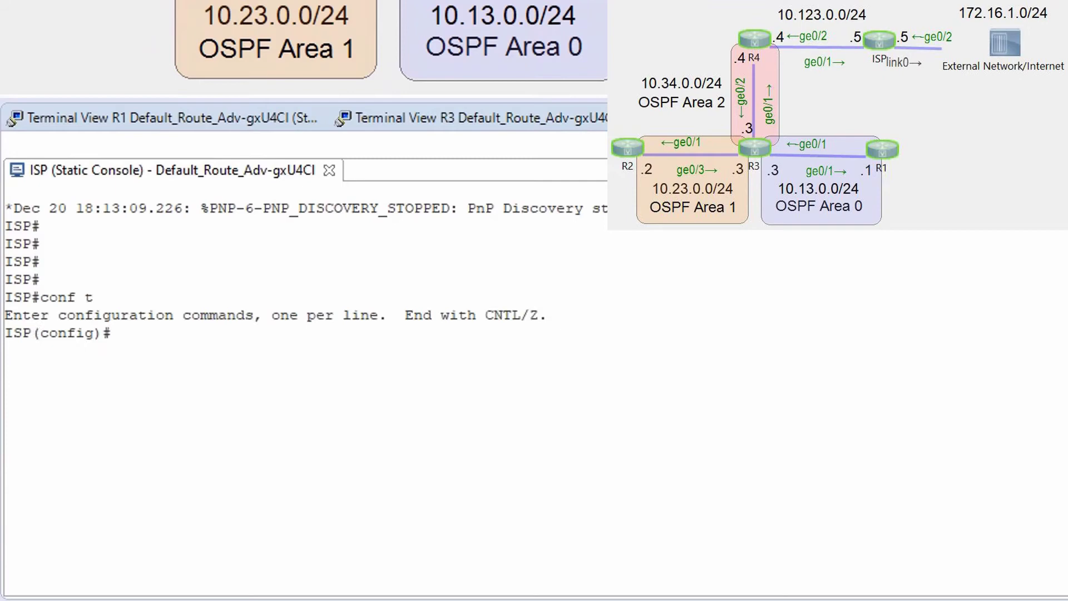
type("ip route 10.0.0.0 2")
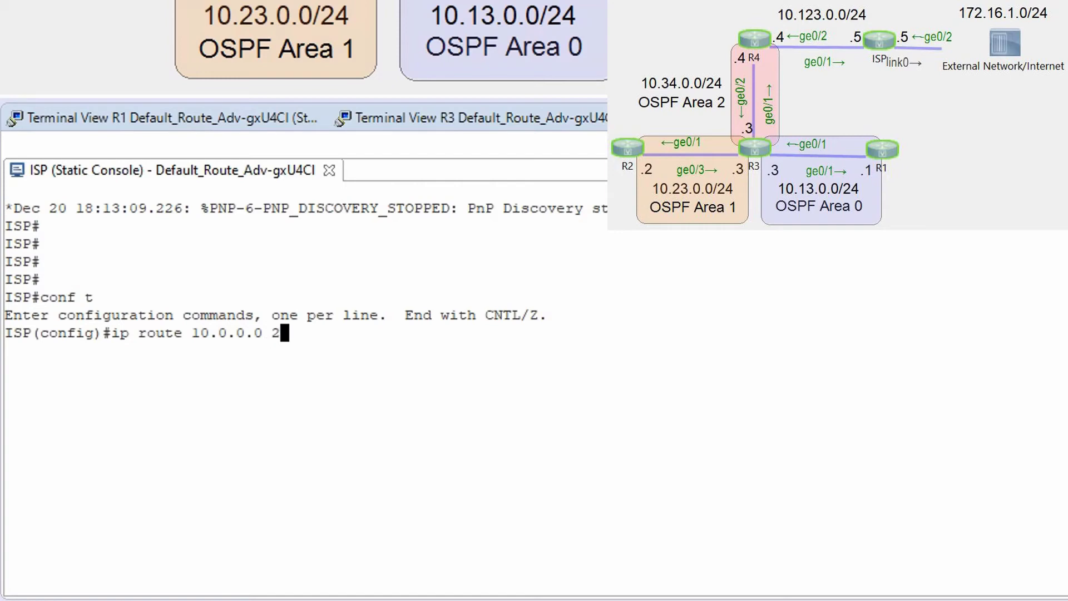
type("55.0.0.0 g0/1 10.123")
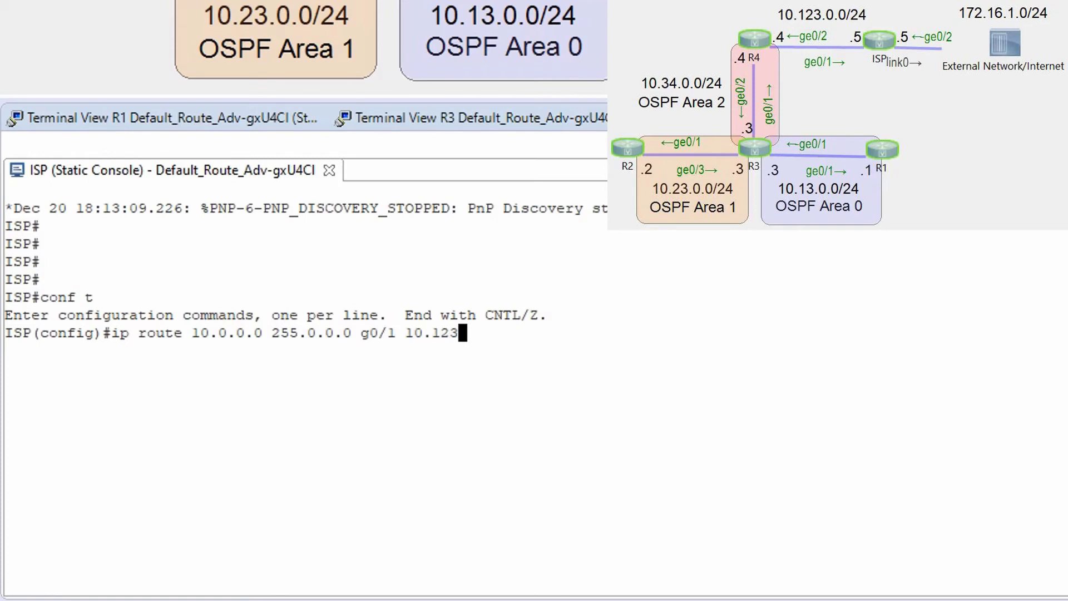
type(".04.")
key("Right")
key("Return")
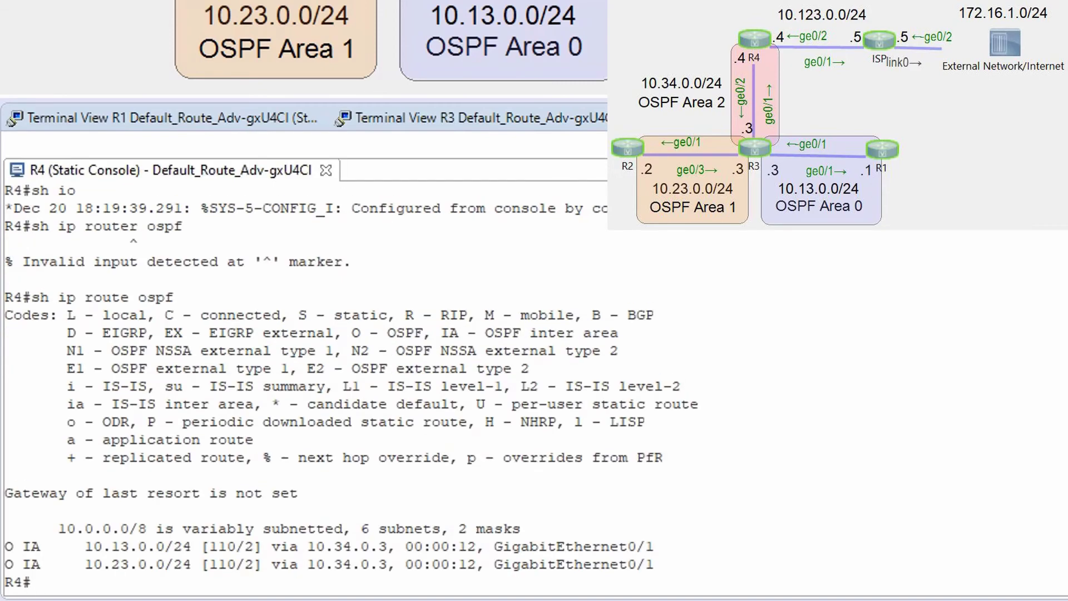
- Review R4's full routing table, then enter OSPF process 100 configuration
type("sh ip route")
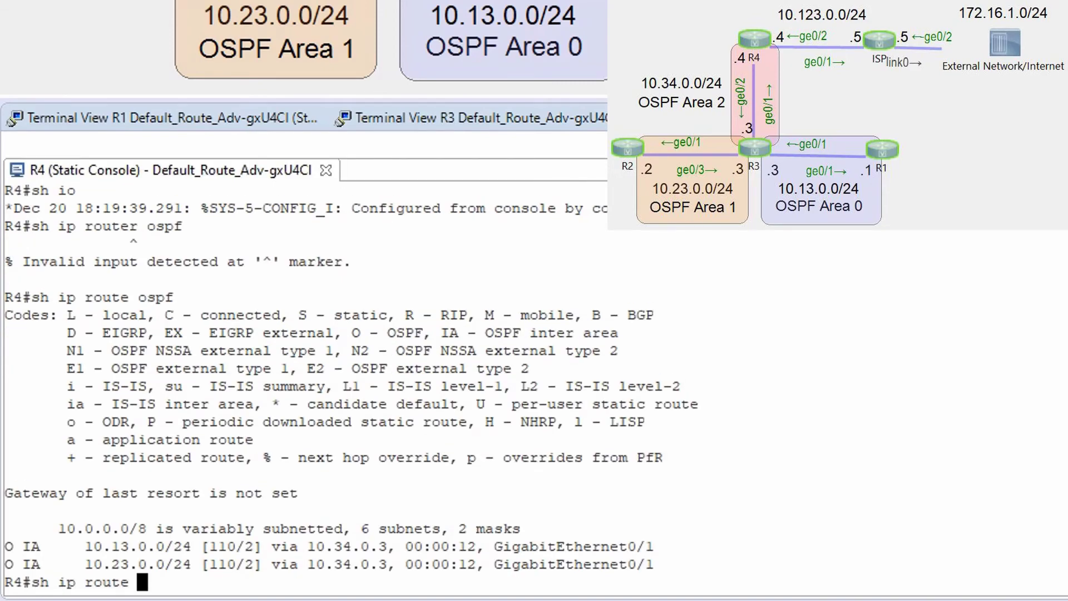
key("Return")
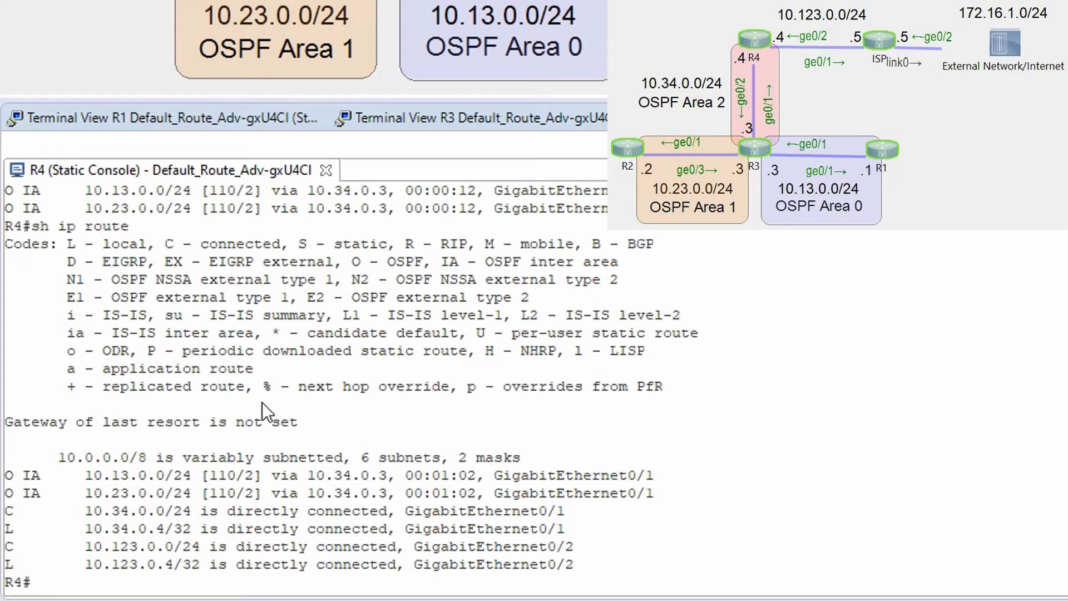
type("conf t")
key("Return")
type("route")
key("Tab")
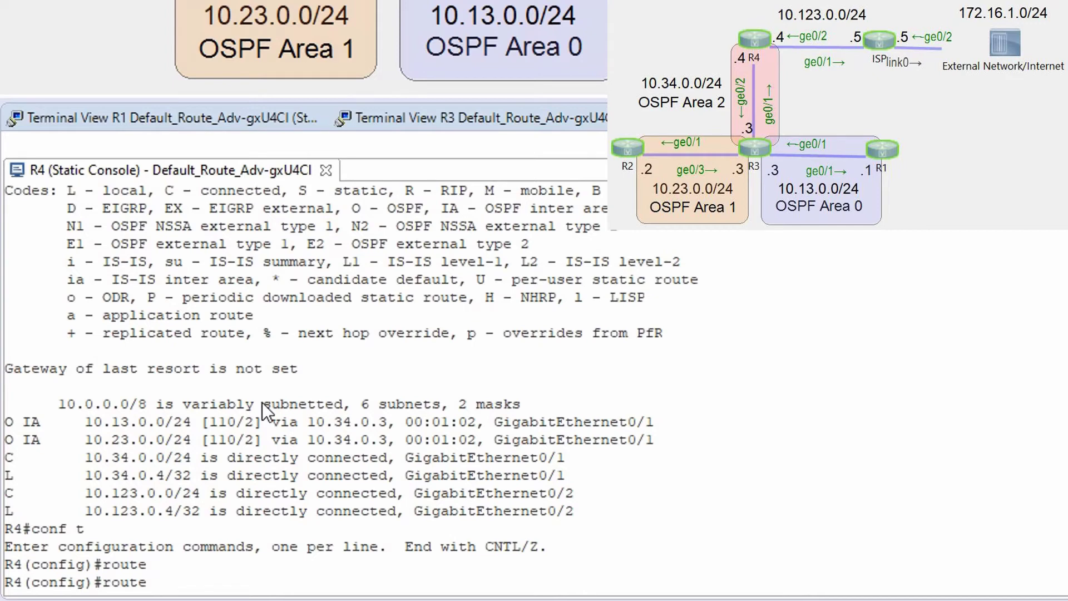
type("r ospf 100")
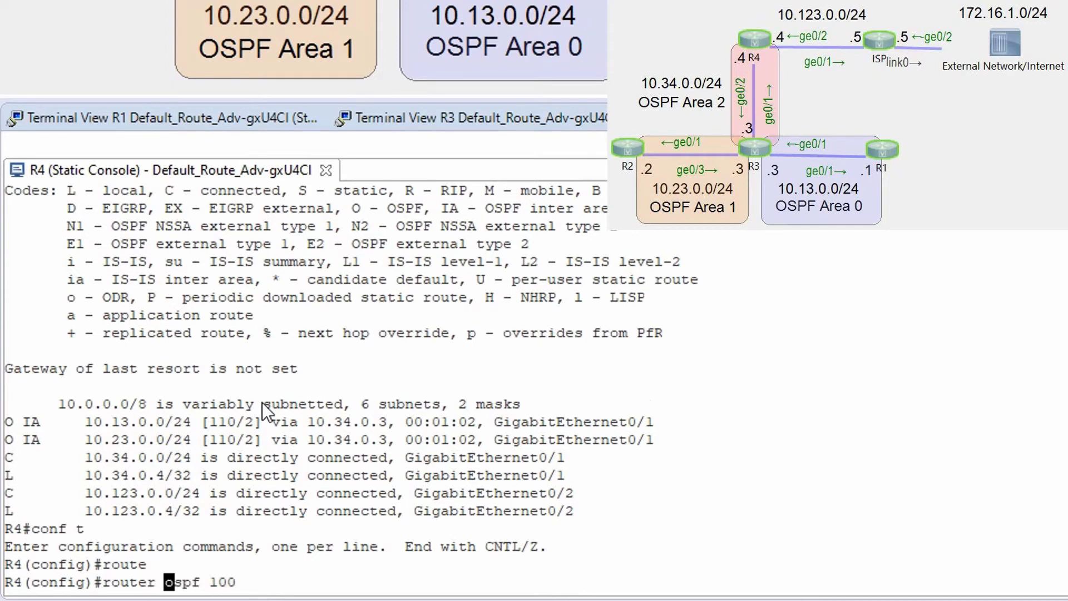
key("Return")
- Add 'default-information originate always' under R4's OSPF 100
type("defa")
key("Tab")
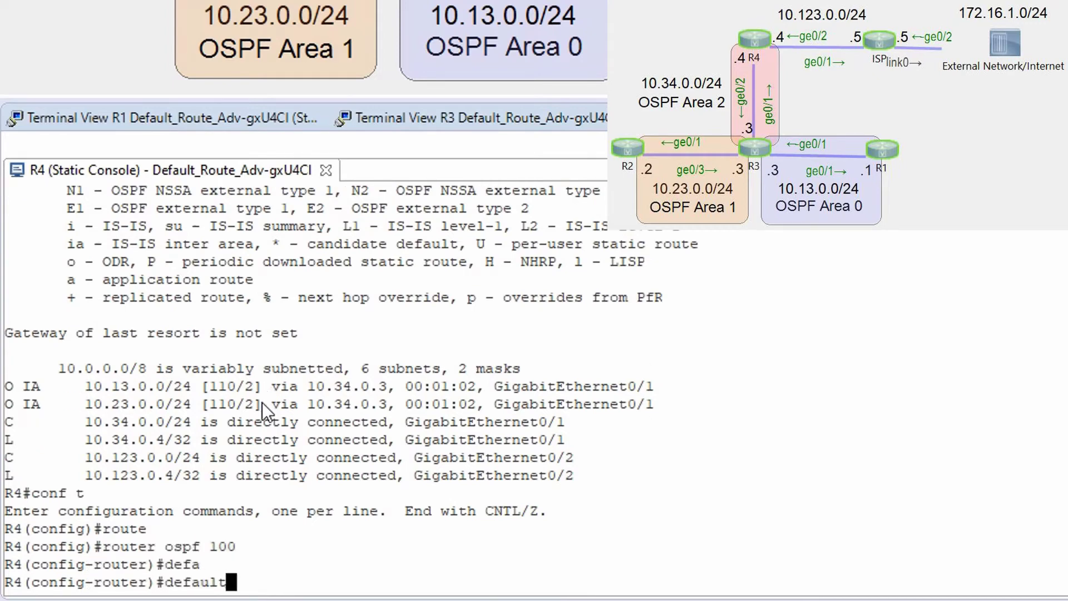
key("Tab")
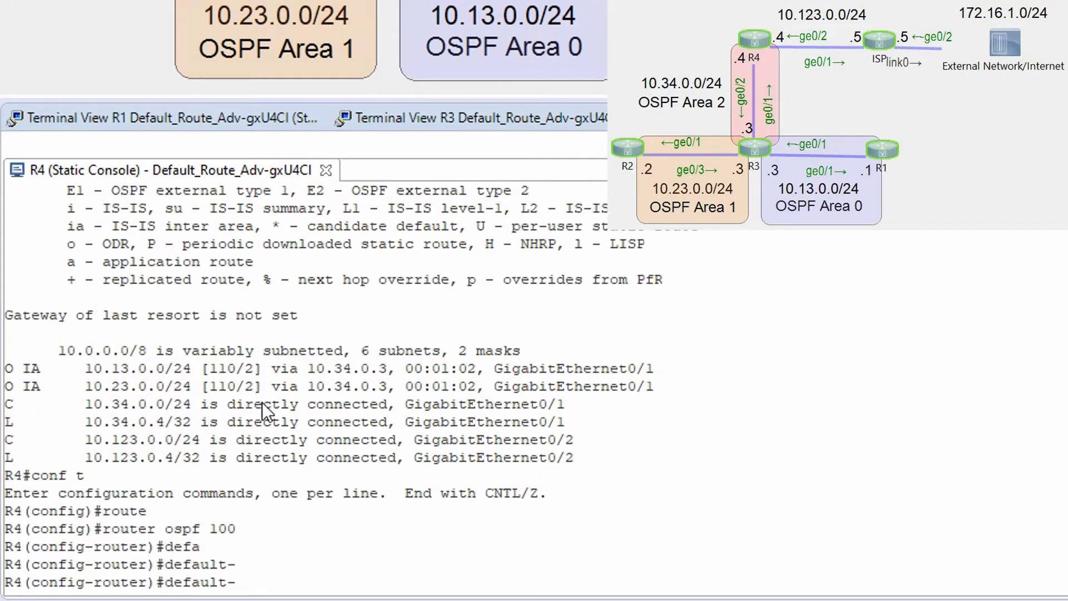
type("in")
key("Tab")
type("or")
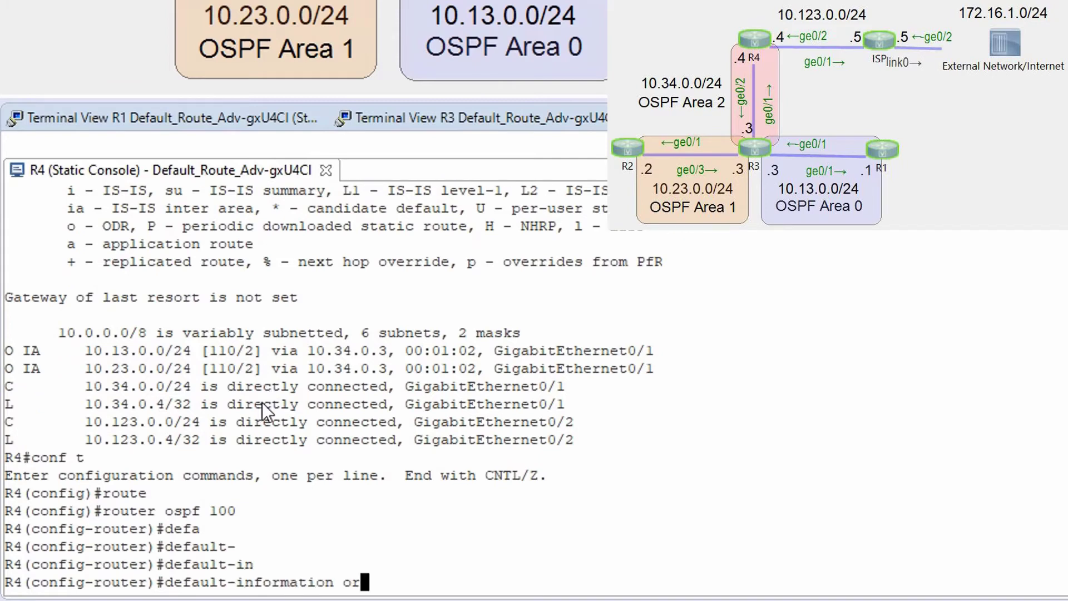
type("i")
key("Tab")
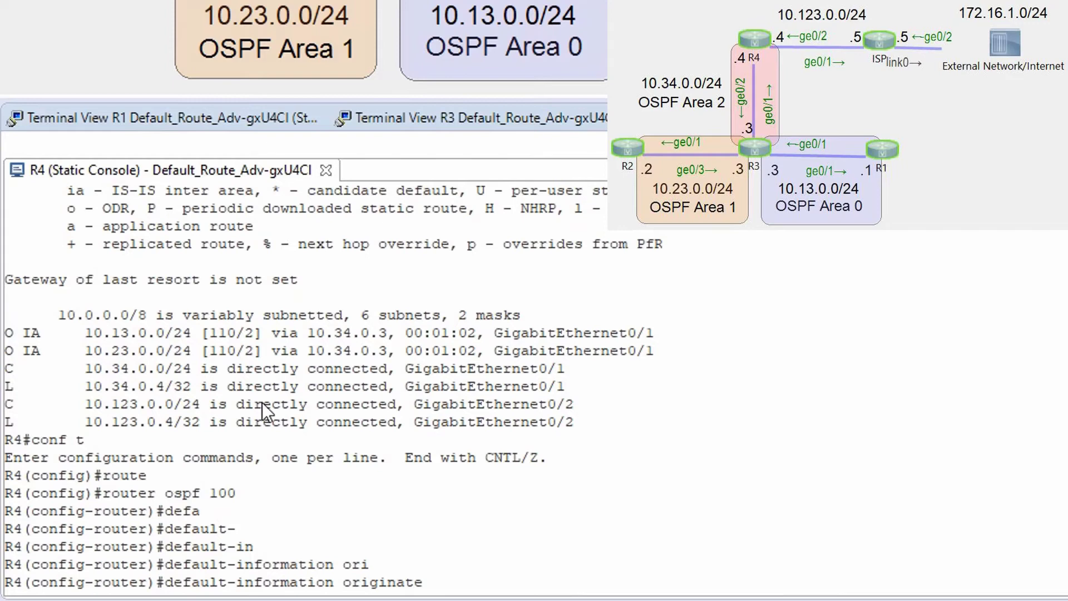
type("?")
type("alway")
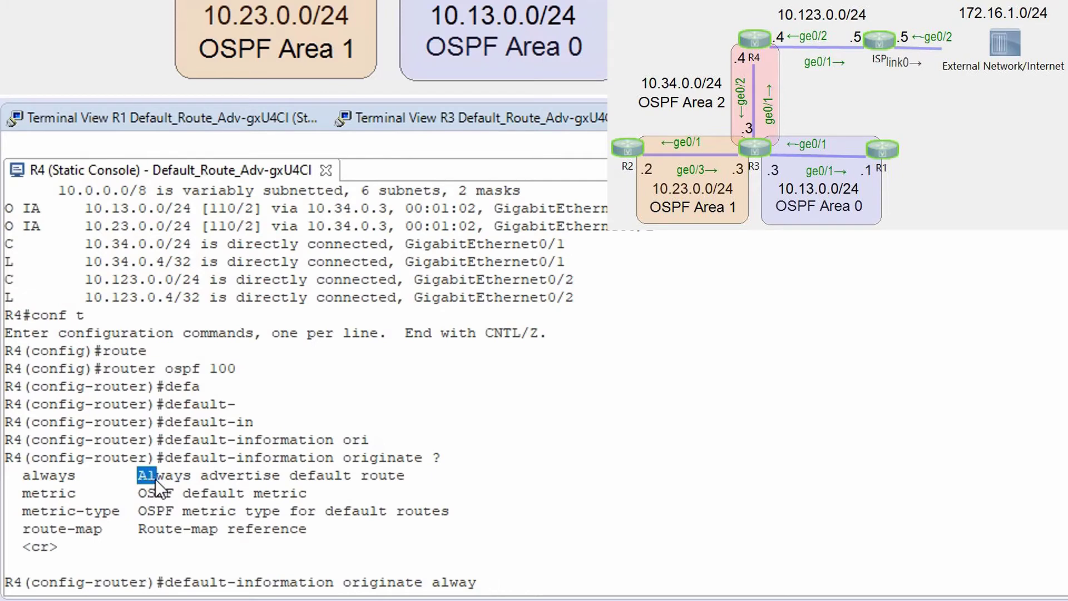
left_click_drag(242, 470, 391, 479)
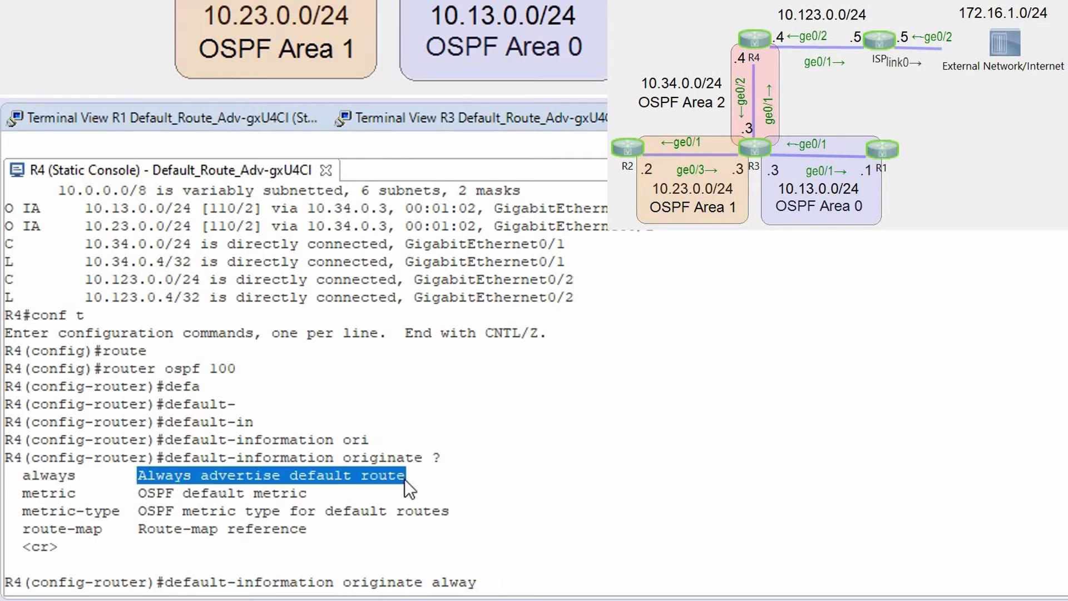
key("Return")
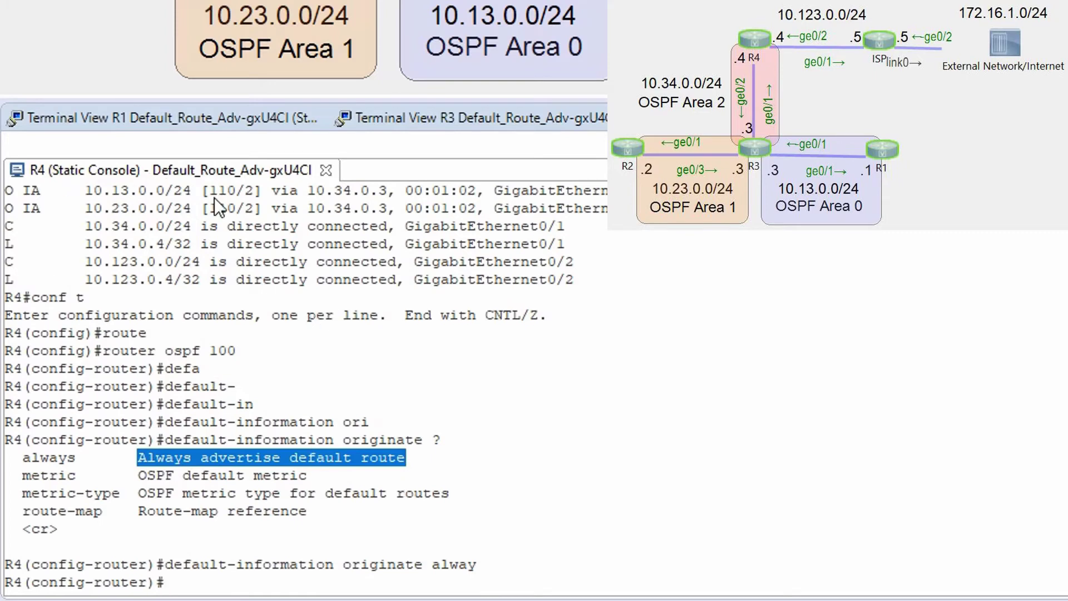
- On R1, recheck the routing table until the O*E2 0.0.0.0/0 route via 10.13.0.3 appears
left_click(146, 126)
type("end")
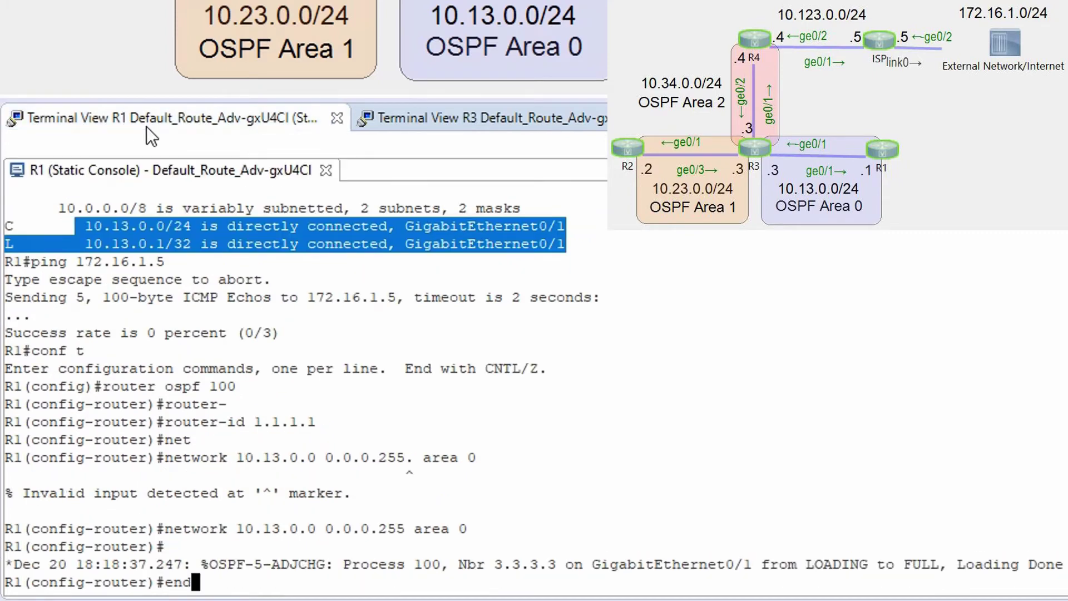
key("Return")
type("sh ip route")
key("Return")
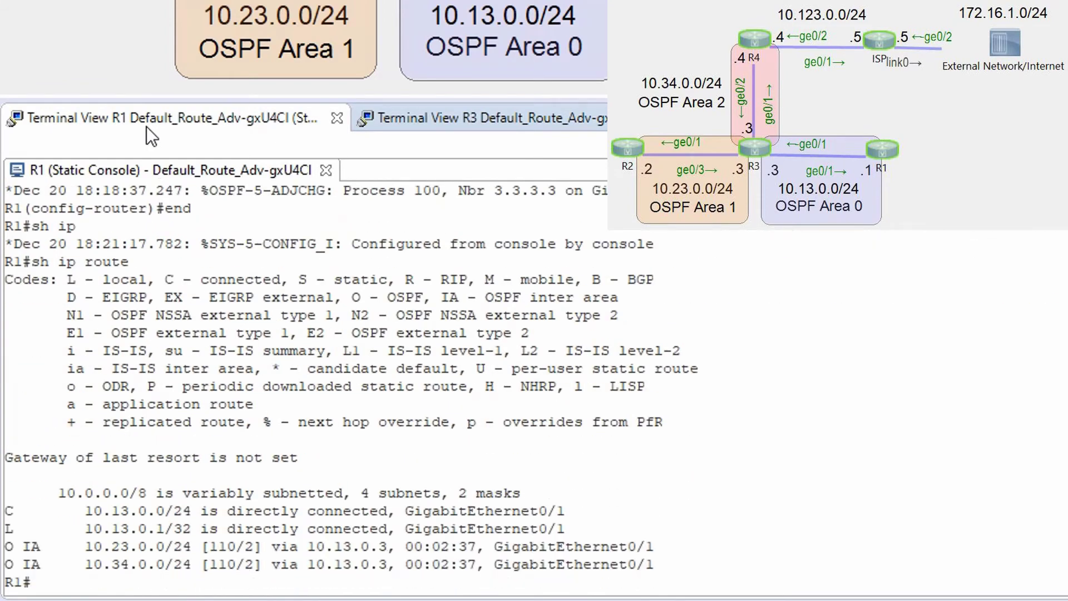
type("sh ip route")
key("Return")
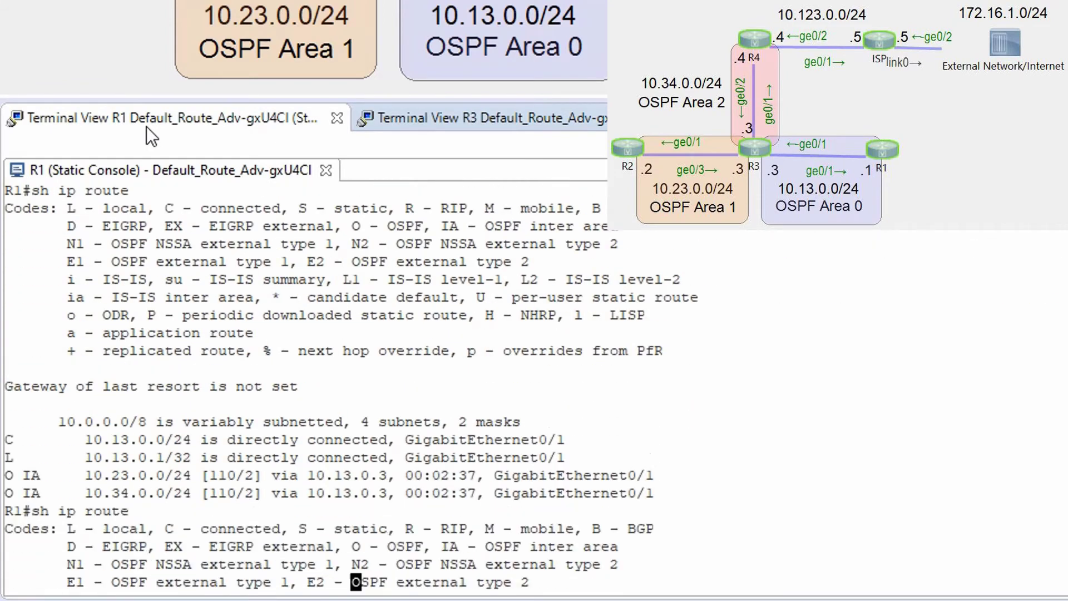
type("sh ip route")
key("Return")
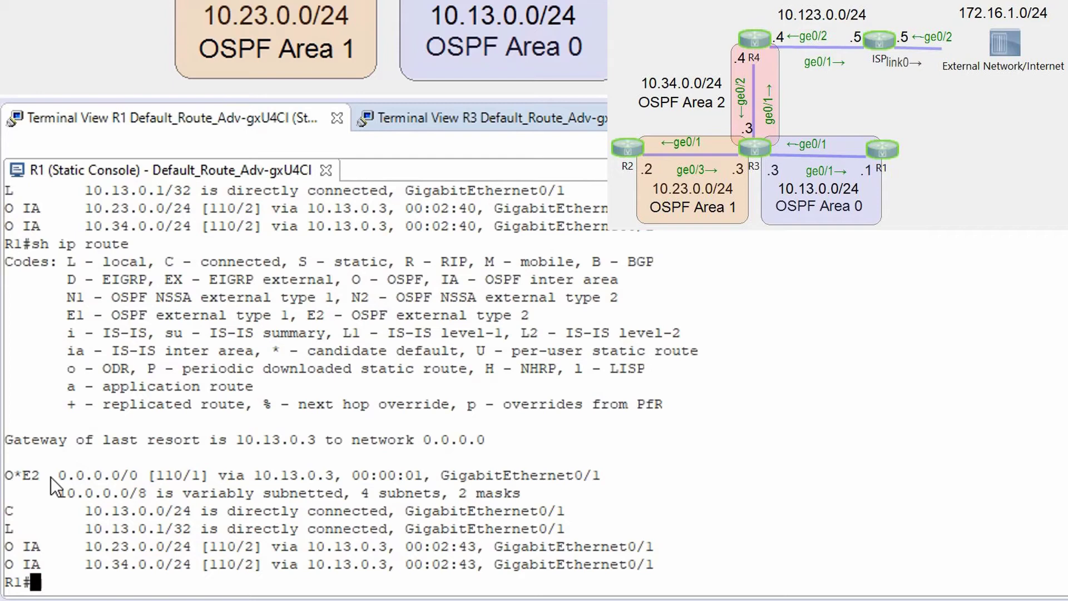
left_click_drag(51, 476, 604, 494)
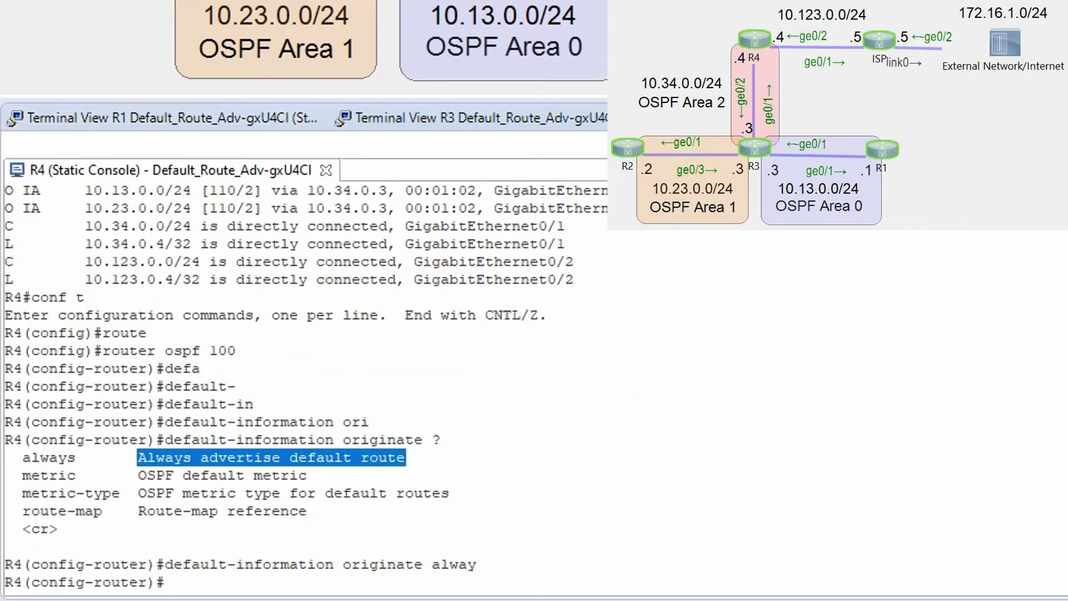
- Add static route 0.0.0.0 0.0.0.0 g0/2 10.123.0.5 on R4, then ping 172.16.1.5 successfully
type("exit")
key("Return")
type("ip rou")
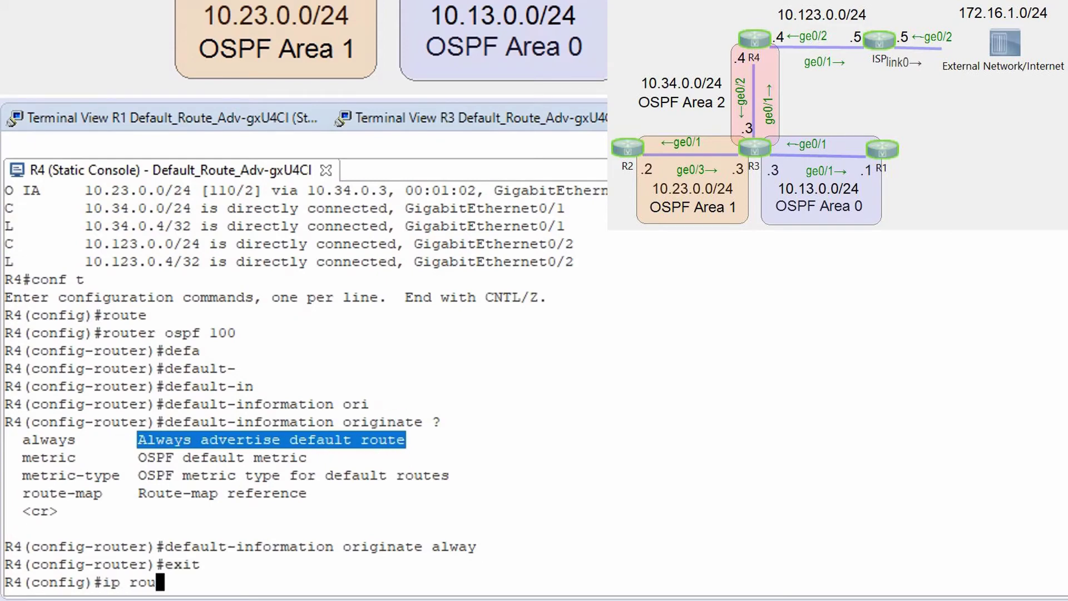
type("te 0.0.0")
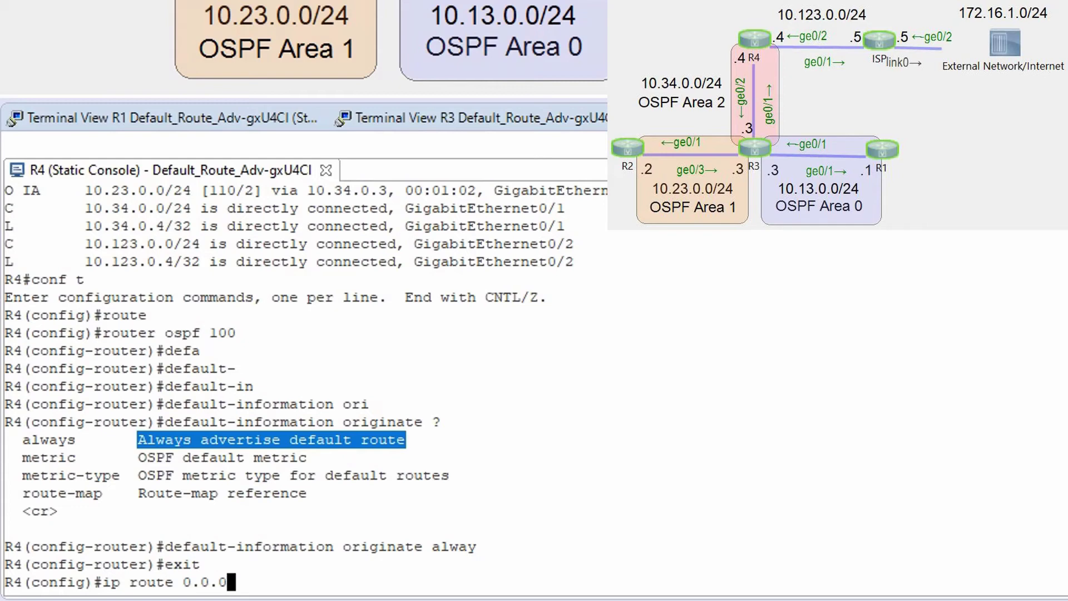
type(".0 0.0.0.0 ")
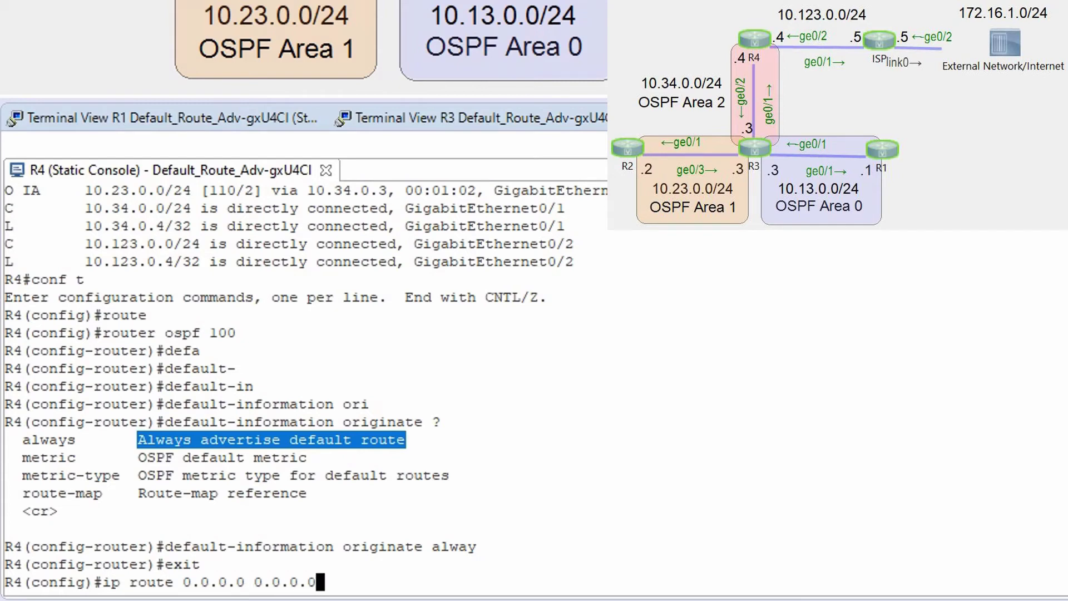
type("g0/2 ")
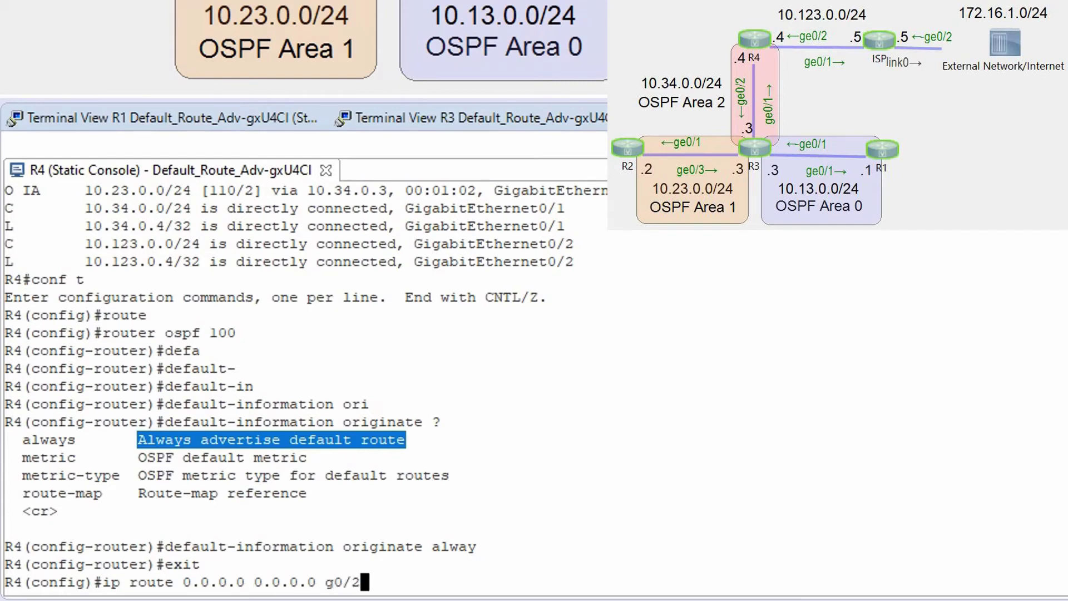
type("10.123.0.5")
key("Return")
type("end")
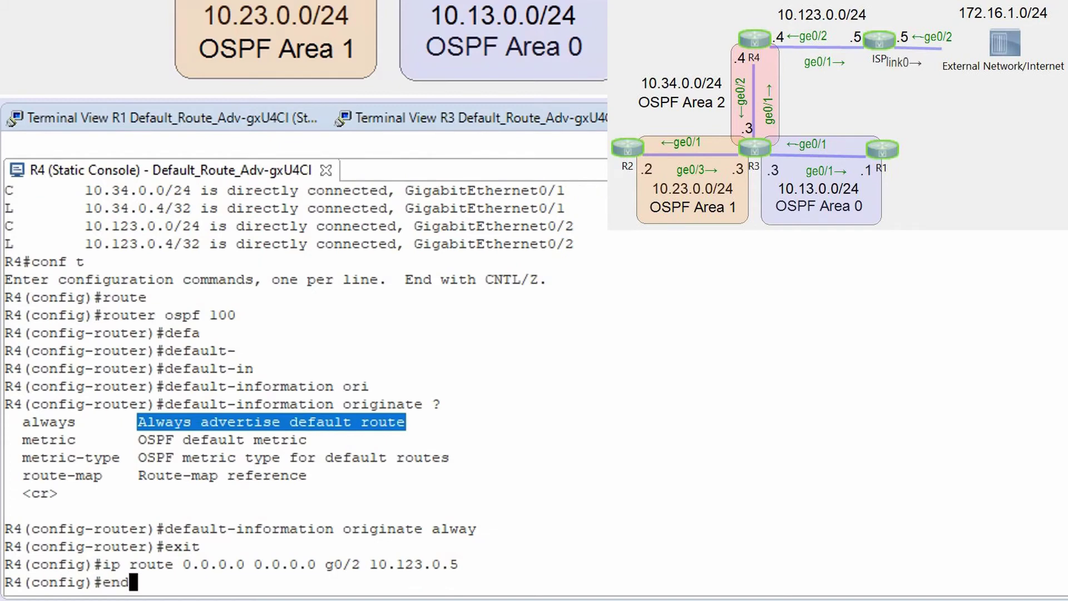
key("Return")
type("pin")
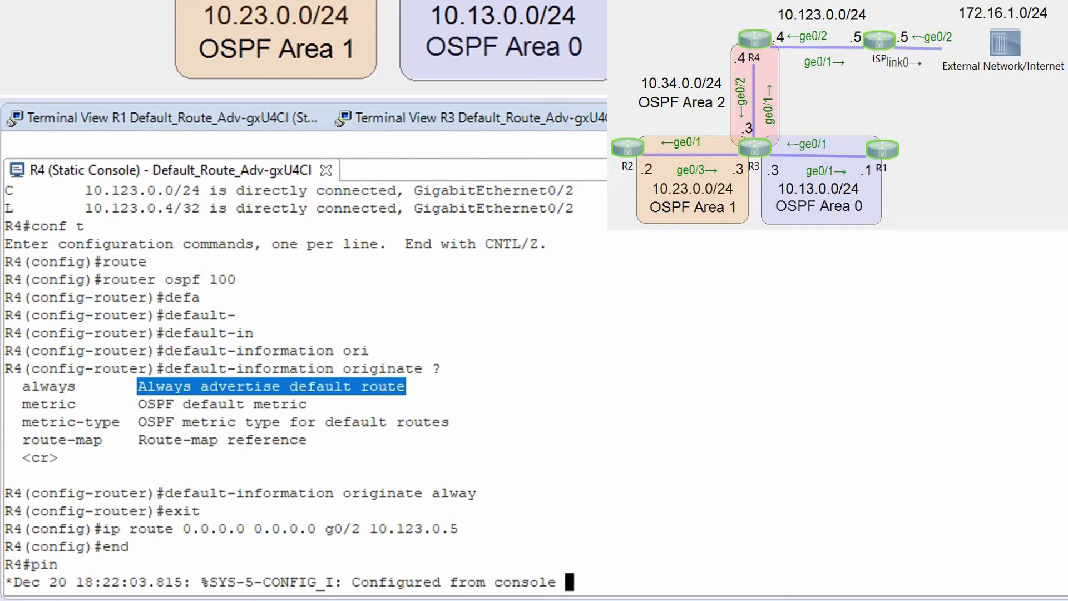
type("g 172.")
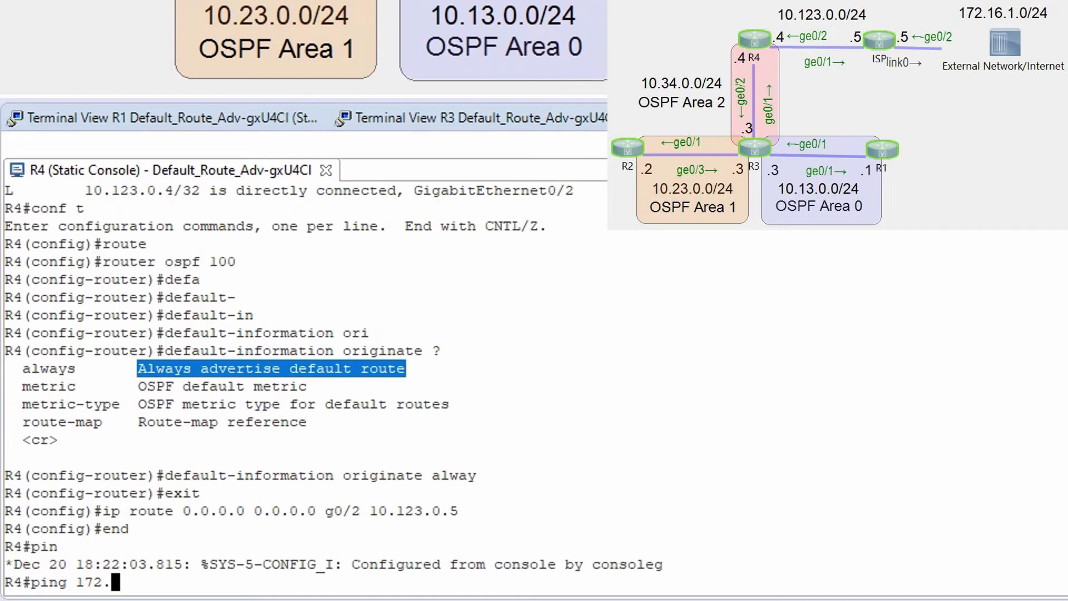
type("16.1.5")
key("Return")
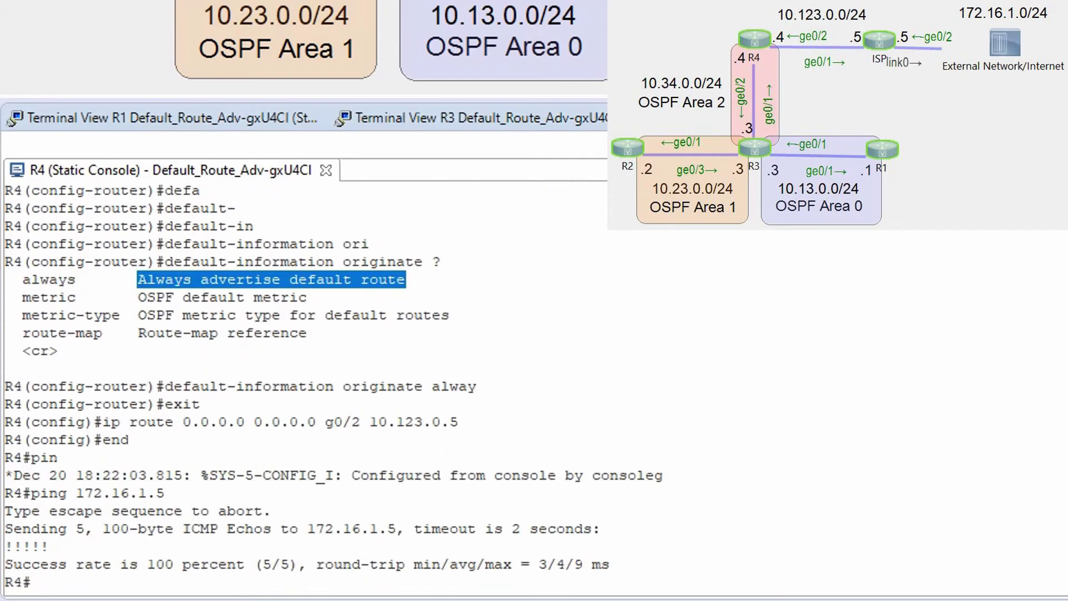
- Ping 172.16.1.5 from R1 and get 5/5 replies
left_click(150, 117)
key("Return")
key("Return")
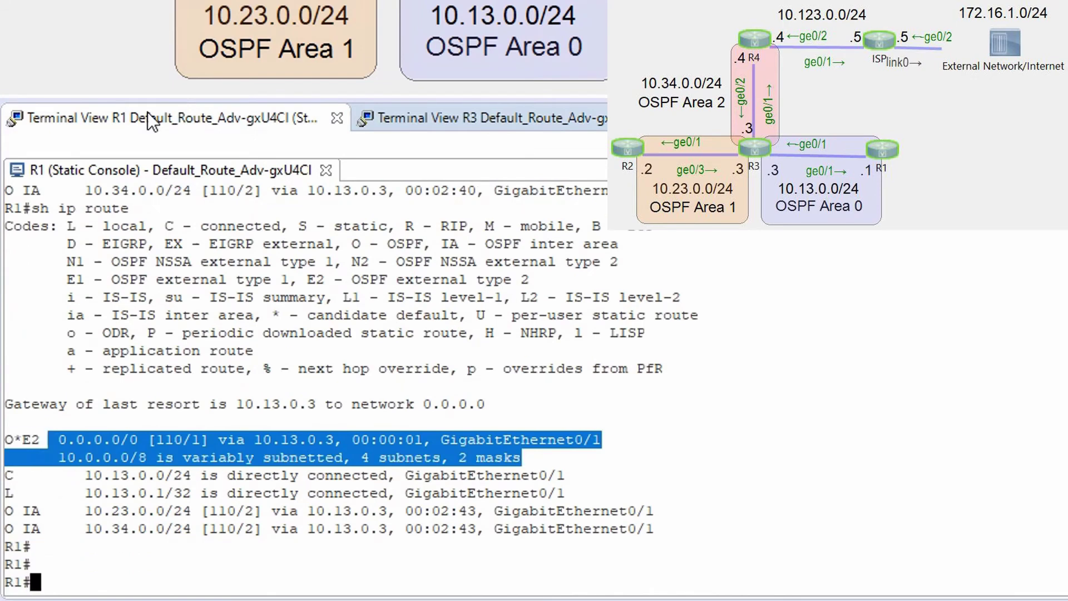
type("ping 172")
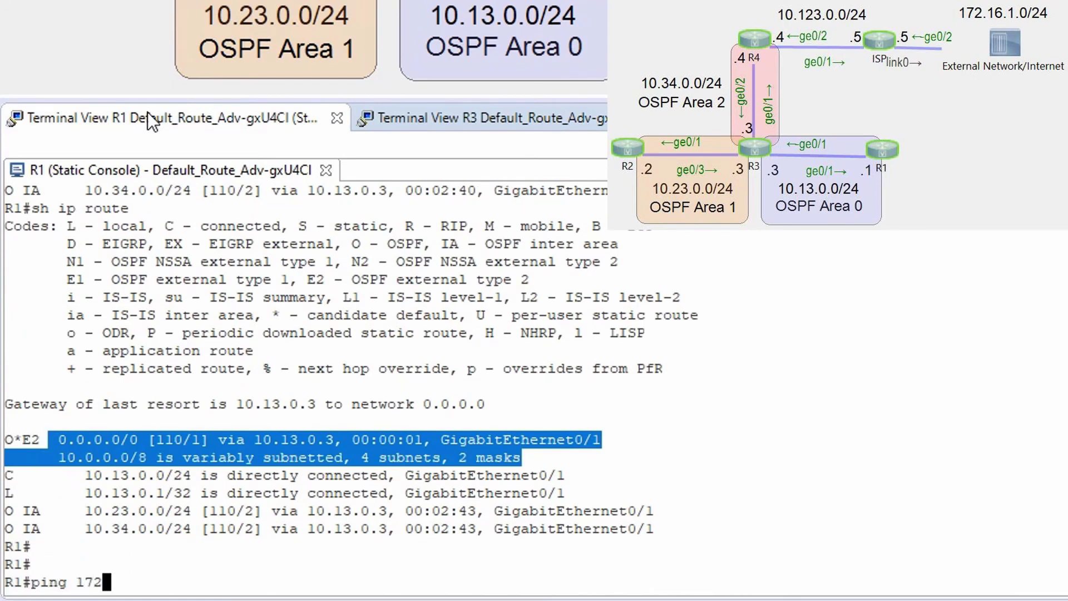
type(".16.1.5")
key("Return")
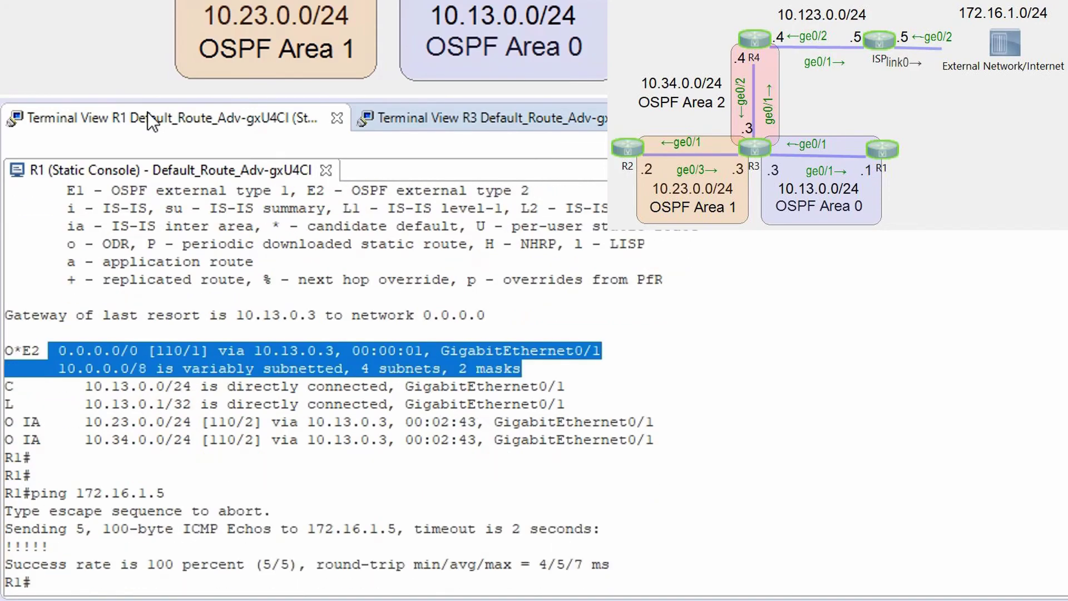
- List R1's OSPF routes and mark the O*E2 default route entry
type("sh ip route ")
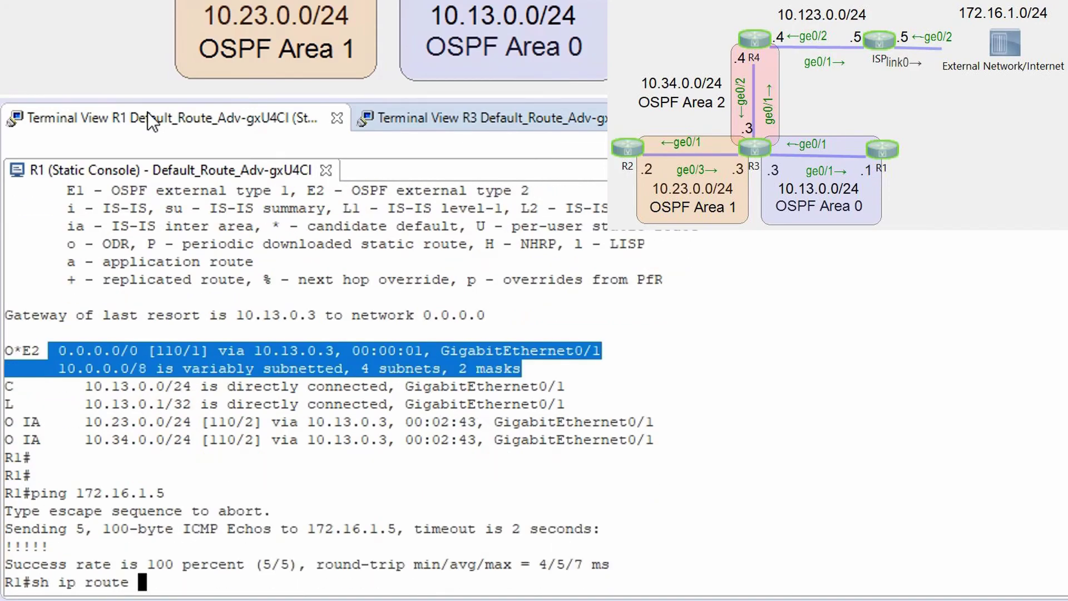
type("ospf")
key("Return")
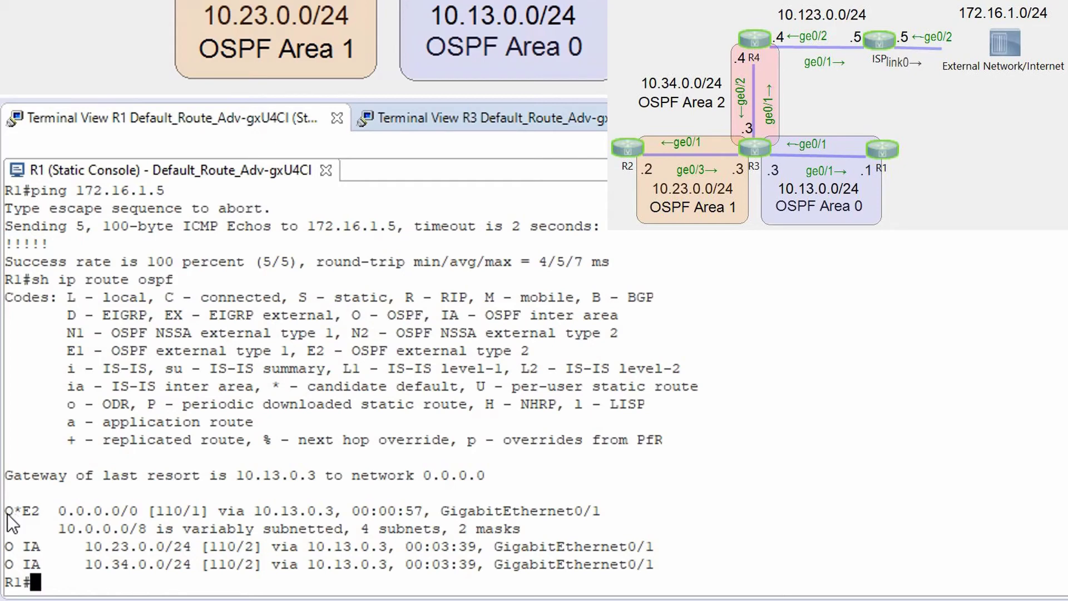
left_click_drag(7, 515, 533, 530)
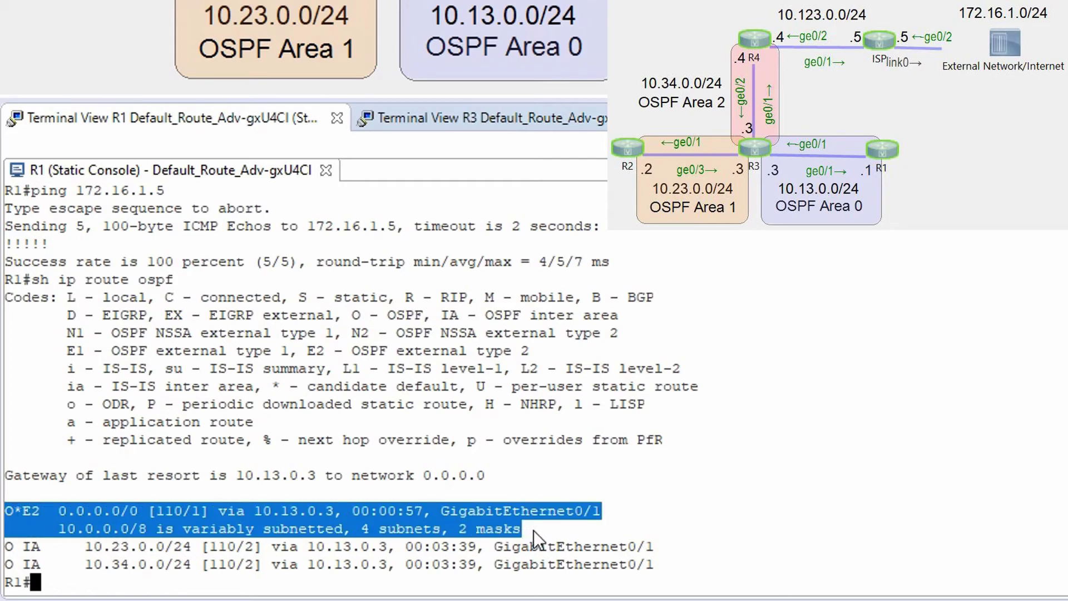
left_click(35, 508)
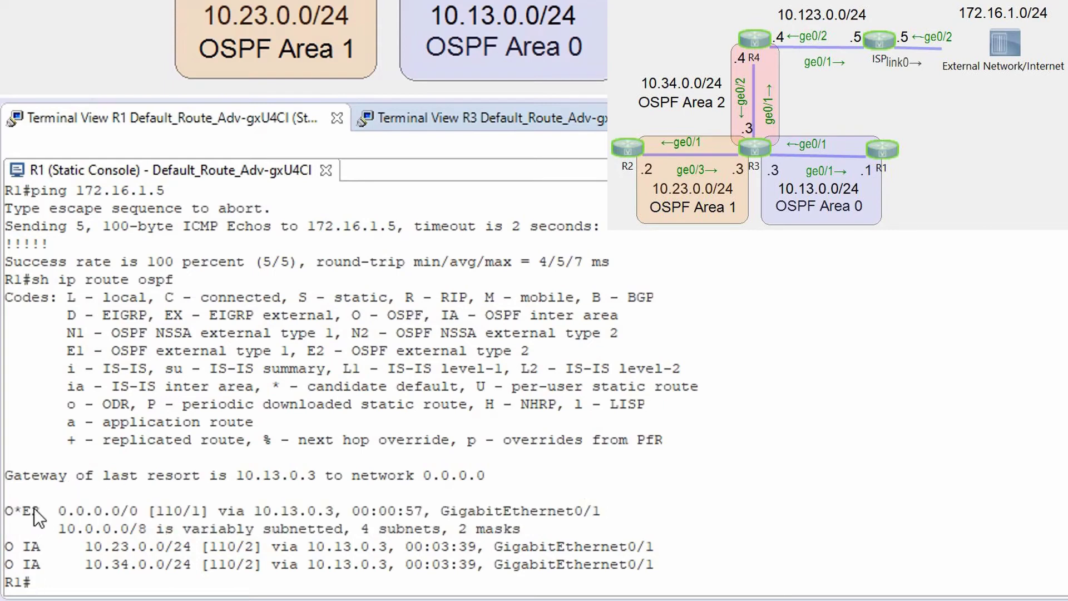
double_click(34, 509)
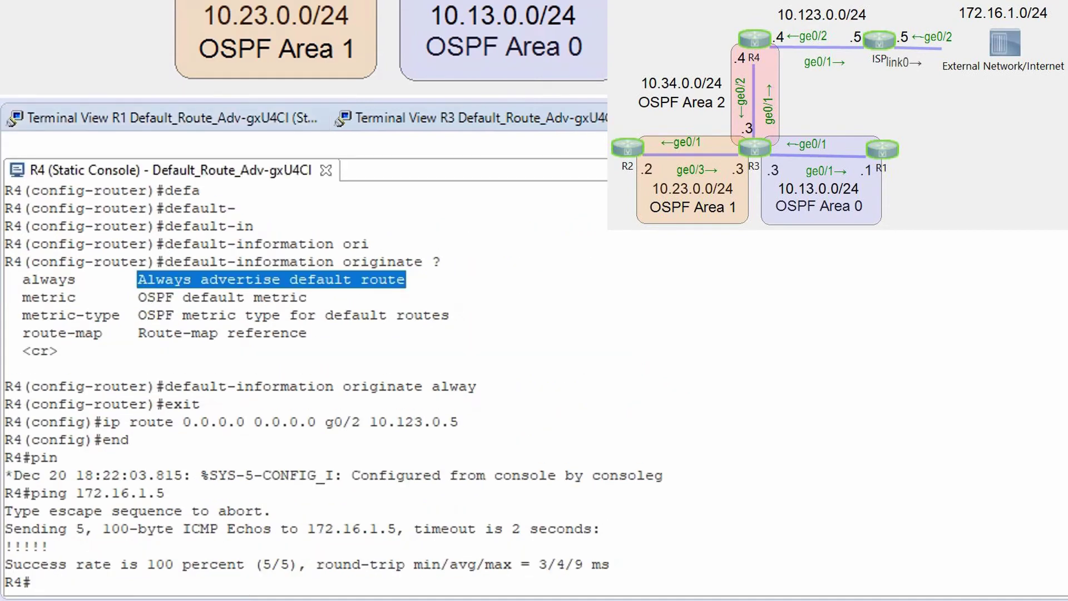
- Enter configuration of OSPF process 100 on R4
type("conf t")
key("Return")
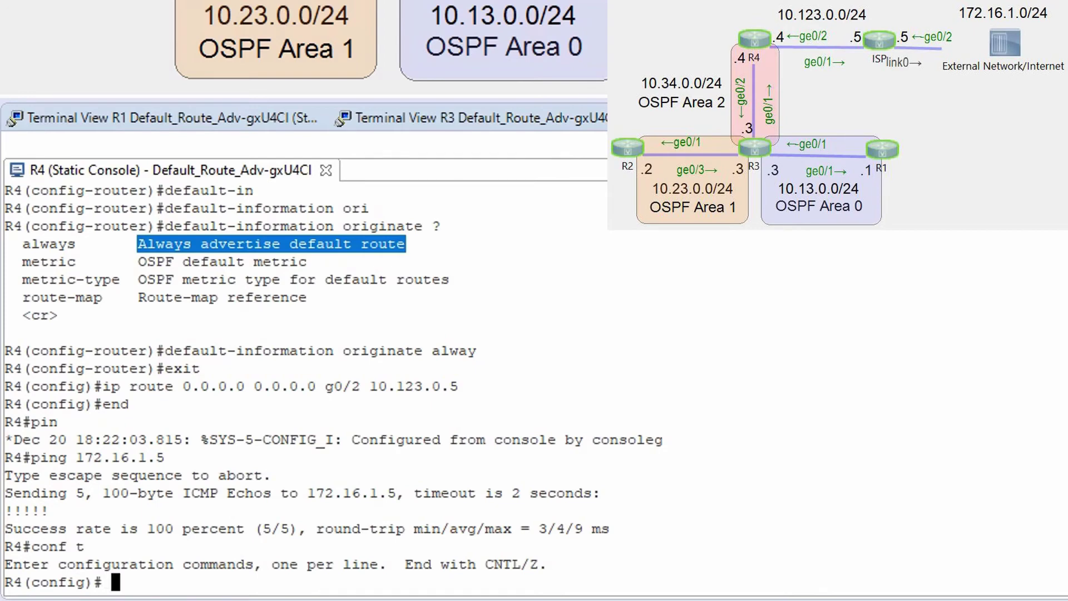
type("router")
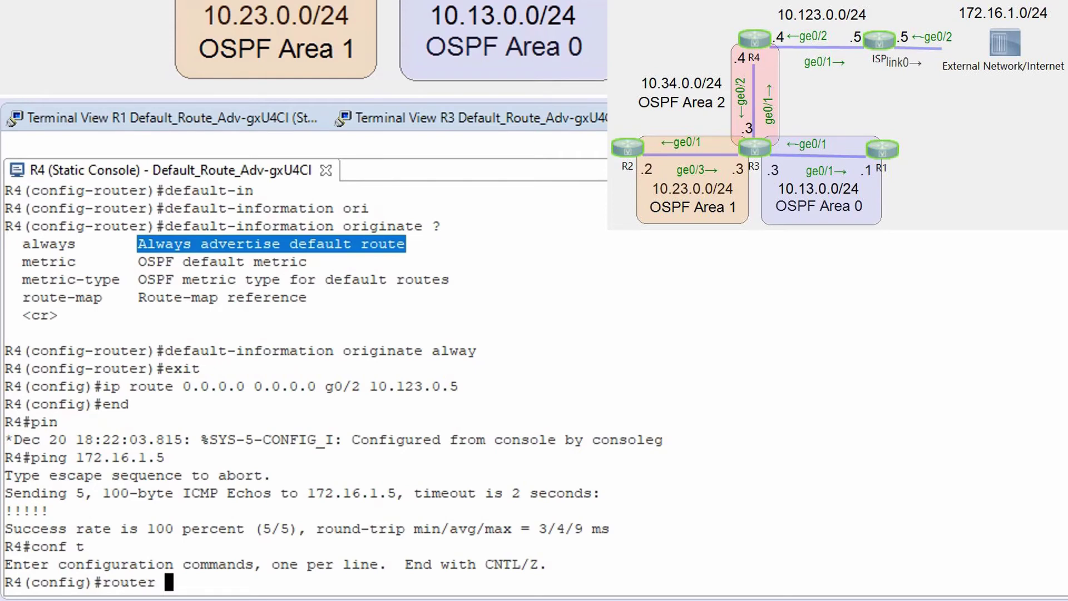
key("Tab")
type("osp")
key("Tab")
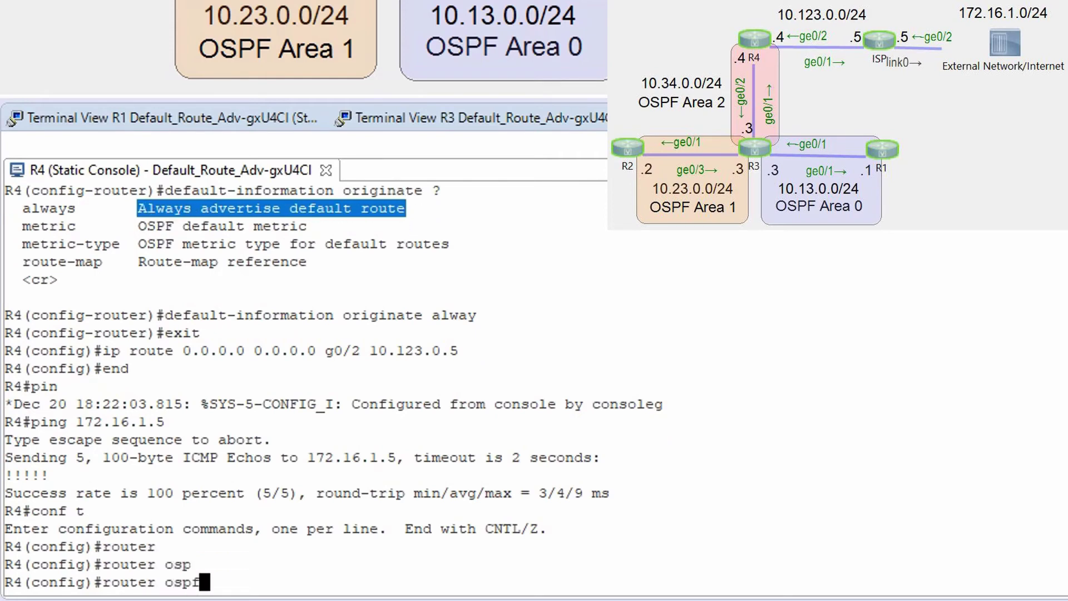
type("100")
key("Return")
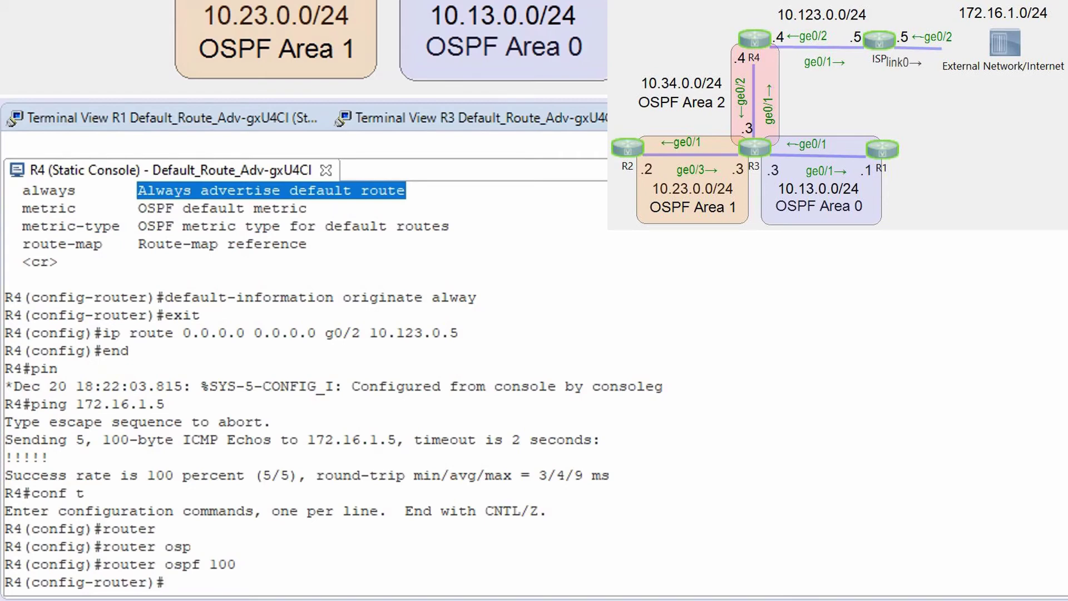
- Set 'default-information originate always metric 120 metric-type 1' under OSPF 100
type("defa")
key("Tab")
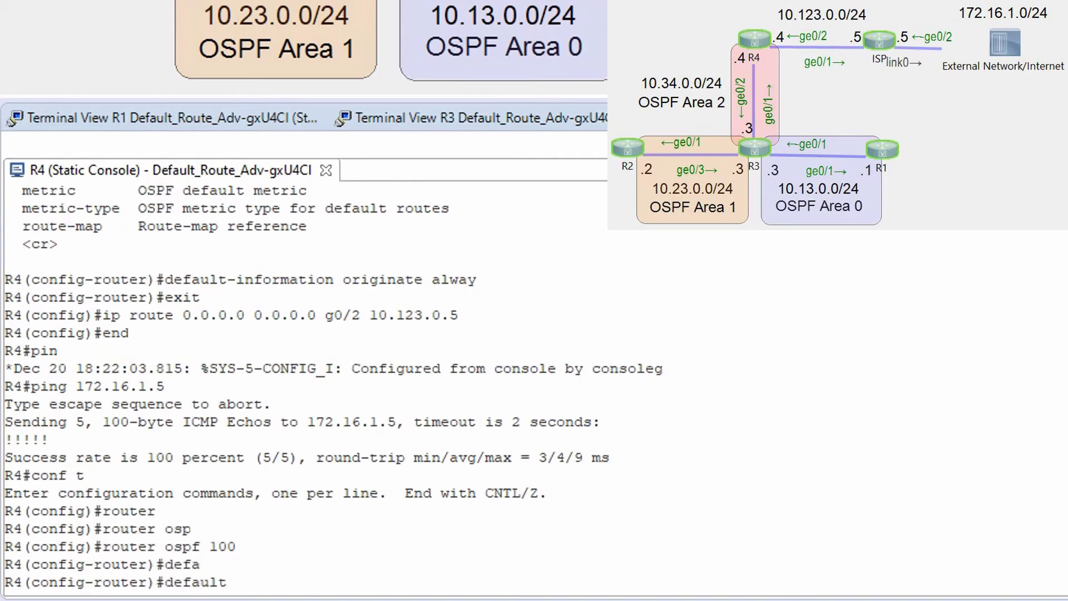
type("-")
key("Tab")
type("in")
key("Tab")
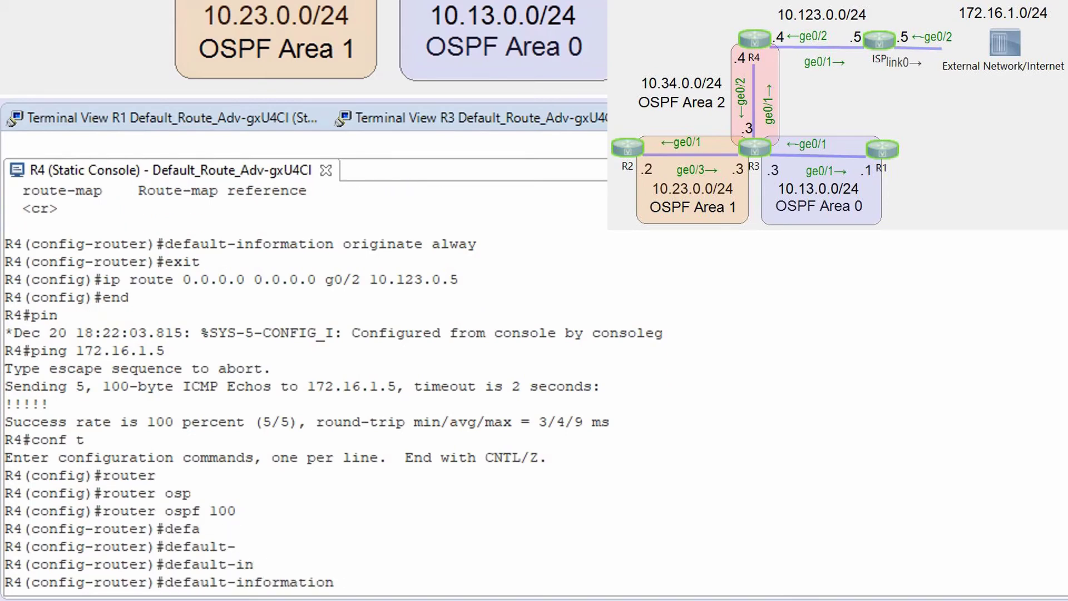
type("or")
key("Tab")
type("alwa")
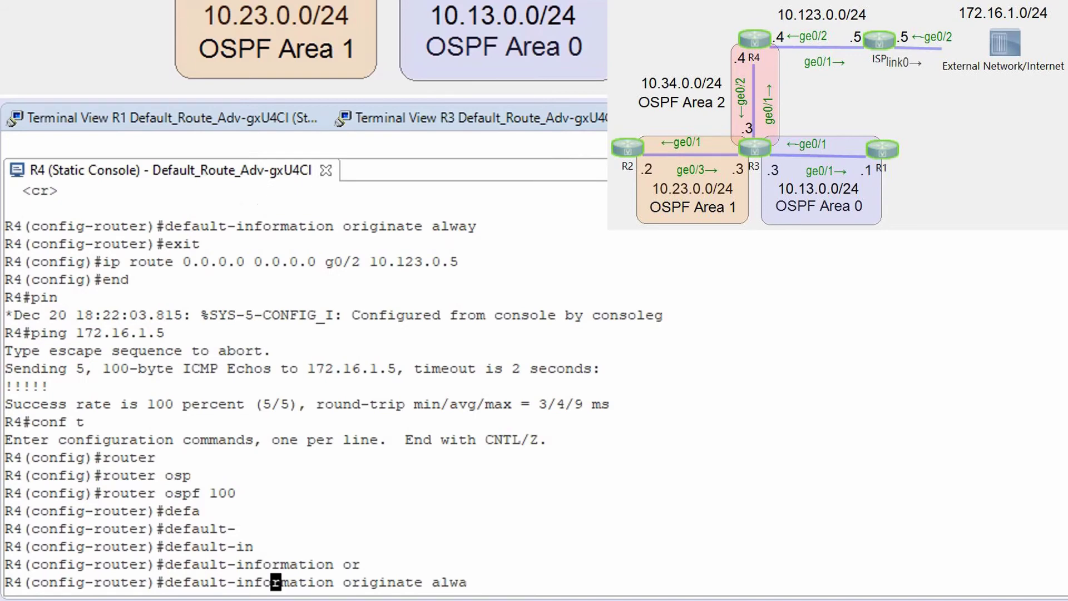
key("Tab")
type("?")
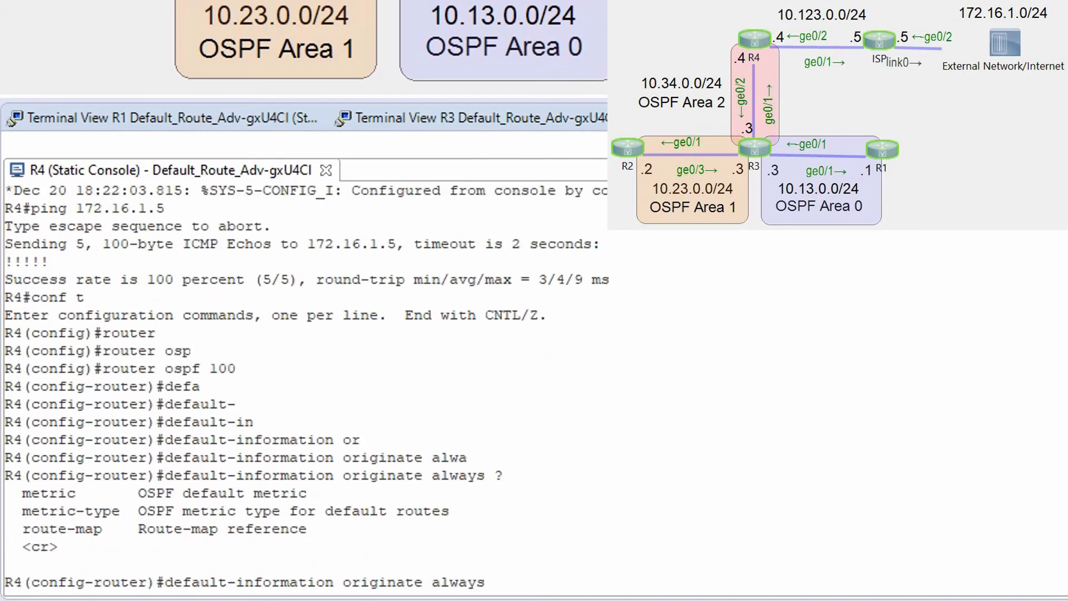
type("met")
key("Tab")
type("?")
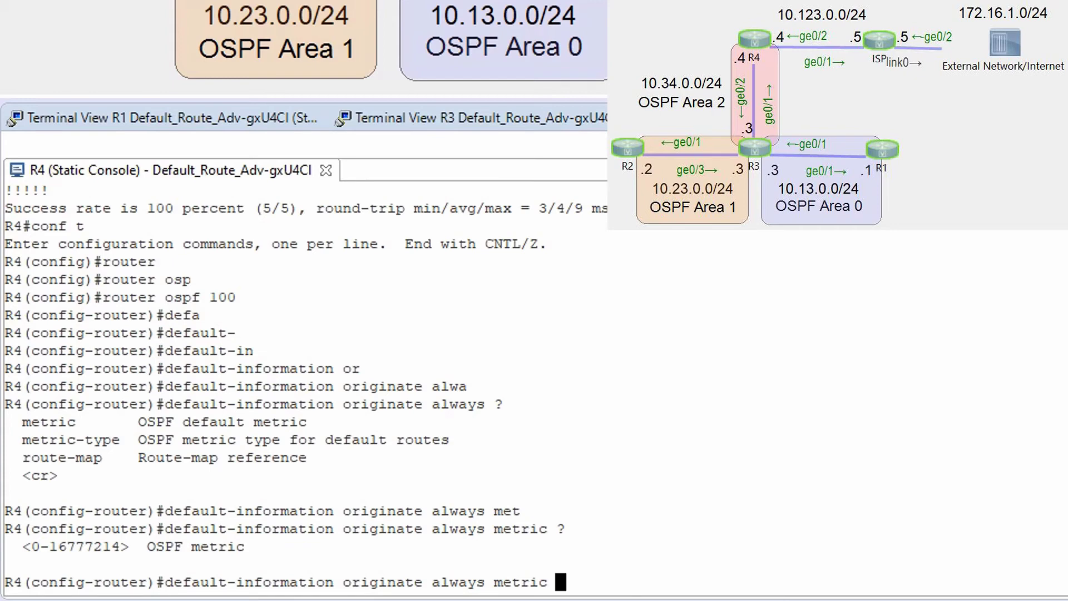
type("120")
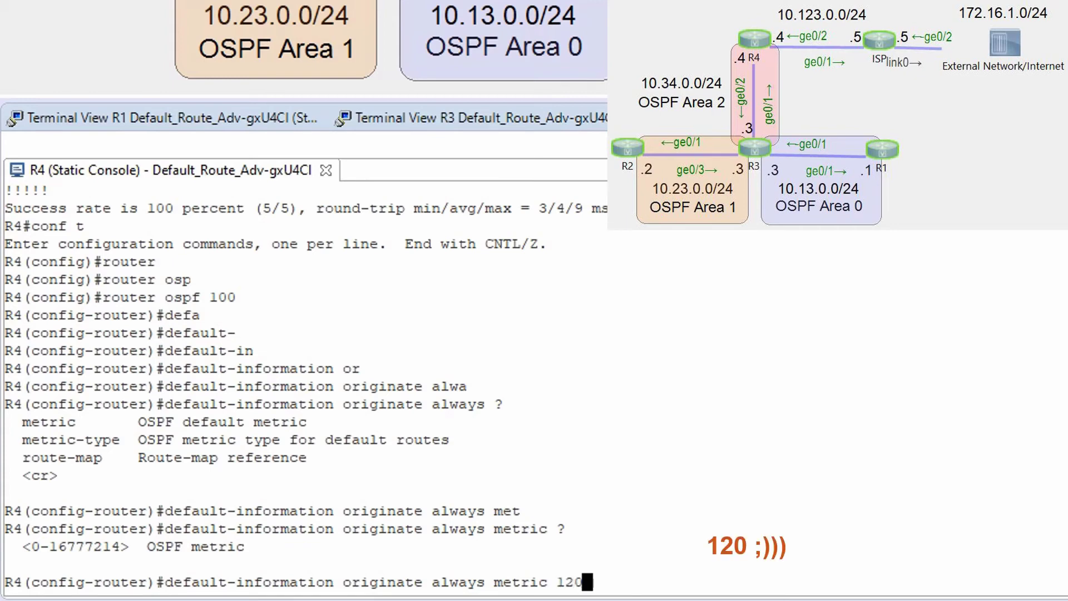
type(" ?")
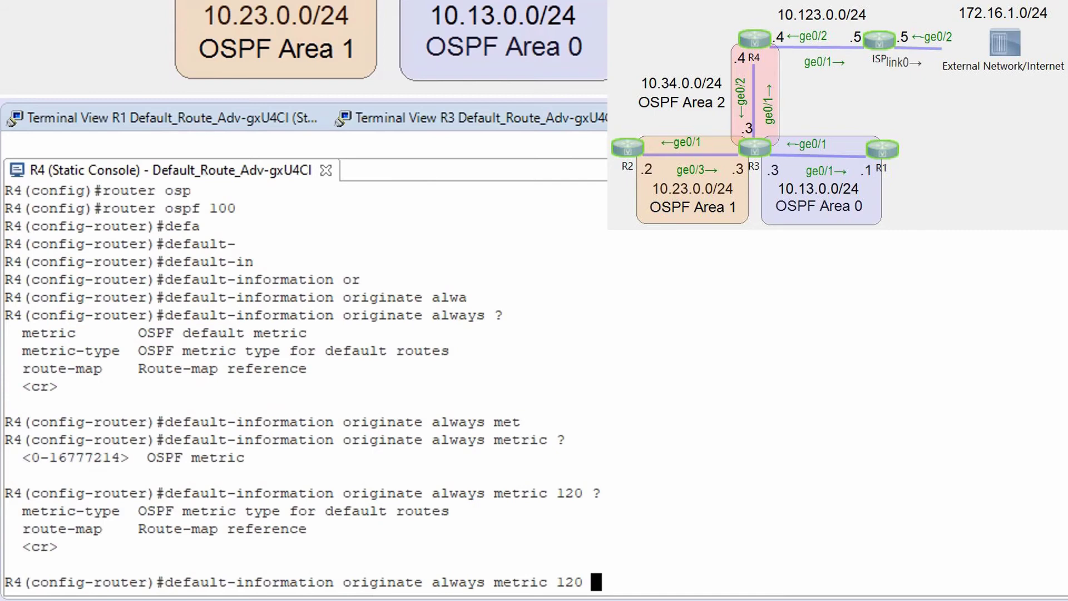
type("met")
key("Tab")
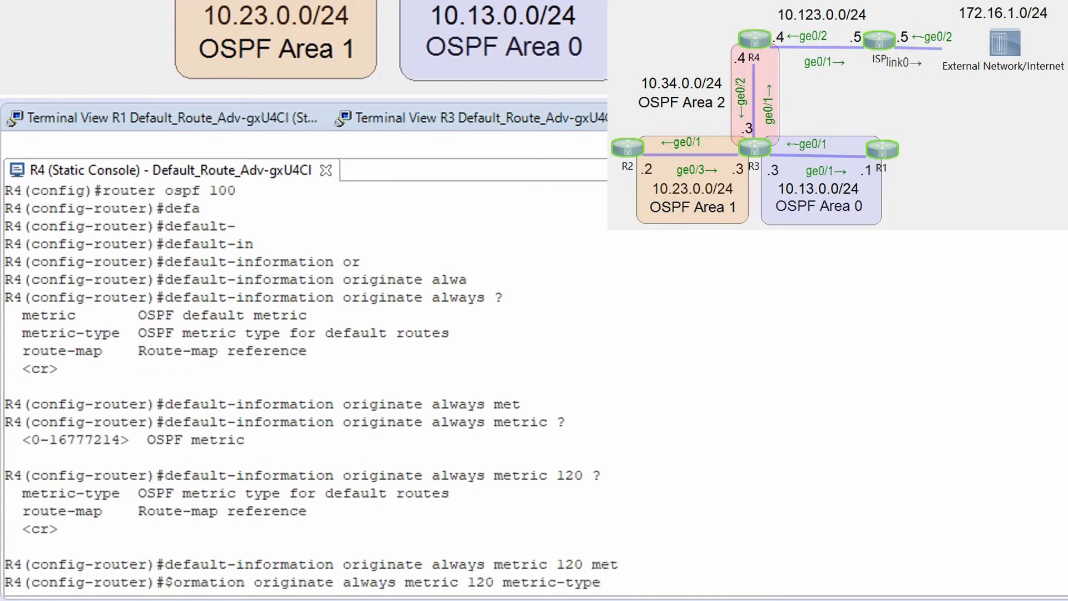
type("?")
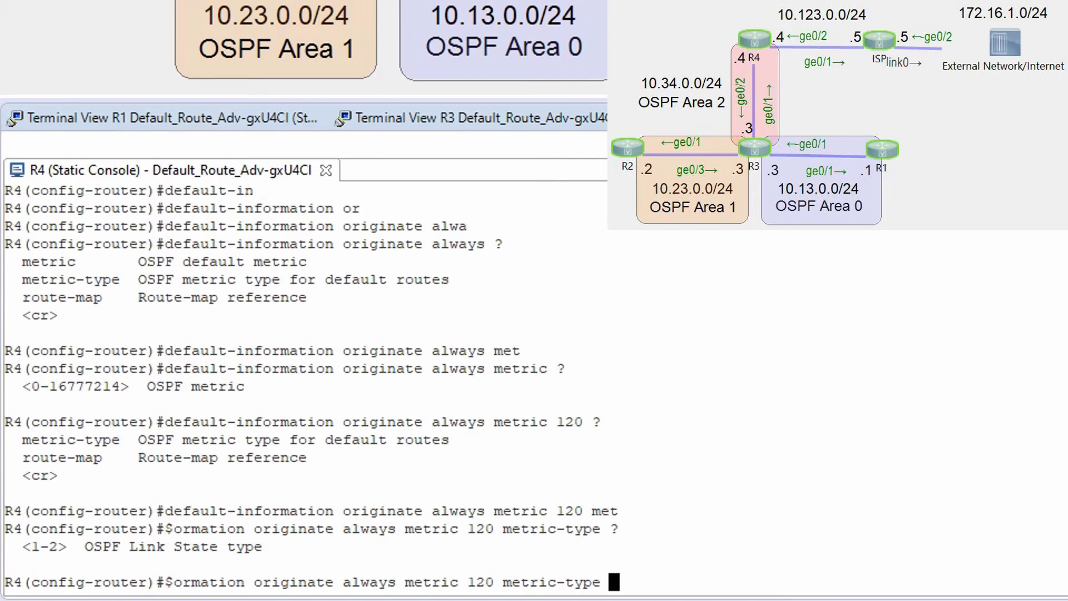
type("1")
key("Return")
left_click(109, 109)
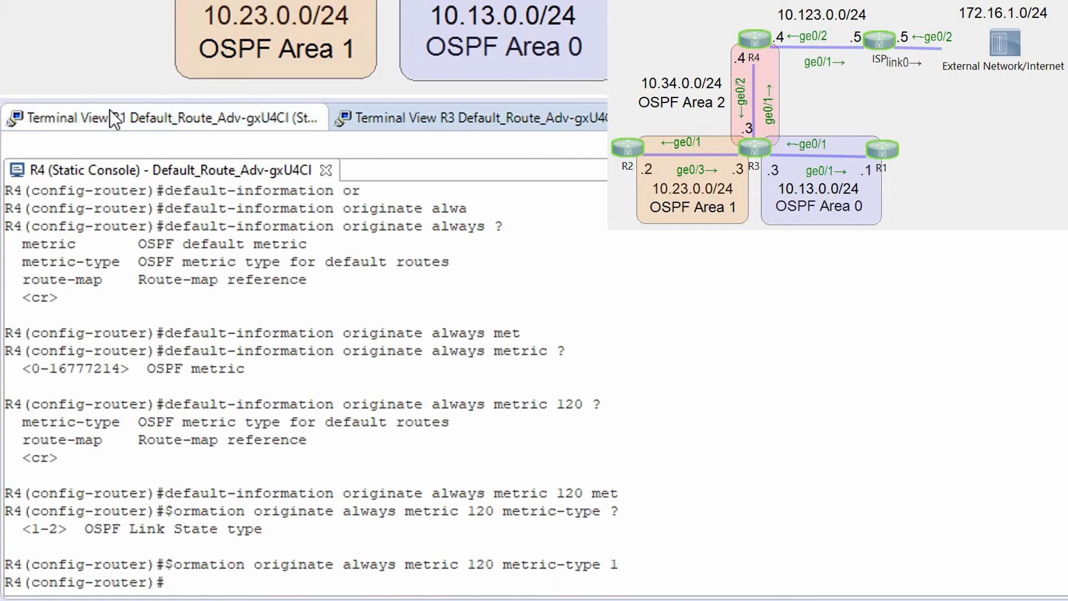
- Rerun show ip route ospf on R1 and mark the default's O*E1 type and 122 cost
key("Up")
key("Return")
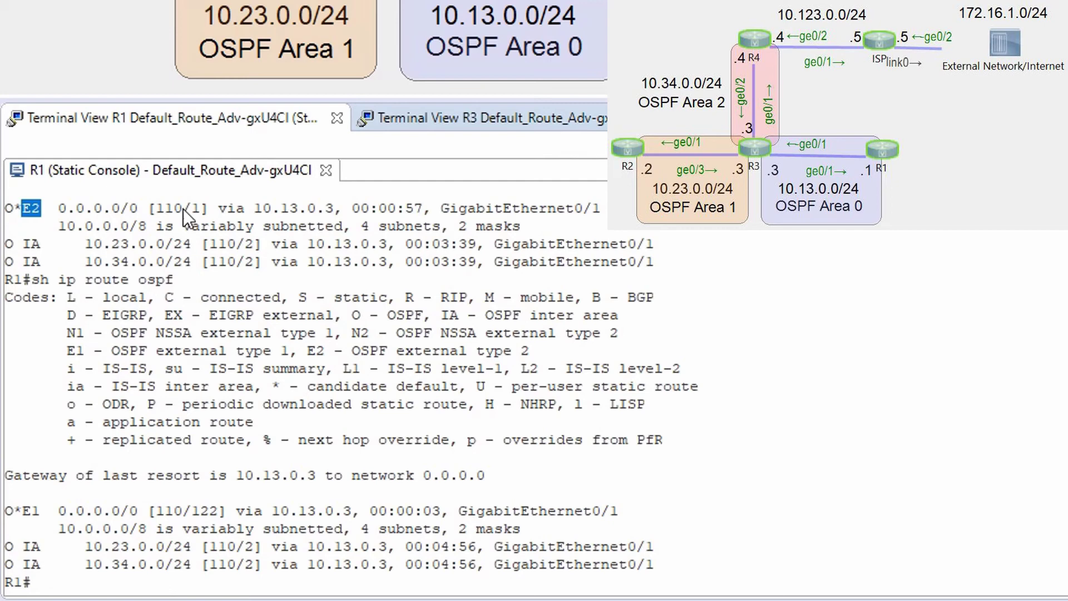
left_click(198, 214)
left_click_drag(203, 512, 195, 519)
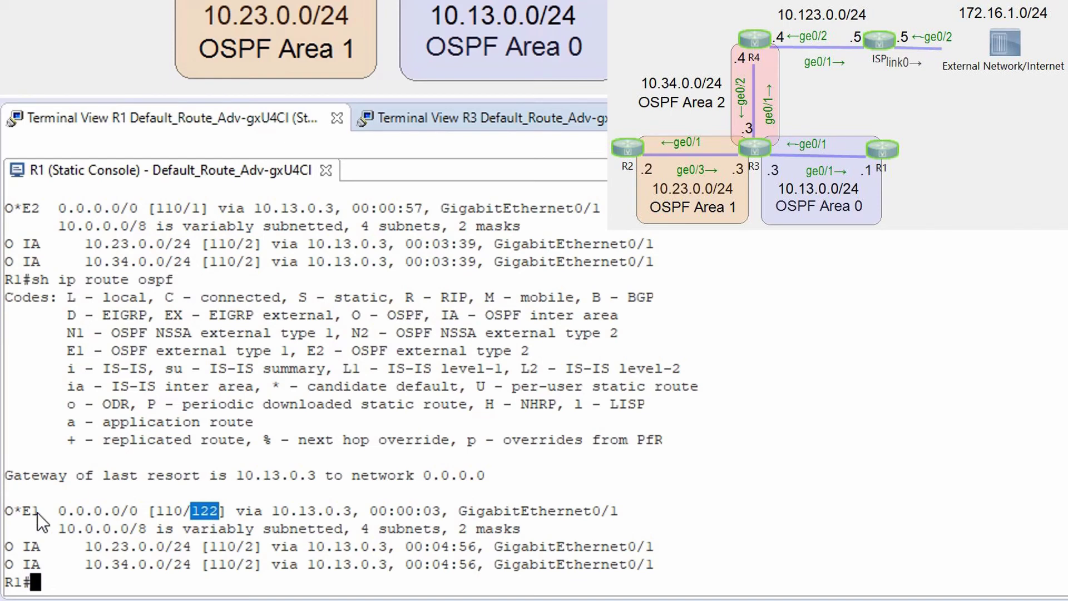
left_click_drag(41, 512, 25, 512)
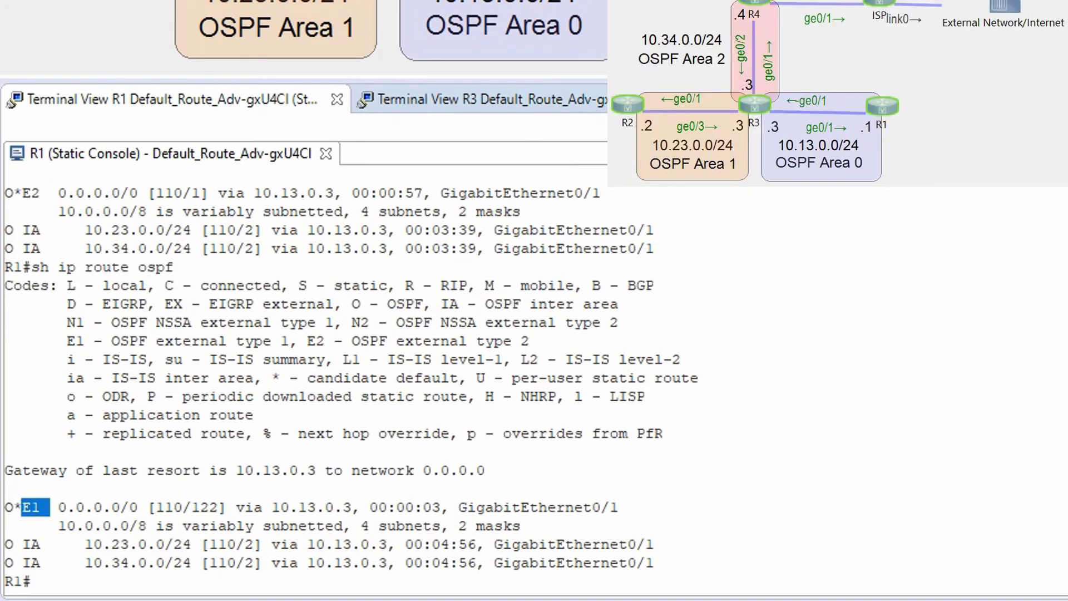
double_click(216, 511)
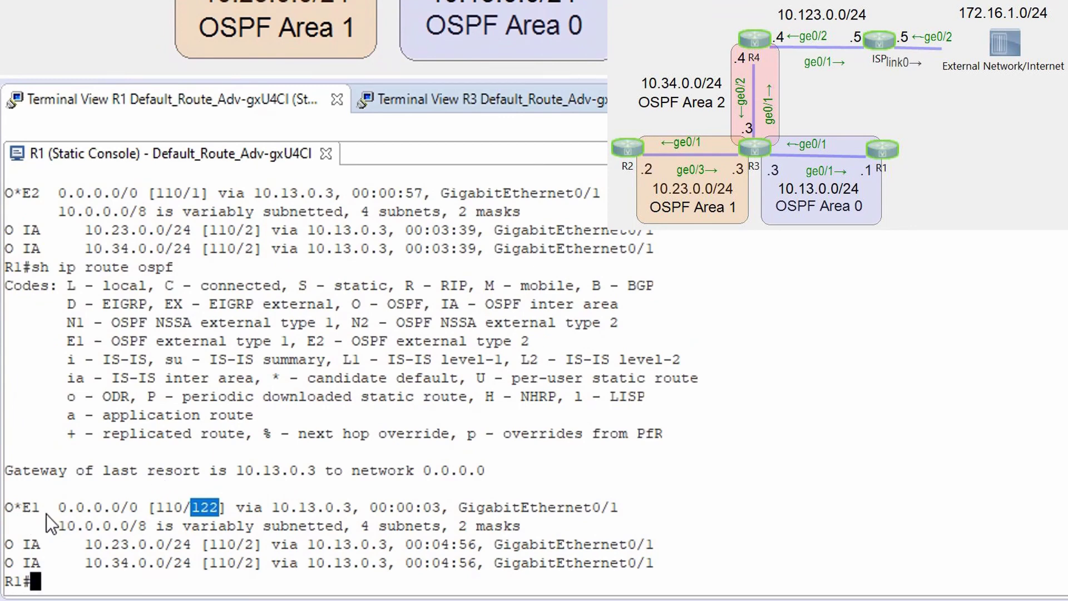
key("Return")
key("Return")
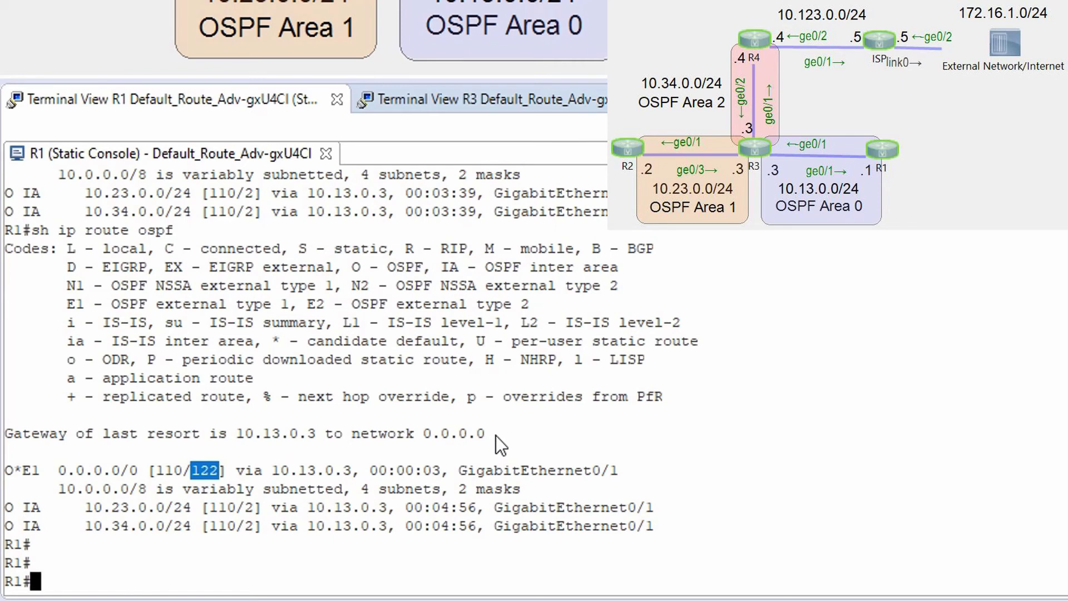
- Ping 172.16.1.5 from R1
type("ping 182.")
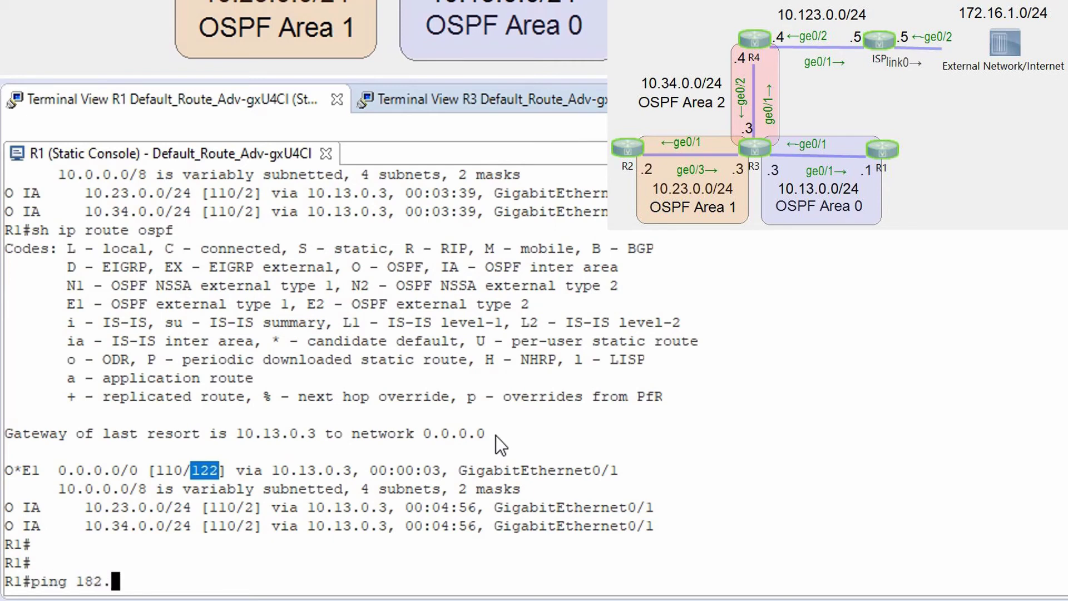
key("BackSpace")
key("BackSpace")
key("BackSpace")
type("72.16.1.5")
key("Return")
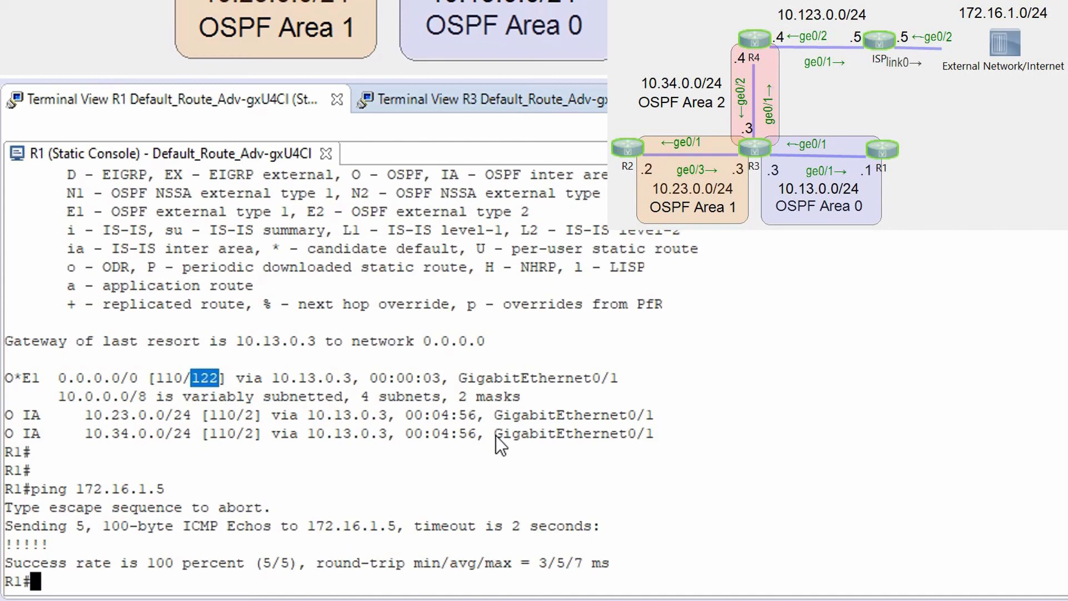
- Enable ip domain-lookup on R1
type("conf t")
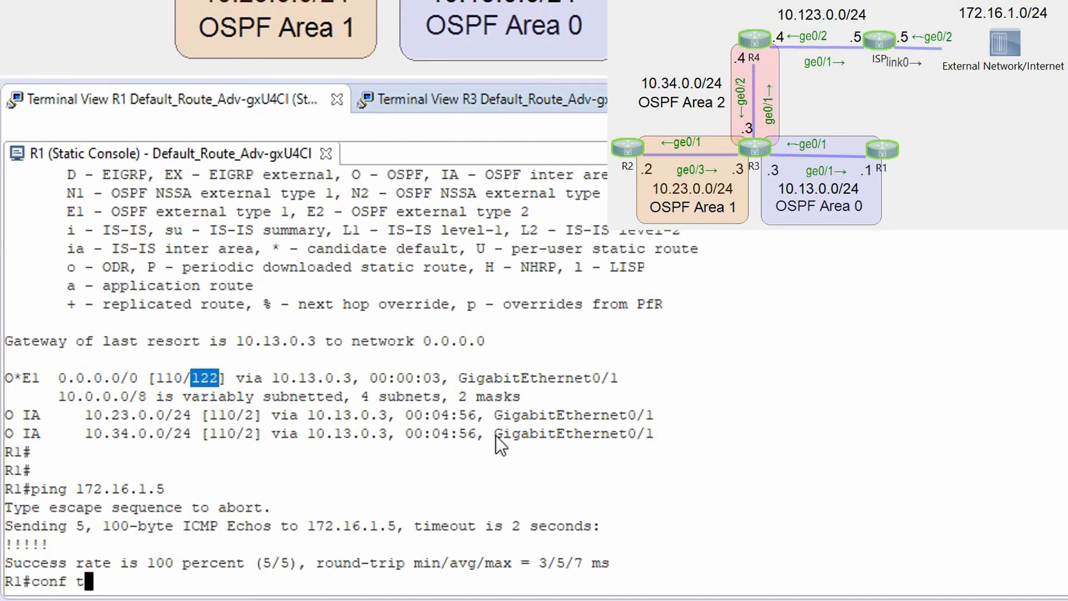
key("Return")
type("ip dom")
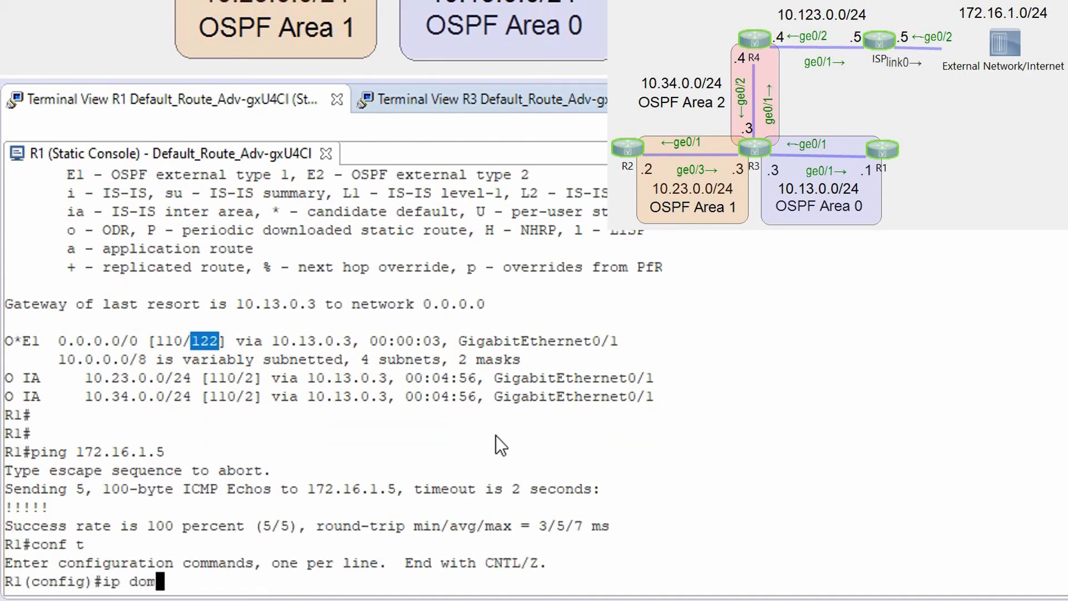
key("Tab")
type("ain-lo")
key("Tab")
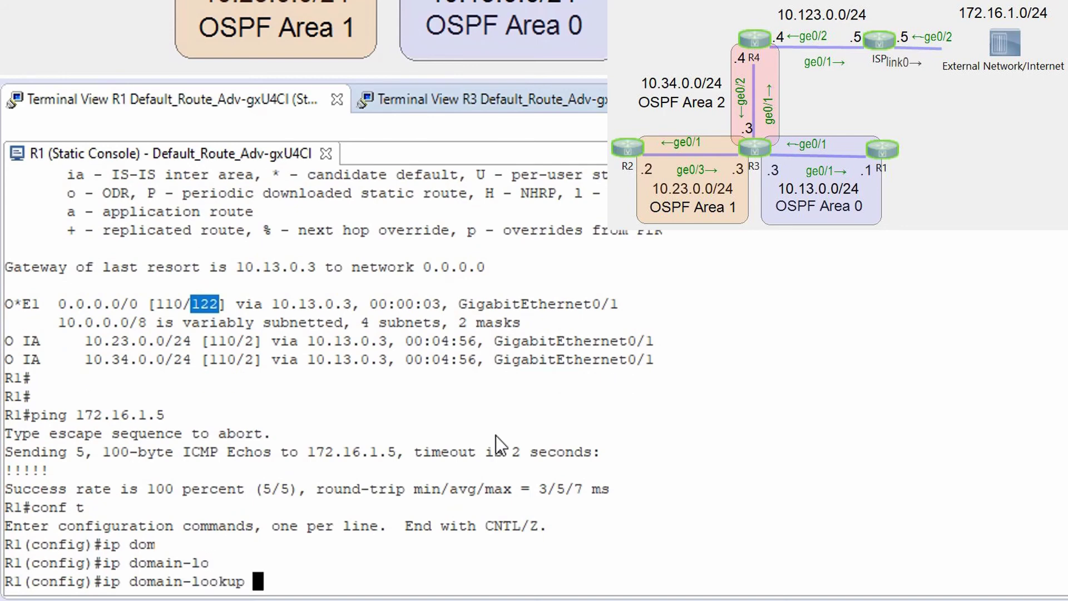
key("Return")
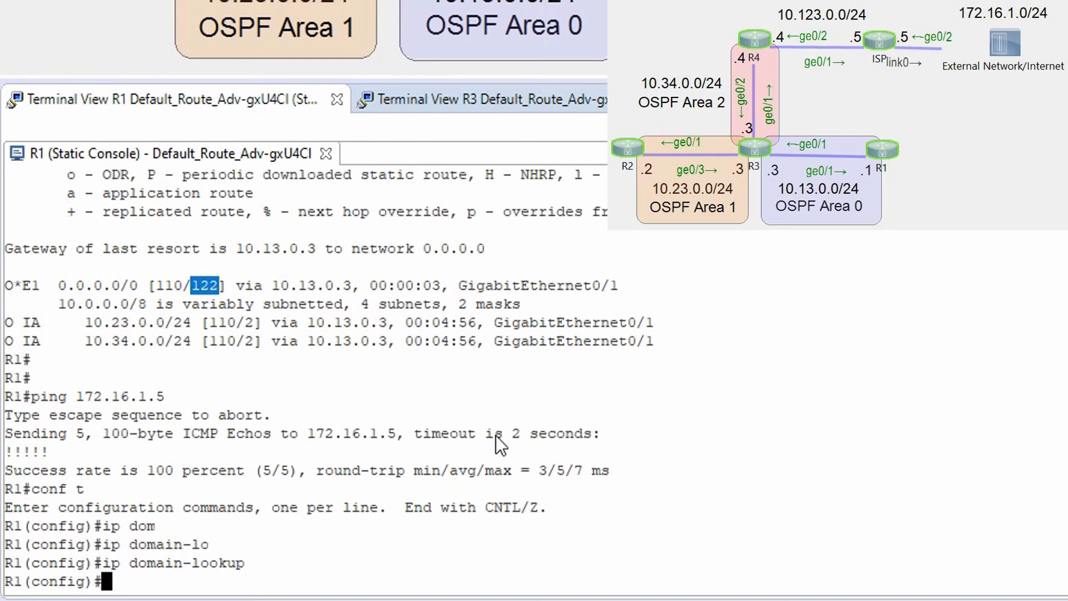
- Set 172.16.1.5 as R1's name server and leave configuration mode
type("nam")
key("Tab")
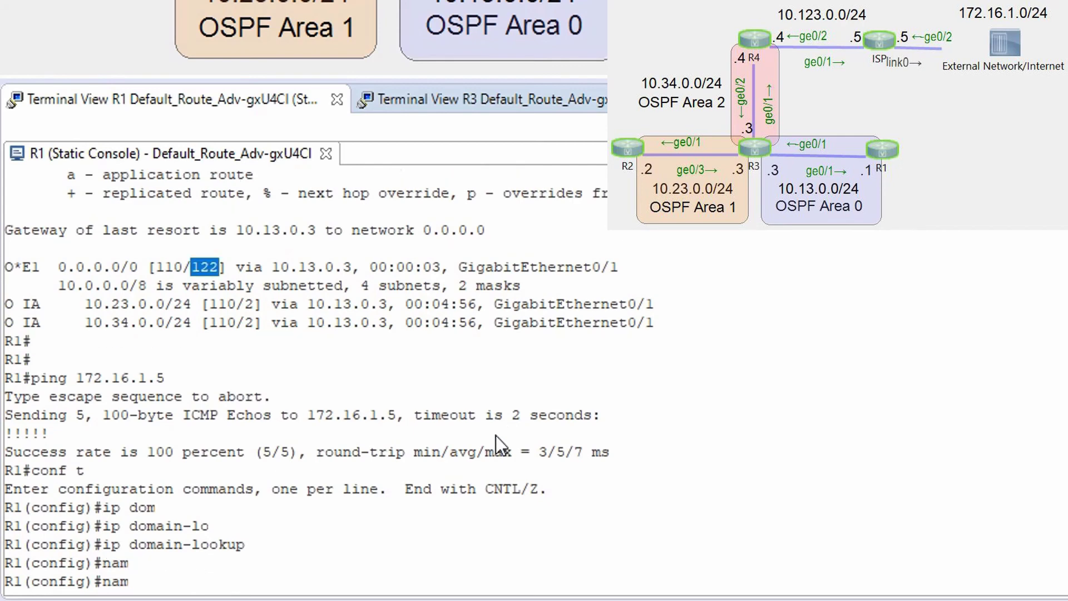
type("e")
key("Tab")
type("-s")
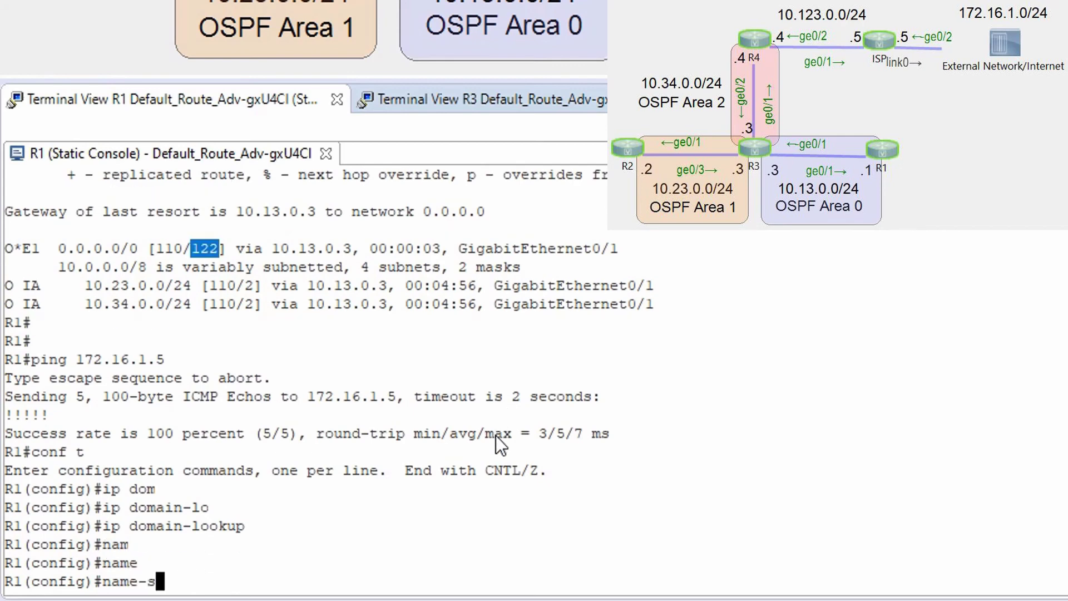
key("Tab")
key("BackSpace")
key("BackSpace")
key("BackSpace")
key("BackSpace")
key("BackSpace")
key("BackSpace")
type("ip name")
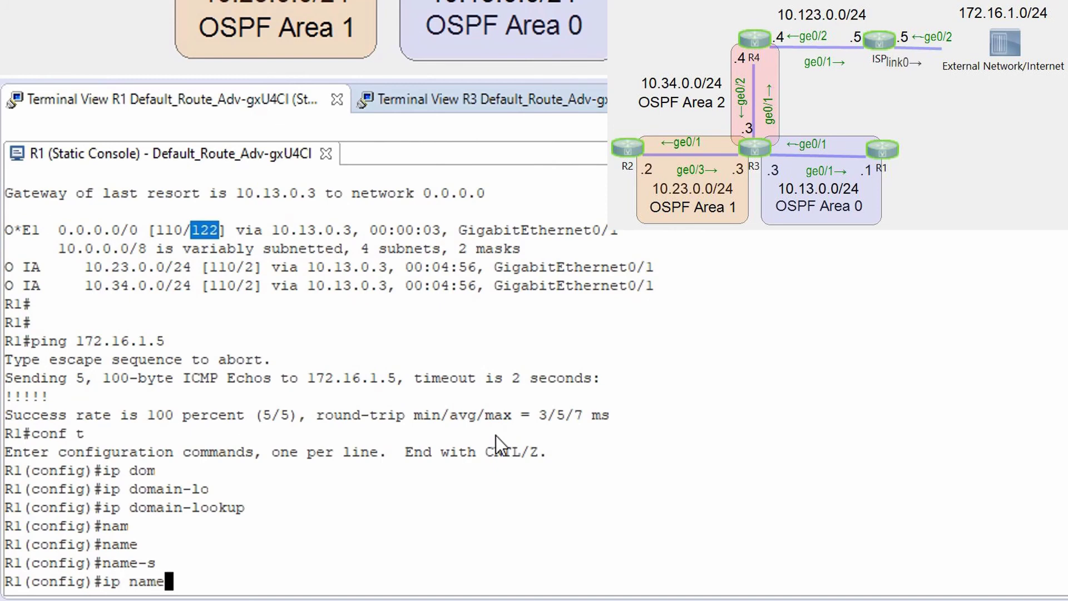
key("Tab")
type("-server 172.16.1.")
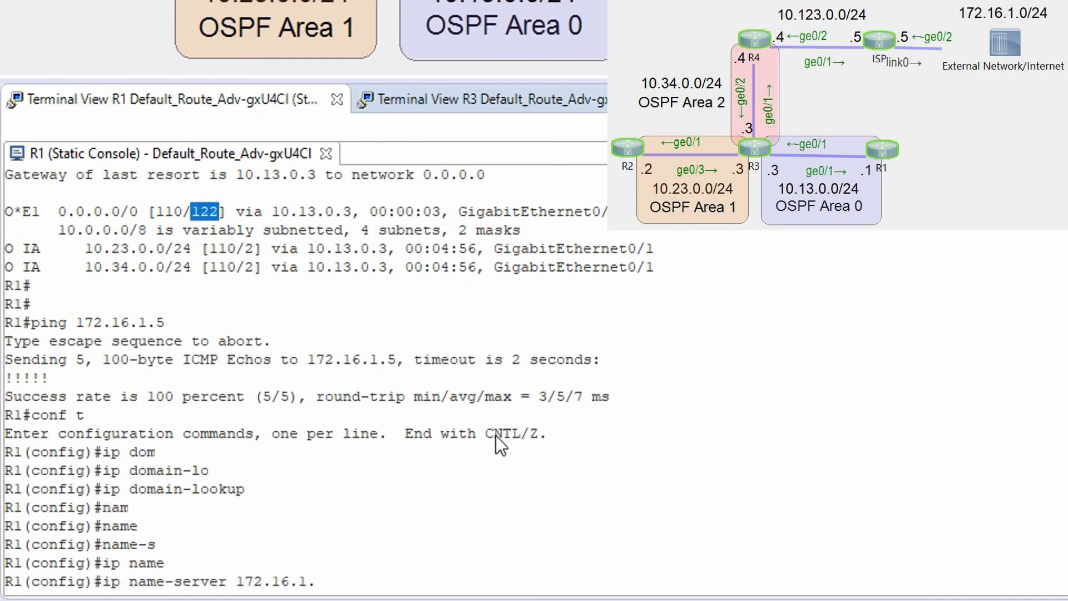
type("5")
key("Return")
type("end")
key("Return")
- Ping dc.quecca.tech by name from R1
type("ping")
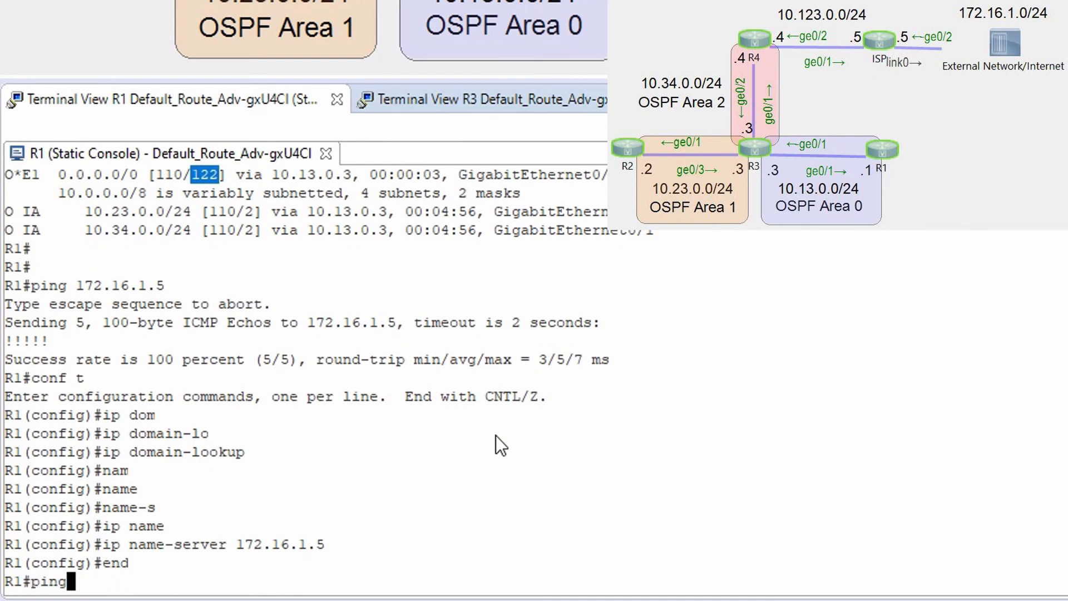
type(" dc.quec")
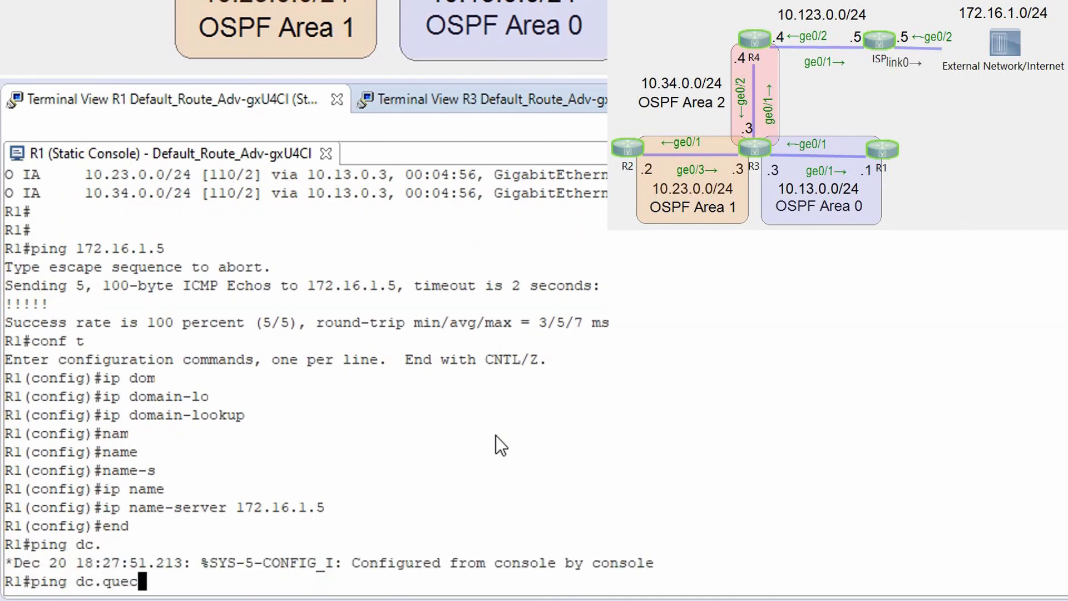
type("cca")
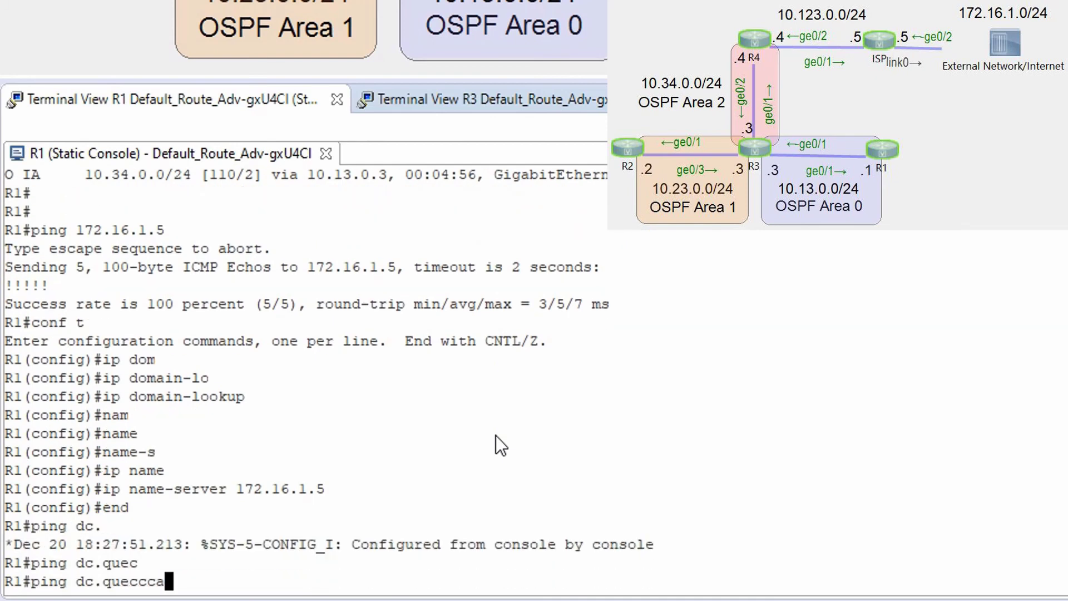
key("BackSpace")
key("BackSpace")
key("BackSpace")
type("a")
key("BackSpace")
type("ca.tech")
key("Return")
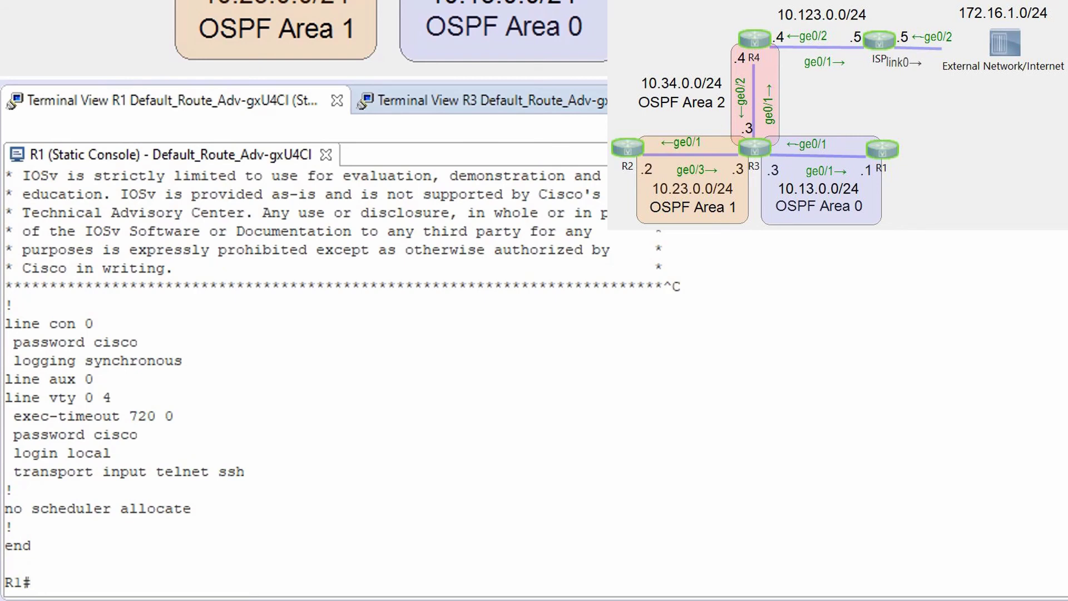
- Show R1's full OSPF database and highlight the Type-5 AS External Link States section
type("show ip ospf data")
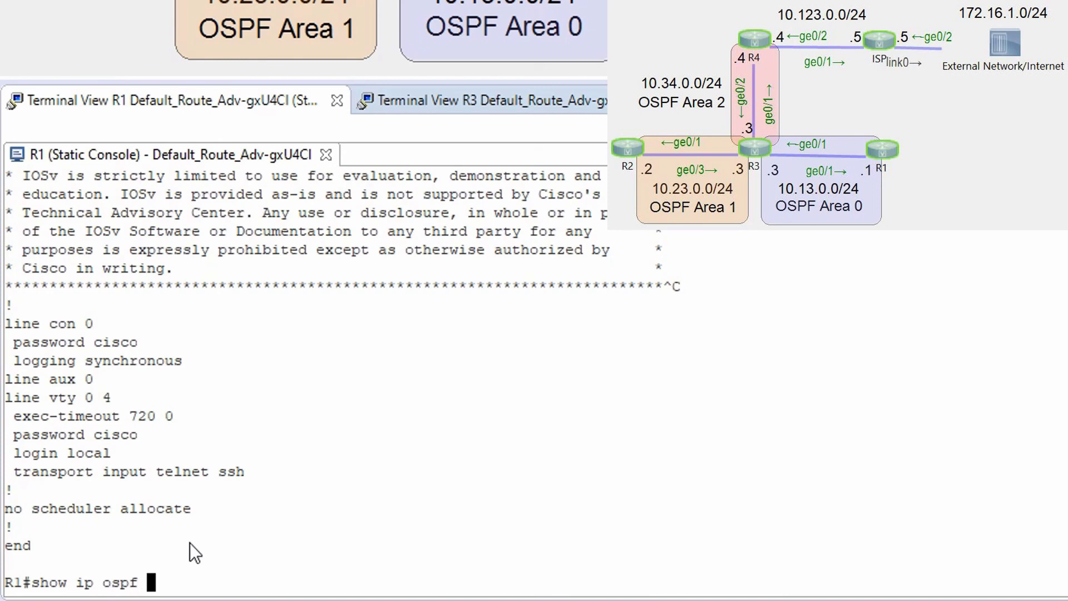
key("Tab")
key("Return")
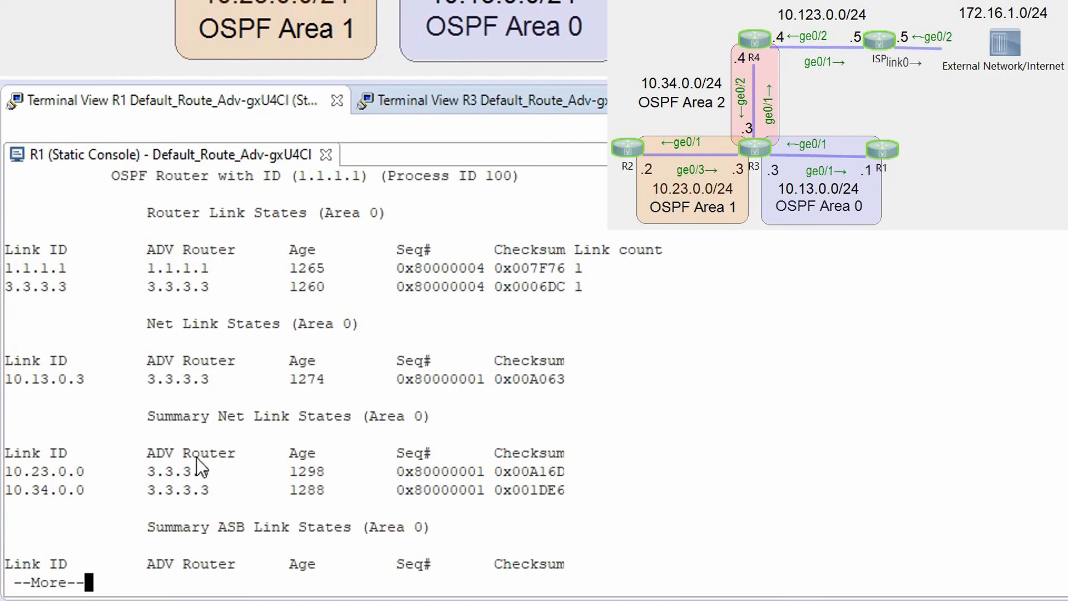
key("space")
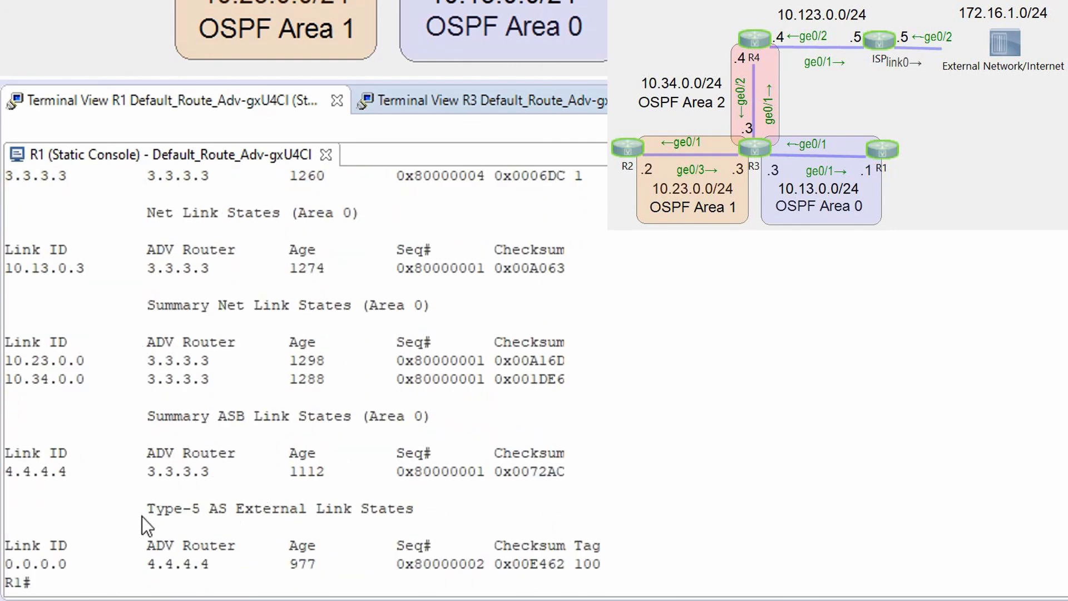
left_click_drag(138, 508, 428, 507)
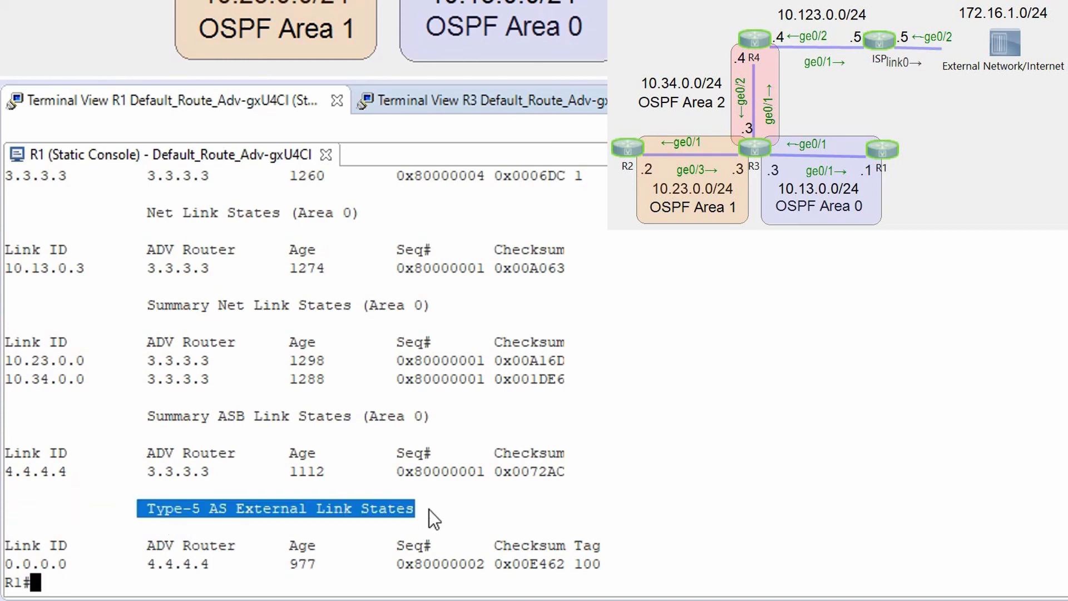
- Show only external OSPF database entries with show ip ospf database external
type("show ip ospf ")
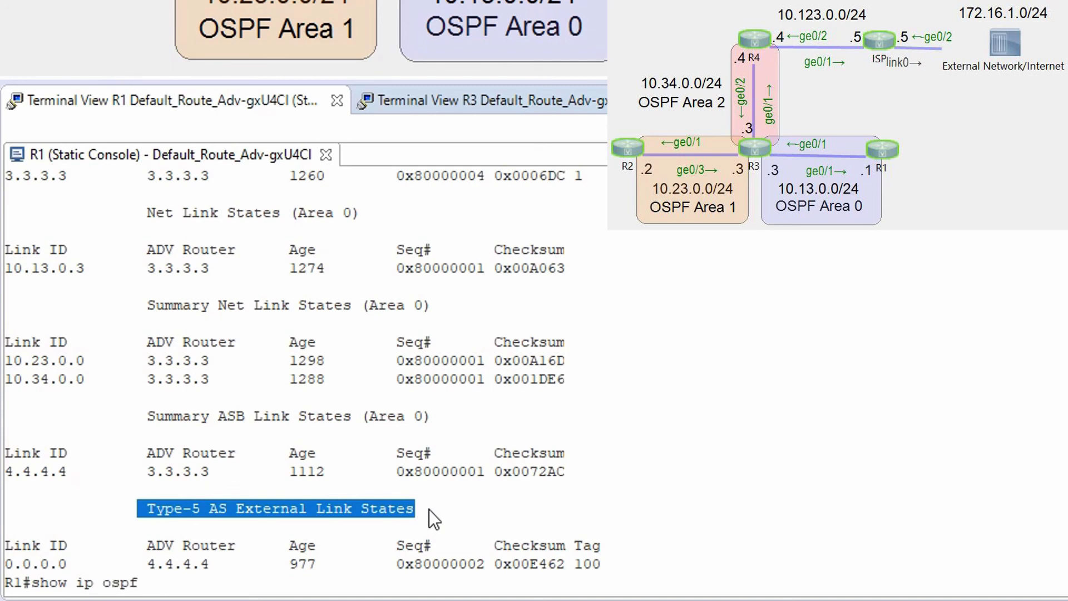
type("data")
key("Tab")
type("ex")
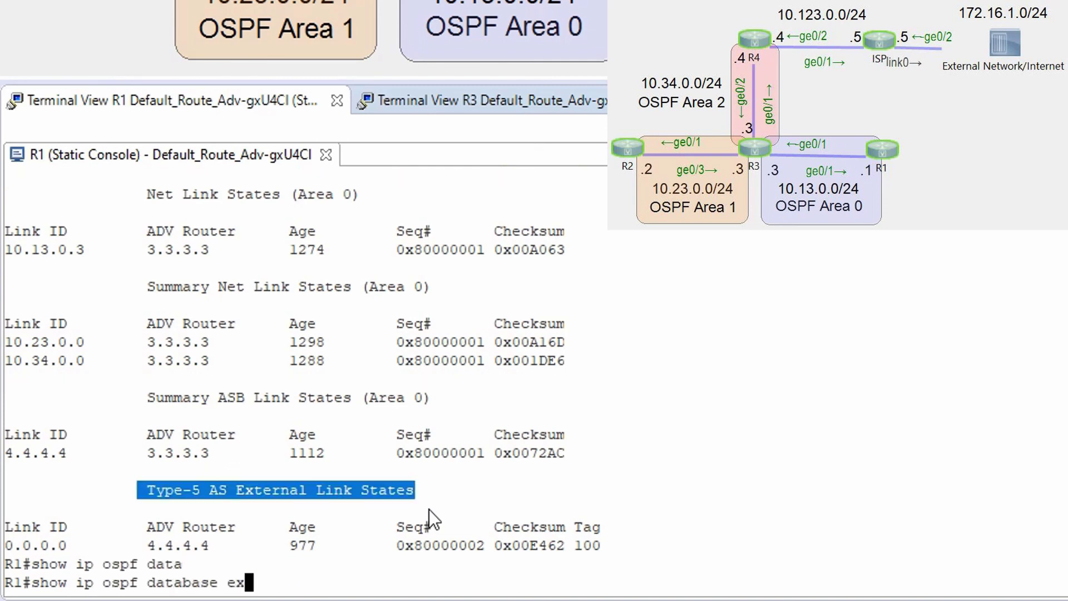
key("Tab")
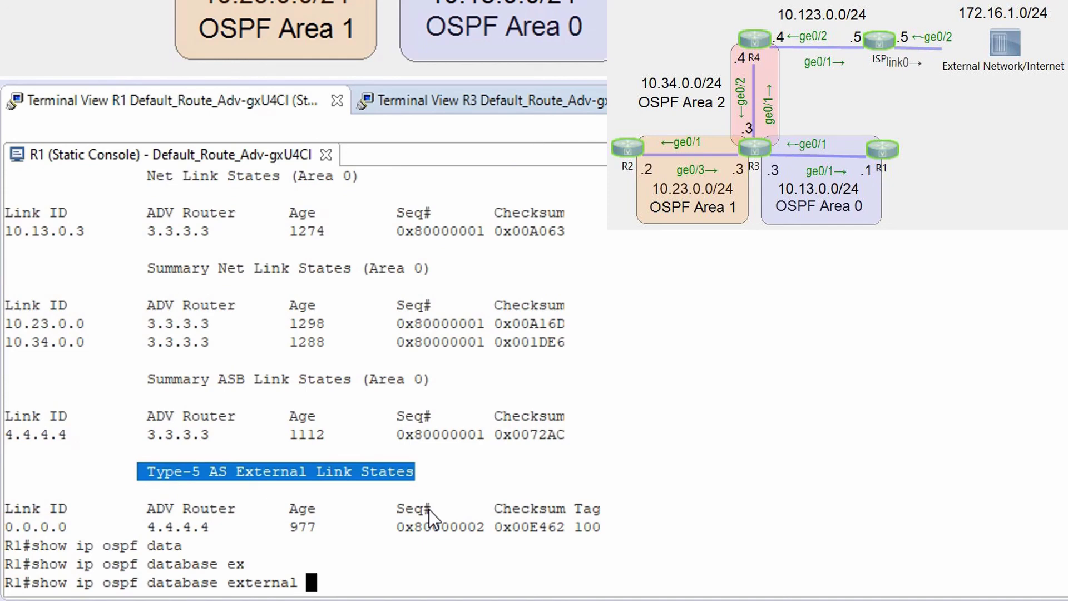
key("Return")
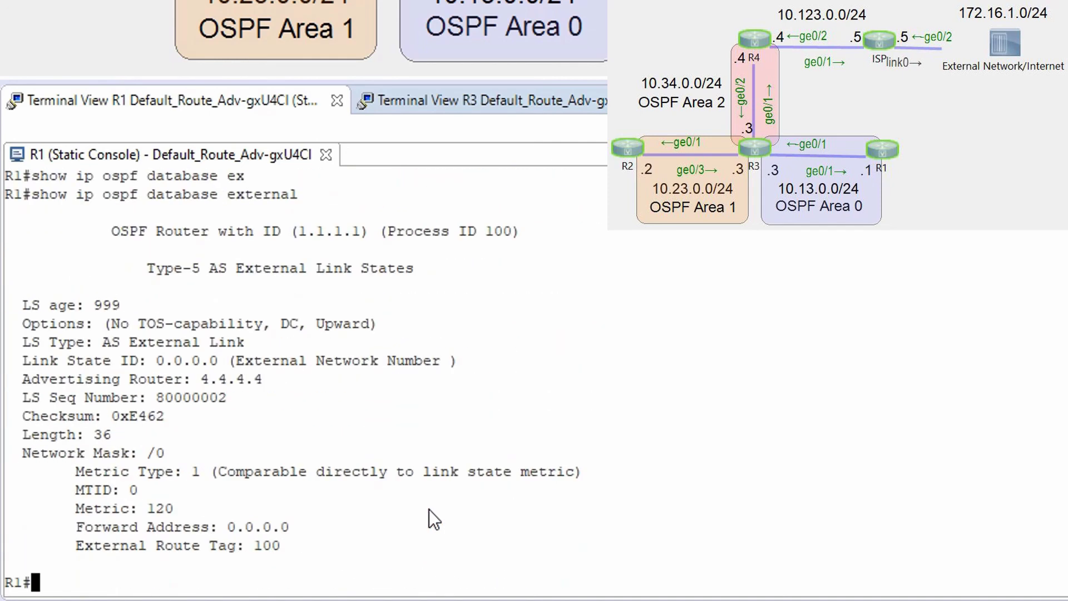
left_click_drag(153, 267, 425, 268)
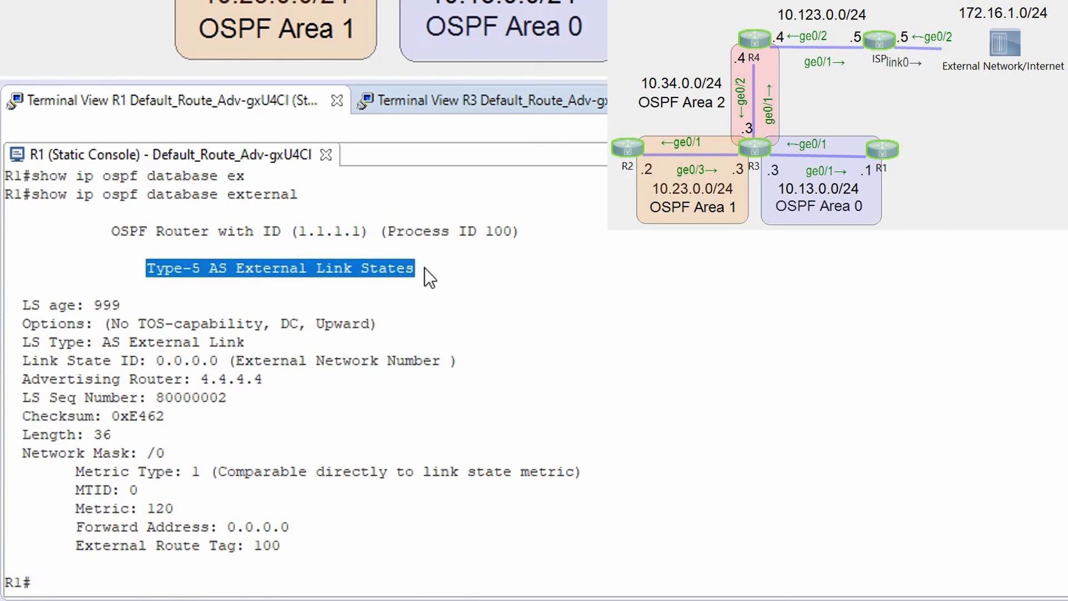
- Show R1's full routing table and highlight the O*E1 default route entry
type("show ip r")
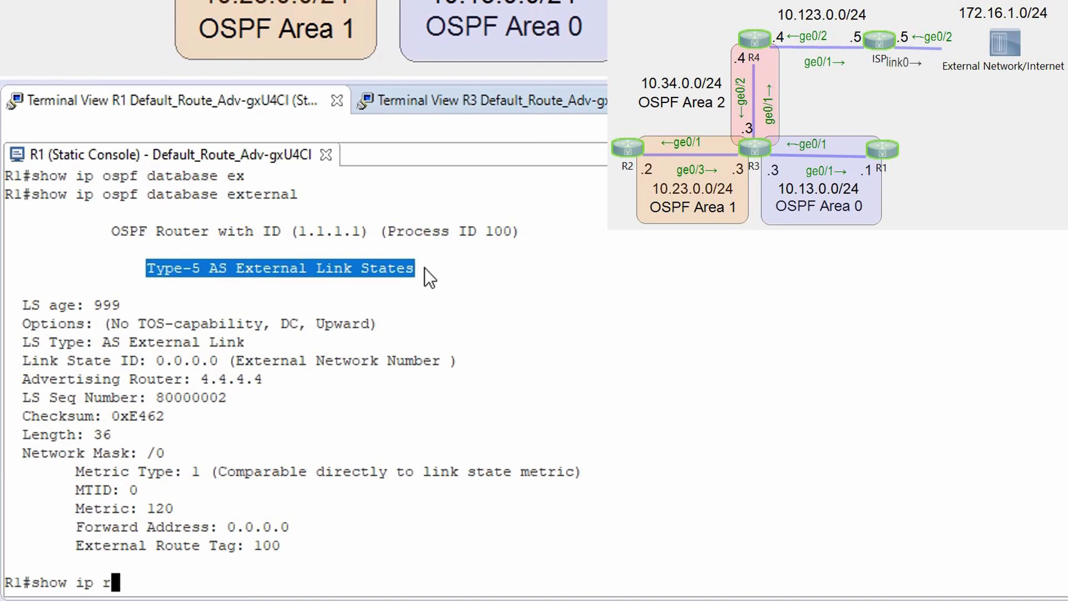
type("oute")
key("Return")
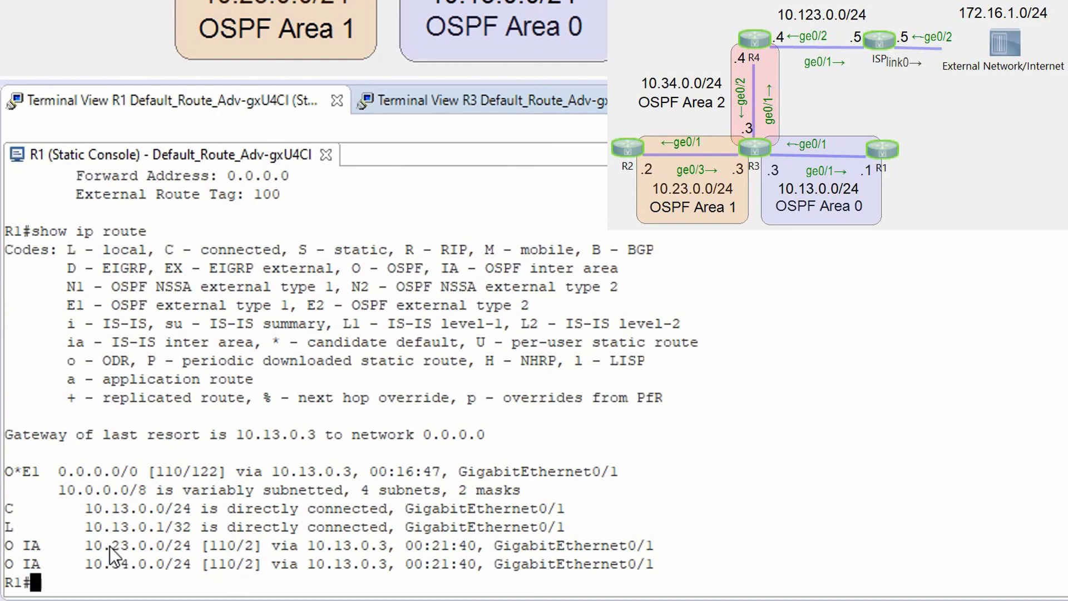
left_click_drag(14, 473, 542, 499)
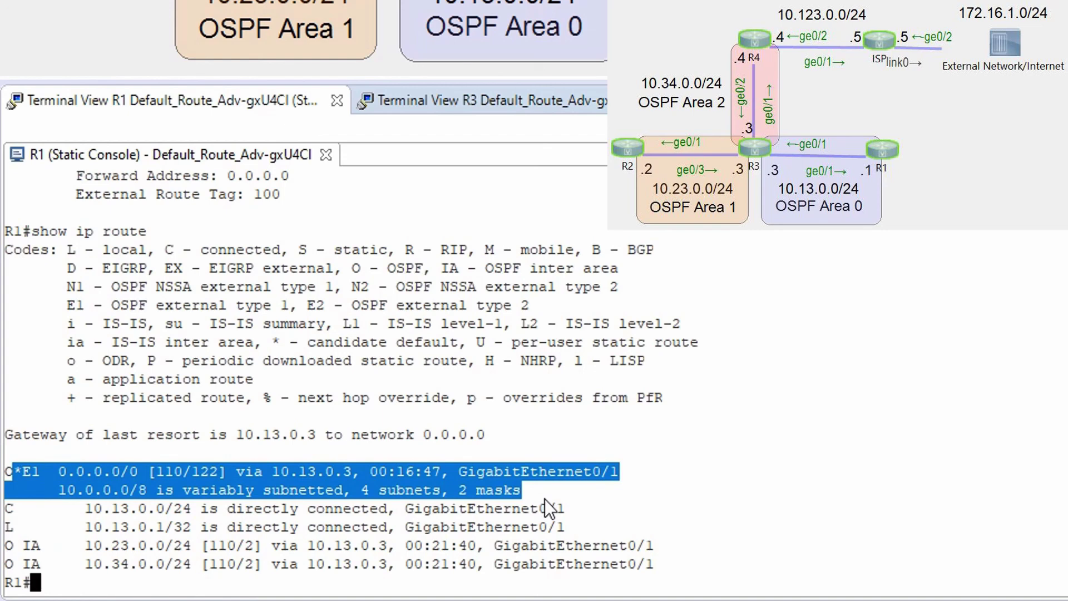
- List only R1's OSPF routes with show ip route ospf
type("showp")
key("BackSpace")
type("ip ")
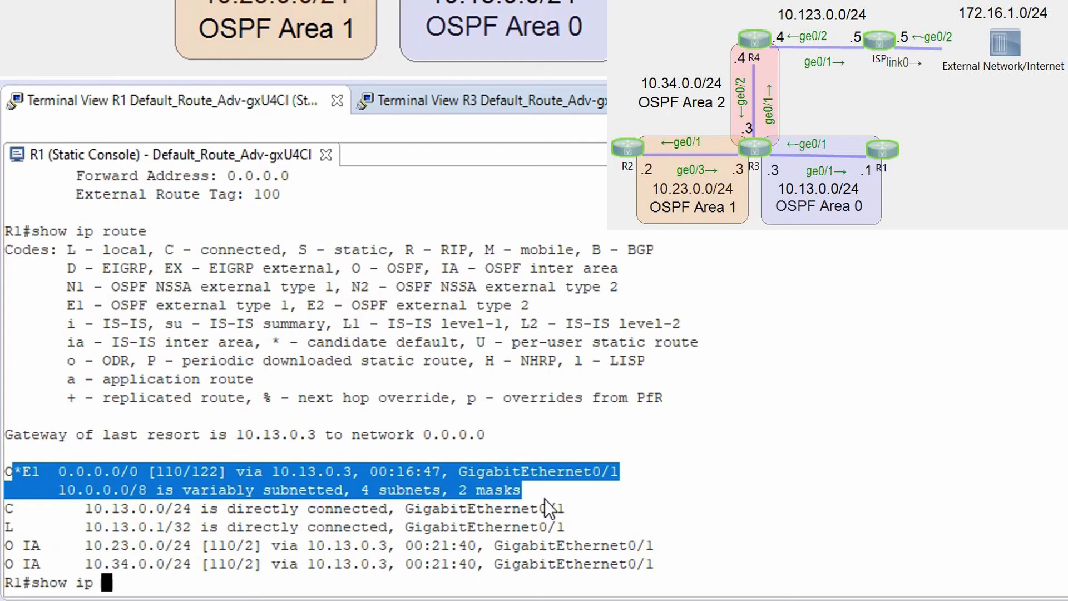
type("route ospf")
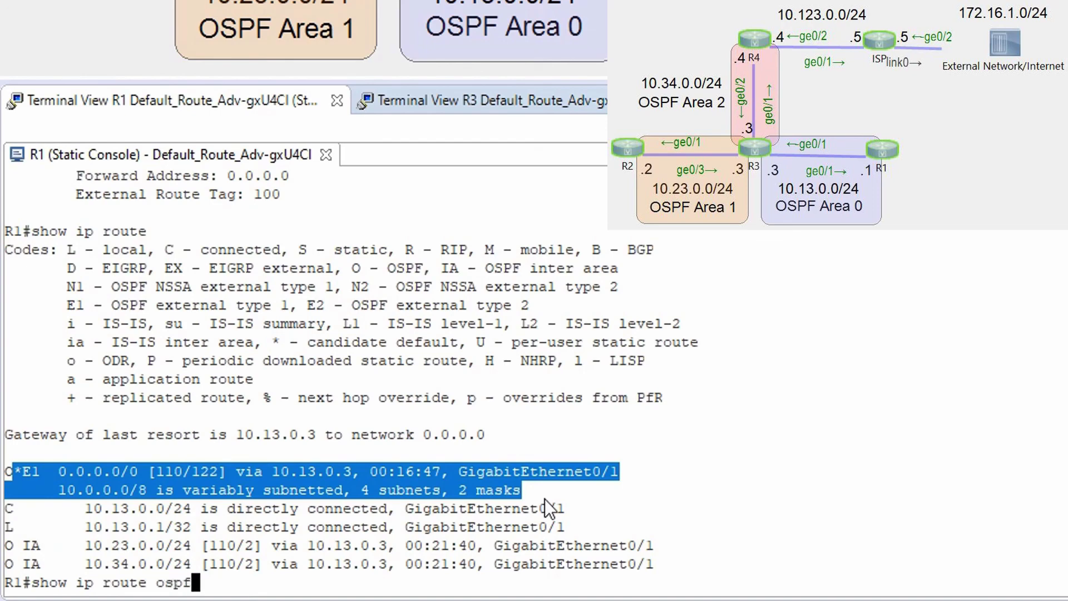
key("Return")
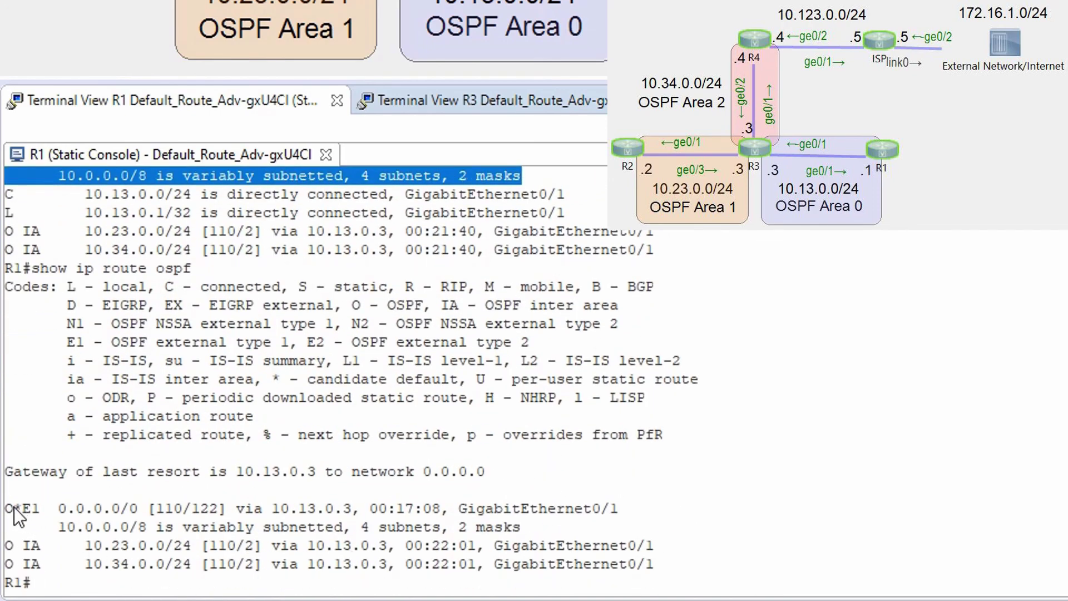
left_click_drag(6, 507, 696, 559)
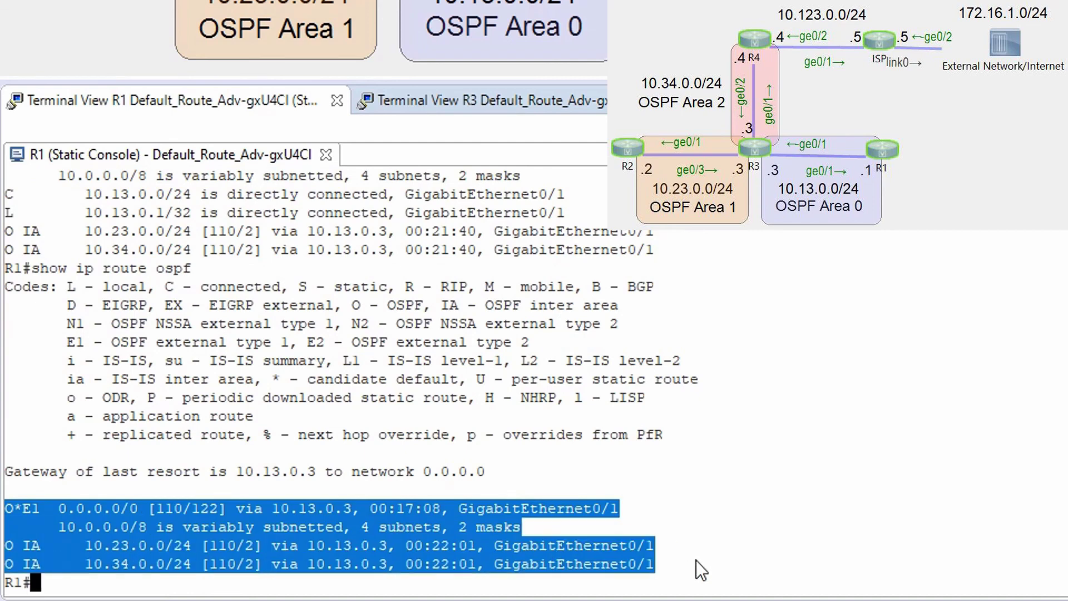